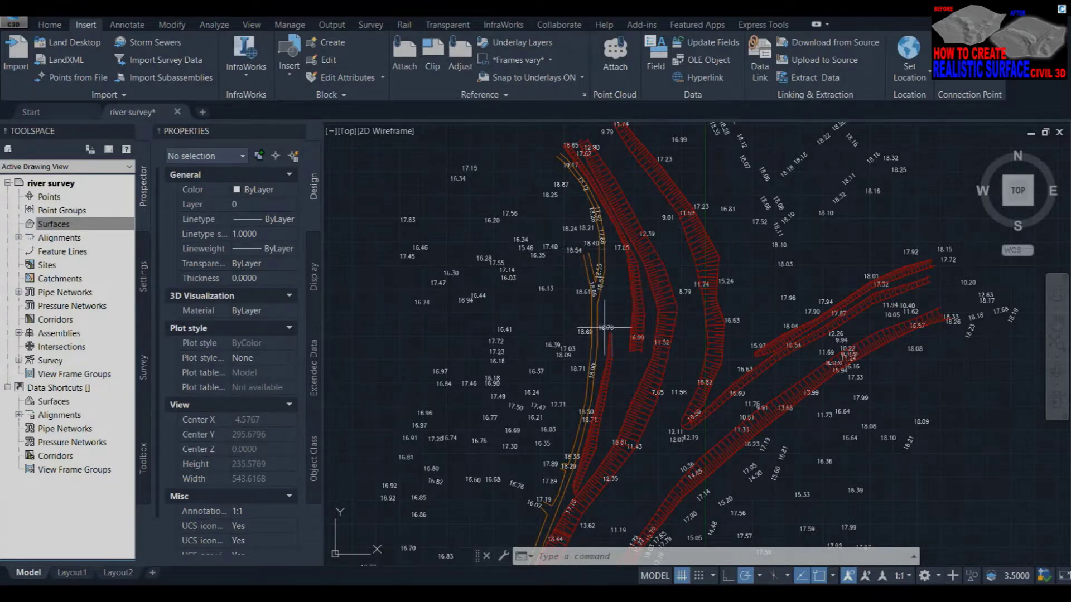
# Zoom into the river survey drawing to view its spot elevation labels.
pyautogui.scroll(2, 552, 307)
pyautogui.scroll(2, 519, 293)
pyautogui.click(511, 289)
pyautogui.click(661, 359)
pyautogui.scroll(-2, 474, 285)
pyautogui.scroll(-1, 474, 285)
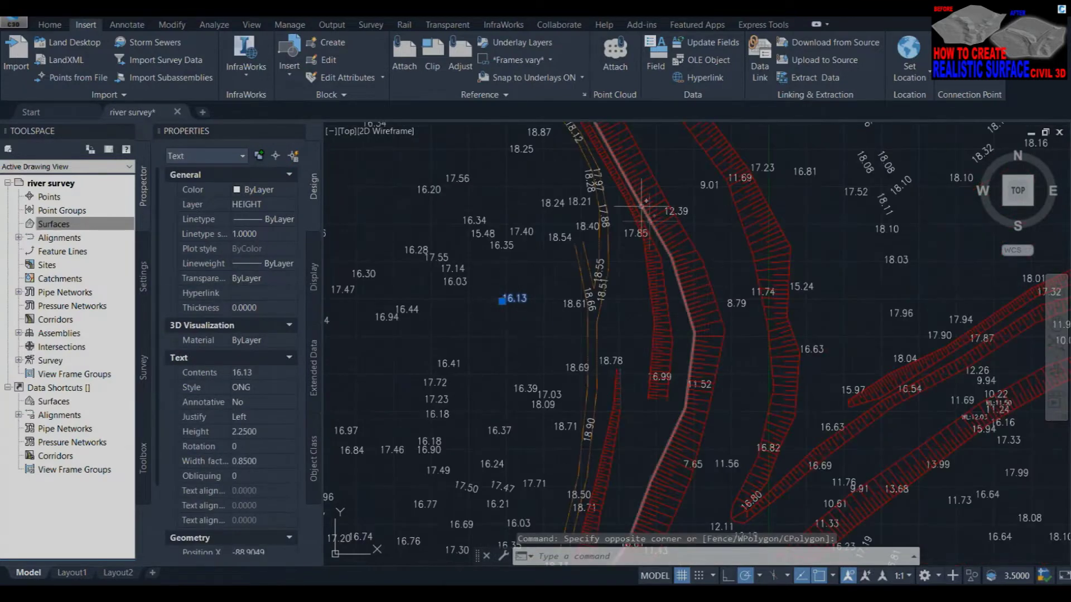
pyautogui.scroll(-2, 691, 198)
pyautogui.scroll(1, 667, 217)
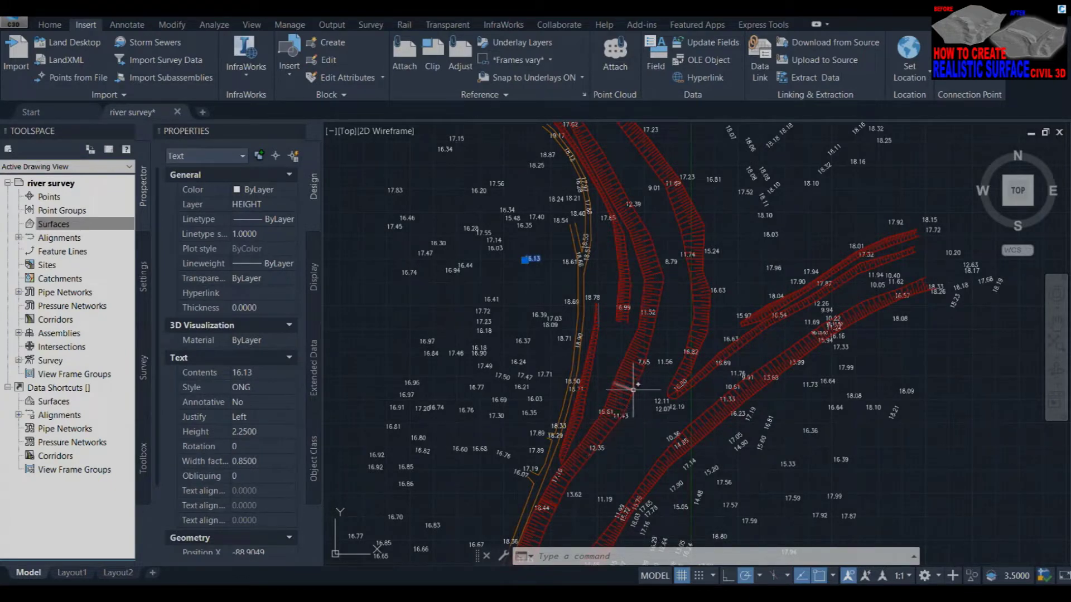
pyautogui.press('Escape')
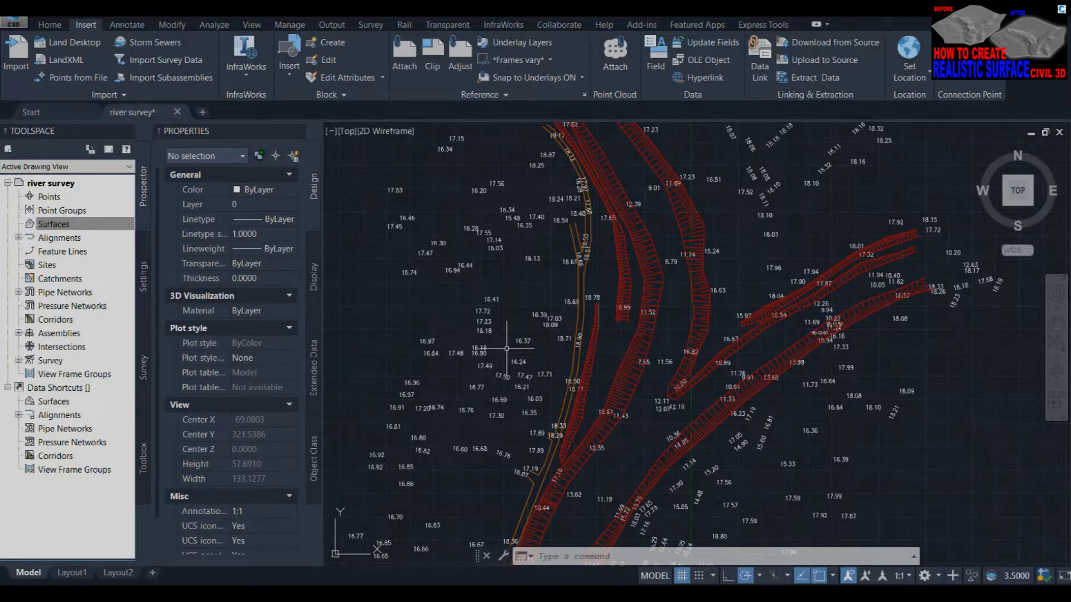
pyautogui.scroll(2, 441, 268)
pyautogui.click(444, 268)
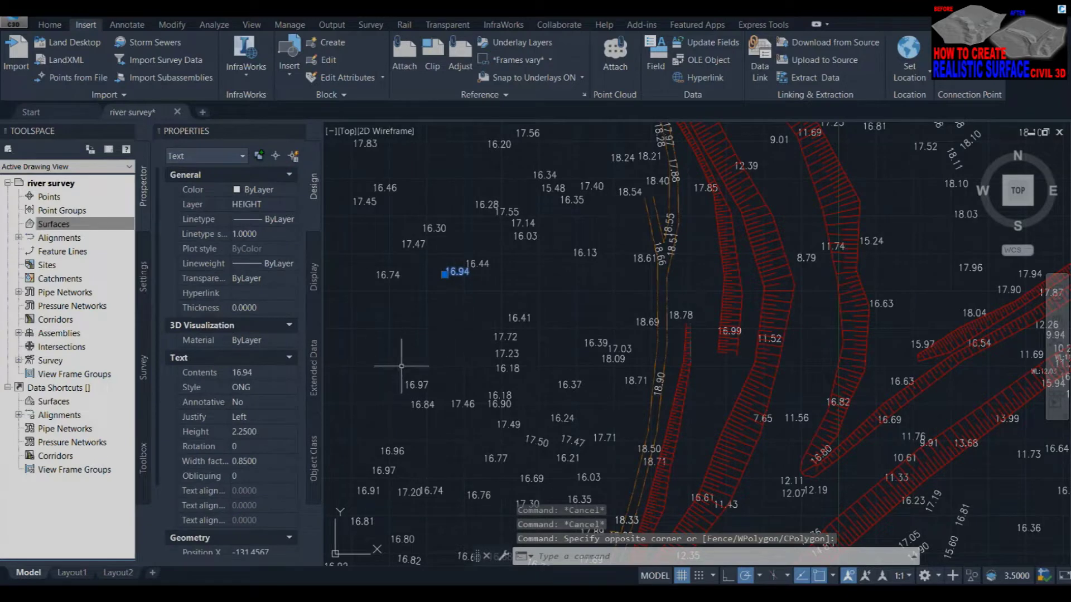
pyautogui.scroll(-3, 275, 436)
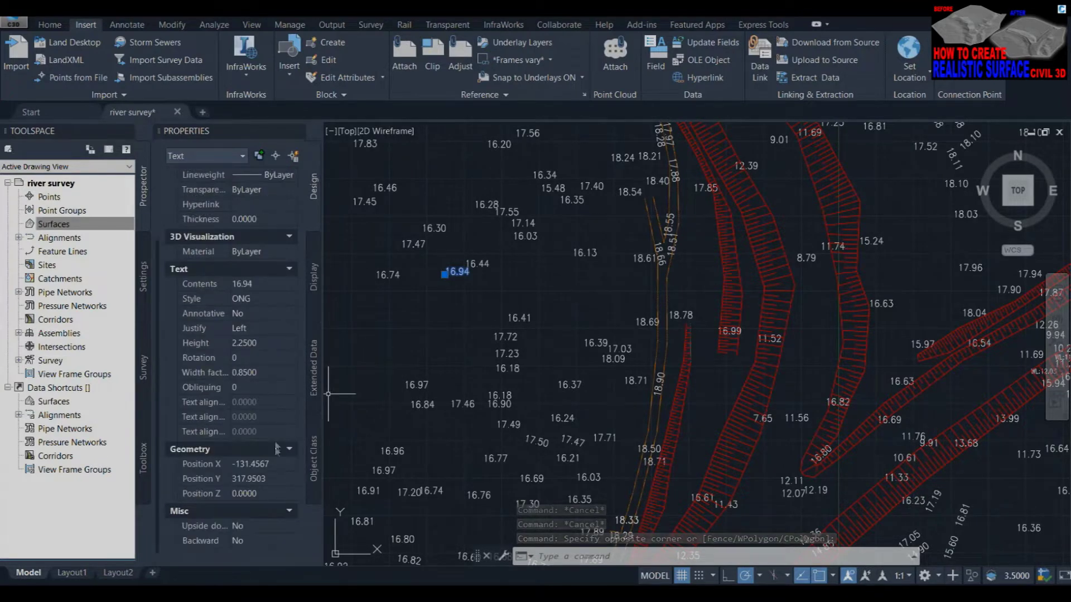
pyautogui.press('Escape')
pyautogui.scroll(-5, 647, 322)
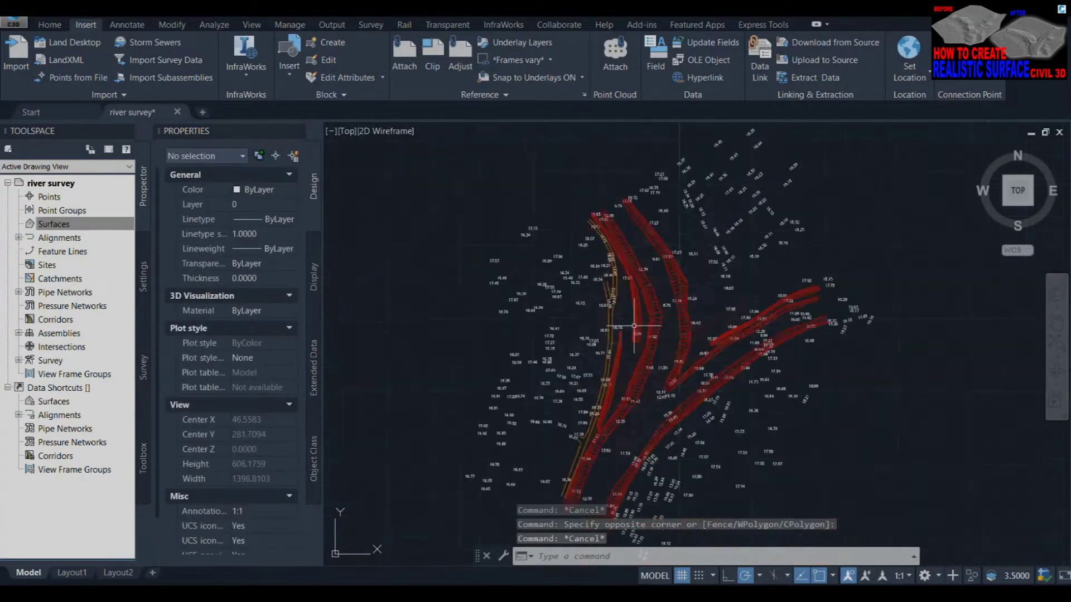
pyautogui.scroll(4, 647, 322)
pyautogui.scroll(2, 666, 291)
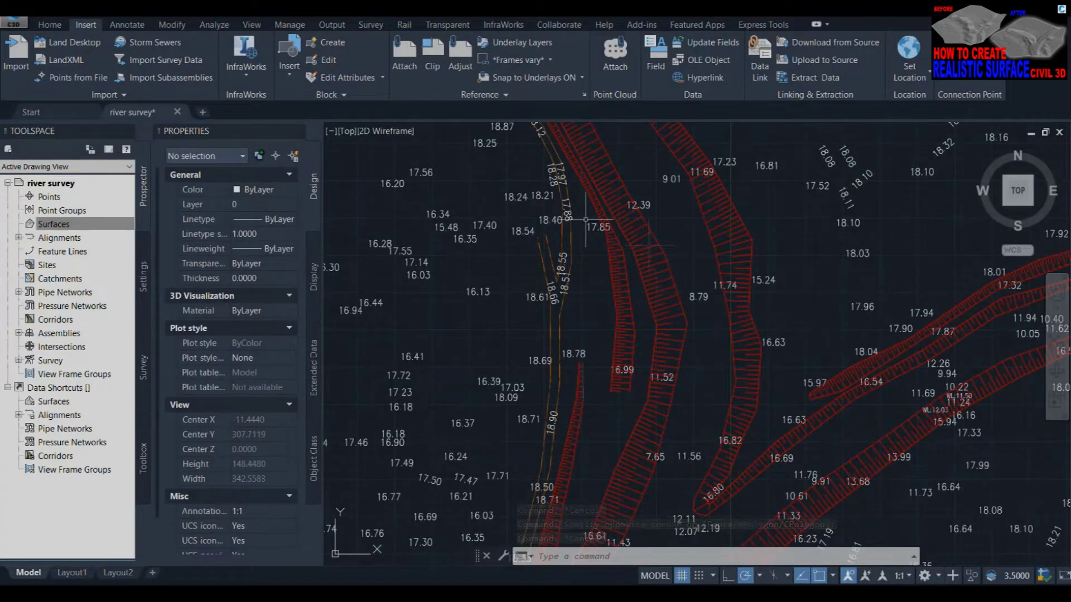
pyautogui.click(50, 24)
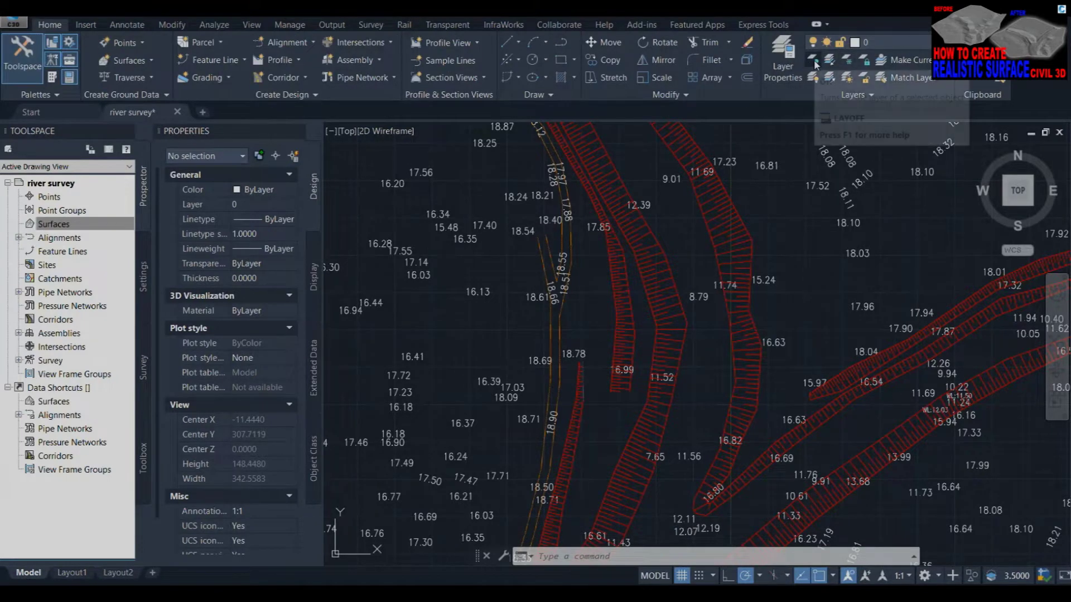
# Turn off the layers of the hatching, red contours, pink polyline and orange river lines.
pyautogui.click(813, 61)
pyautogui.click(602, 170)
pyautogui.click(598, 179)
pyautogui.click(611, 158)
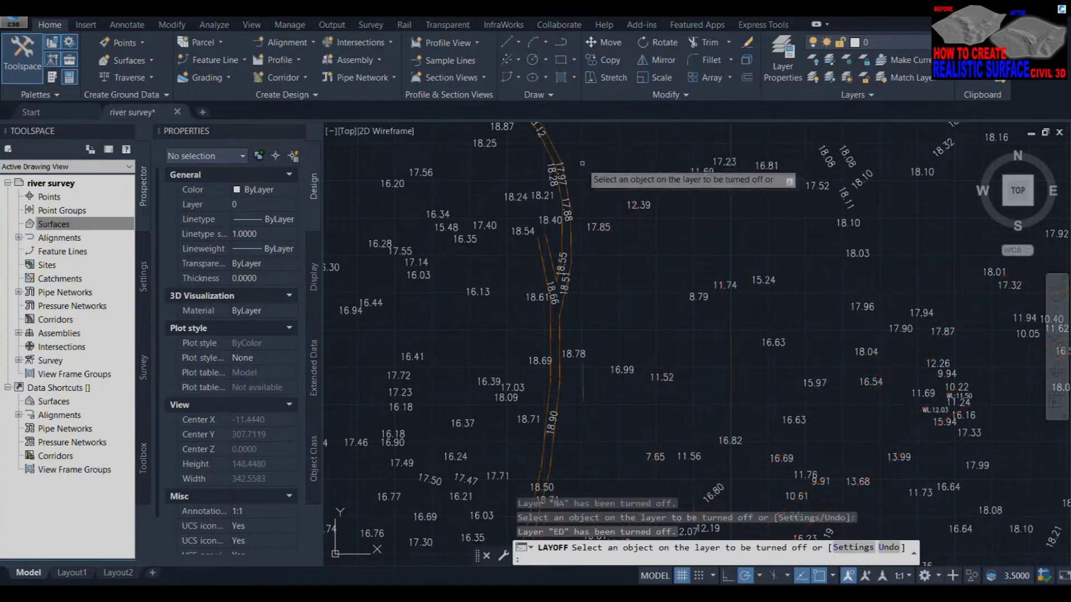
pyautogui.click(554, 162)
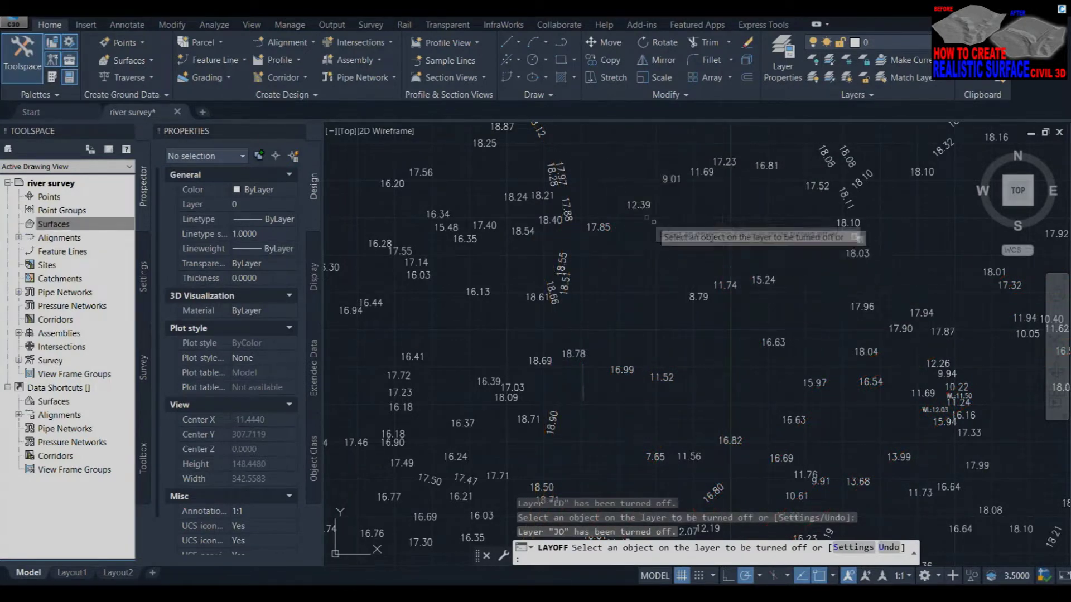
pyautogui.scroll(-4, 653, 251)
pyautogui.scroll(2, 652, 335)
pyautogui.press('Escape')
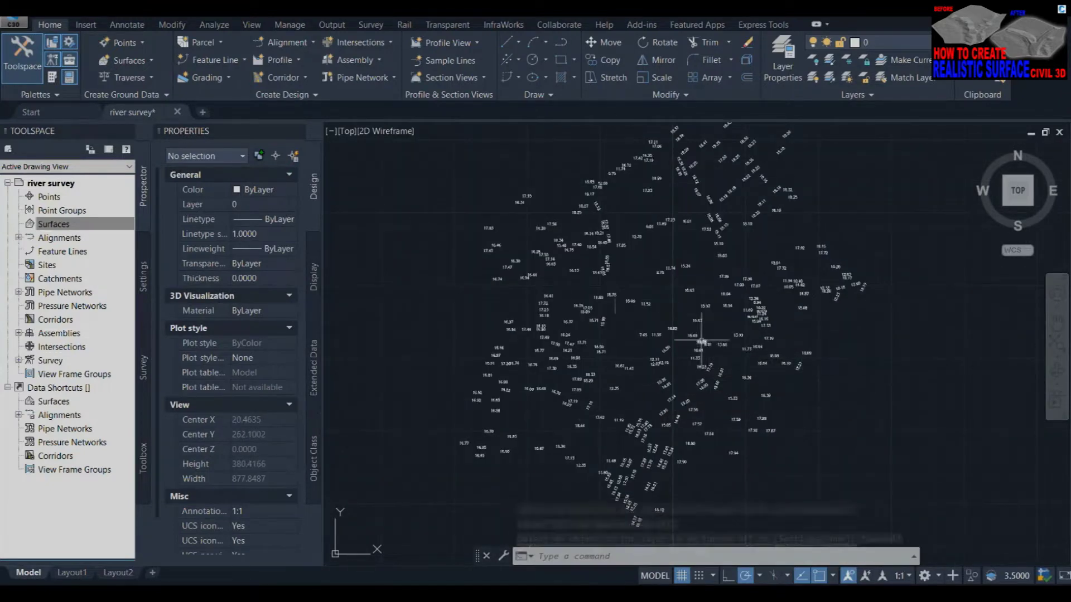
pyautogui.scroll(2, 647, 334)
pyautogui.scroll(2, 656, 308)
# Cancel a stray erase selection and begin a window around all elevation labels.
pyautogui.click(656, 308)
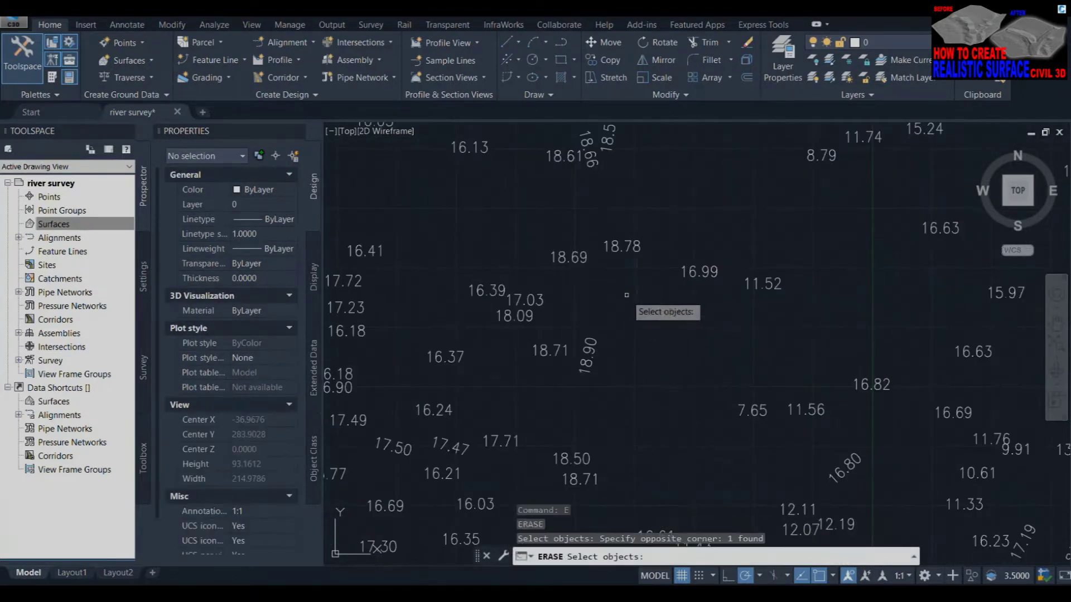
pyautogui.click(697, 326)
pyautogui.press('Escape')
pyautogui.scroll(-5, 697, 312)
pyautogui.scroll(5, 759, 287)
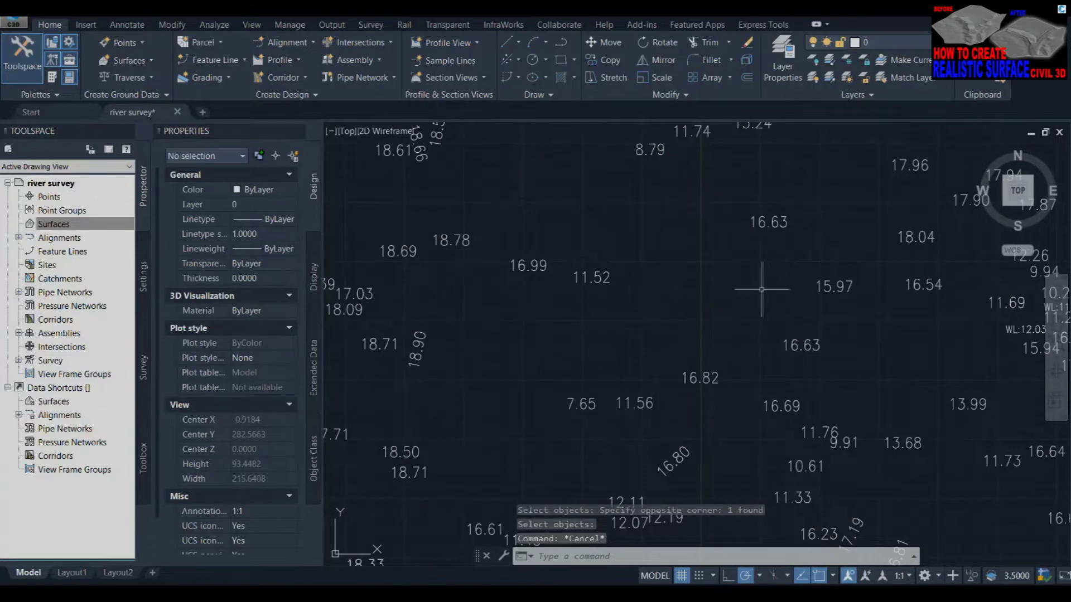
pyautogui.scroll(-3, 758, 287)
pyautogui.scroll(-1, 725, 287)
pyautogui.press('Escape')
pyautogui.click(555, 163)
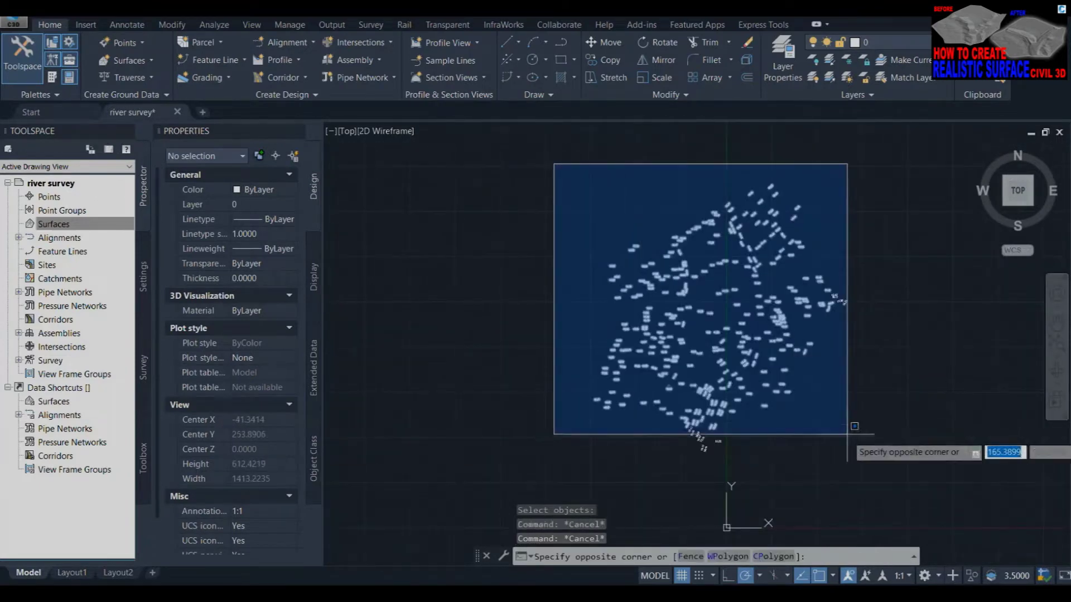
# Filter the selection to the 294 Text labels and set their Position Z to 0.
pyautogui.click(856, 464)
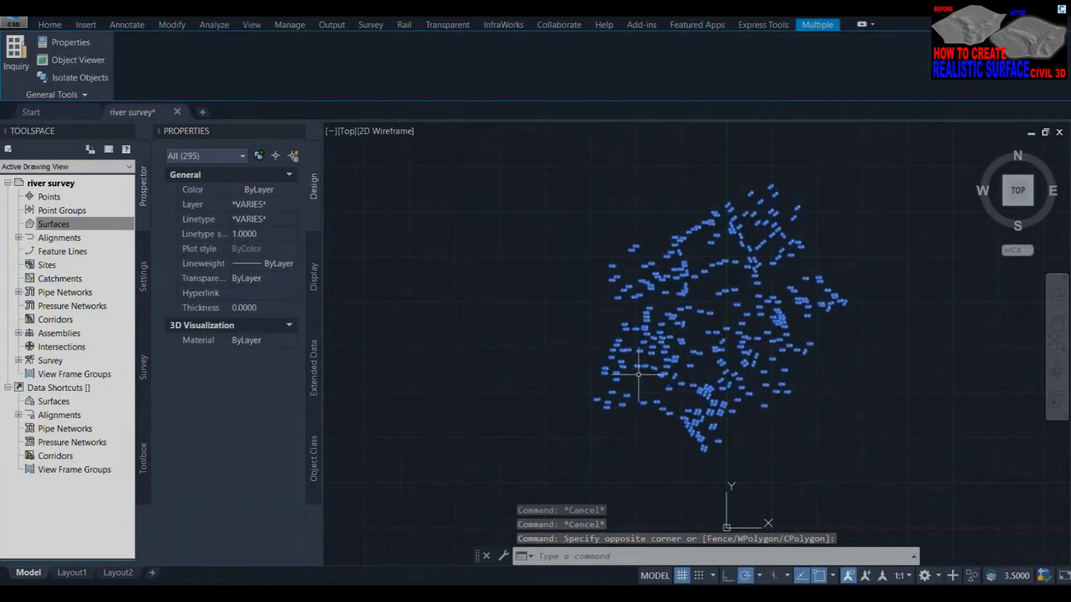
pyautogui.rightClick(640, 331)
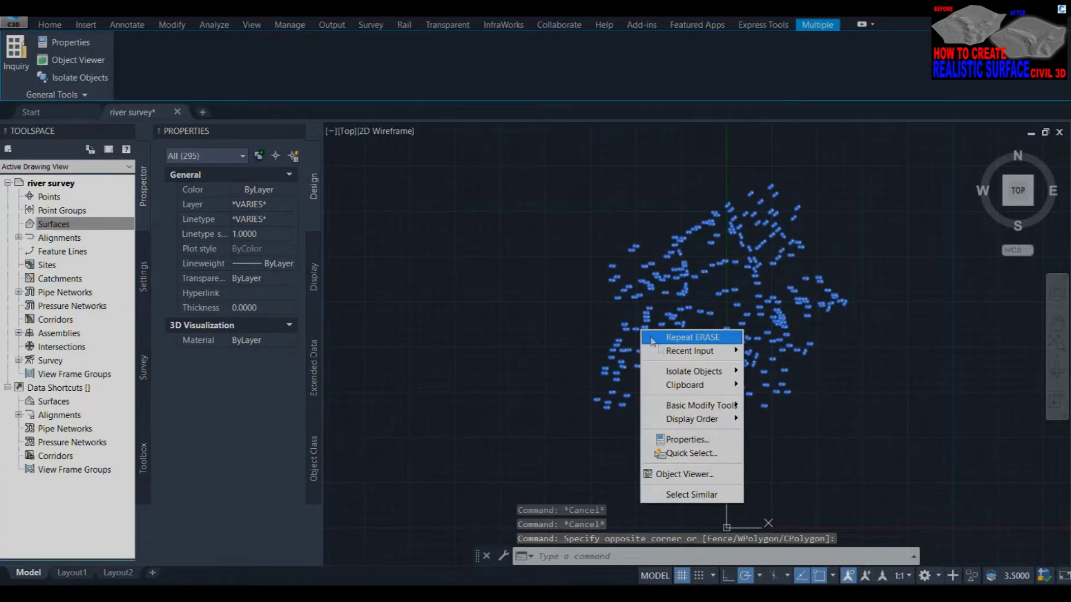
pyautogui.click(219, 139)
pyautogui.click(213, 155)
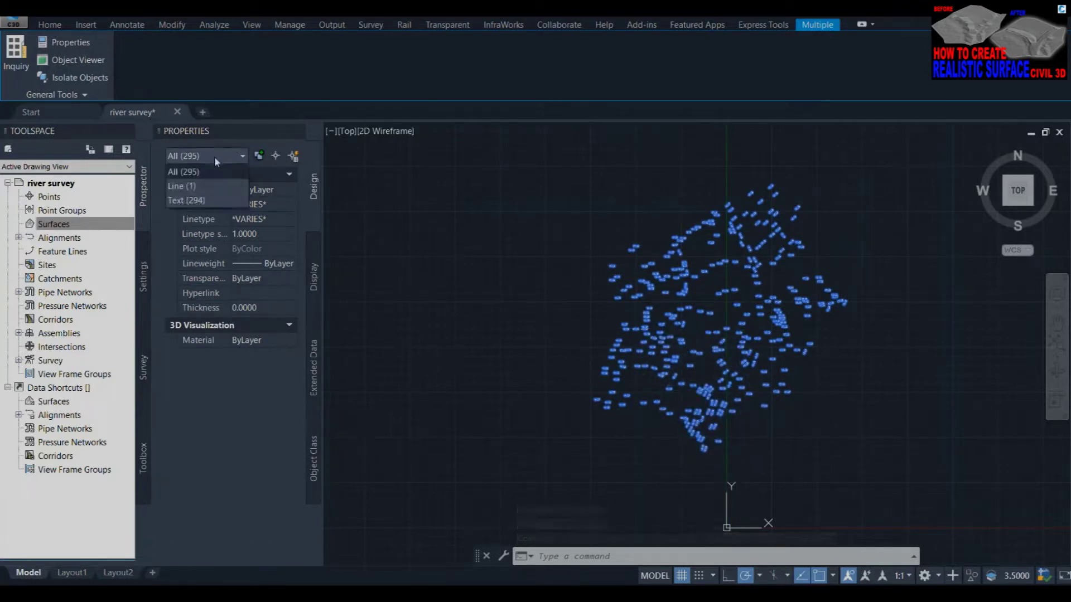
pyautogui.click(208, 201)
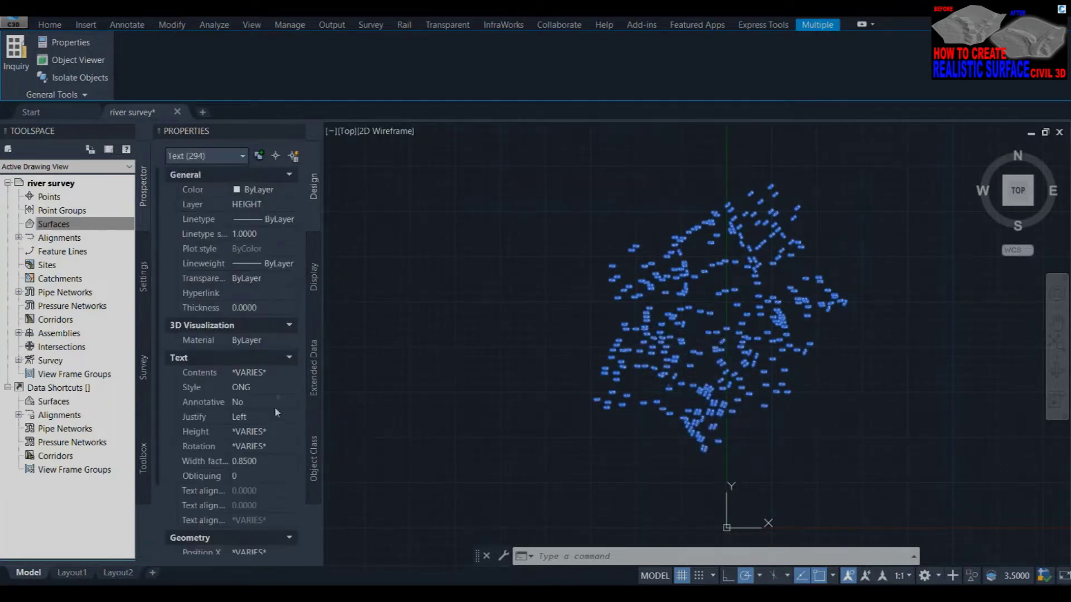
pyautogui.scroll(-3, 276, 440)
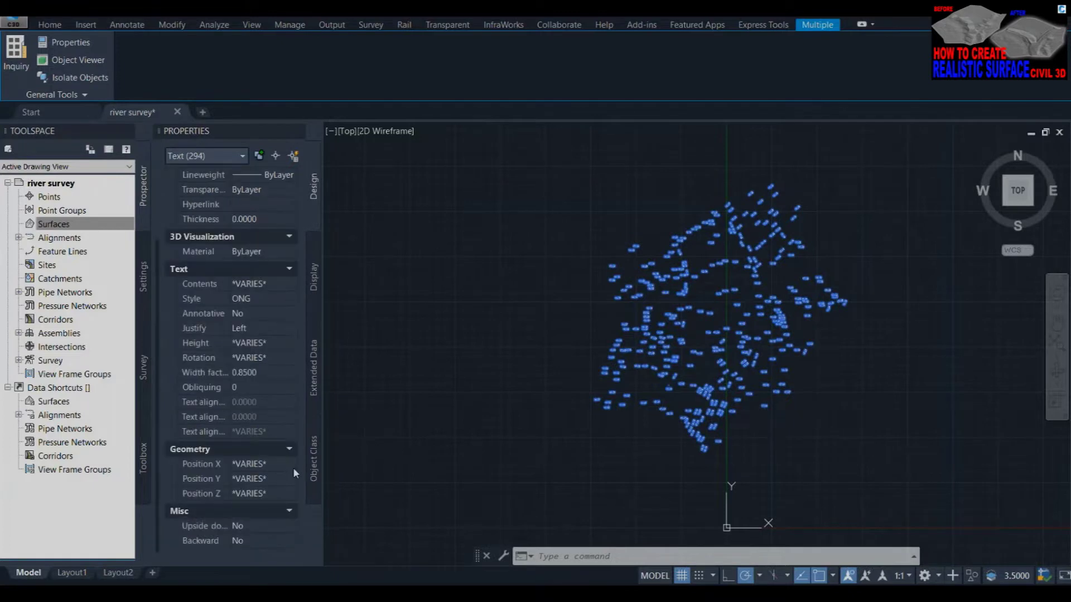
pyautogui.click(266, 494)
pyautogui.write('0')
pyautogui.press('Return')
pyautogui.press('Escape')
# Zoom in on the survey points with a zoom window.
pyautogui.write('z')
pyautogui.press('Return')
pyautogui.click(834, 377)
pyautogui.click(589, 267)
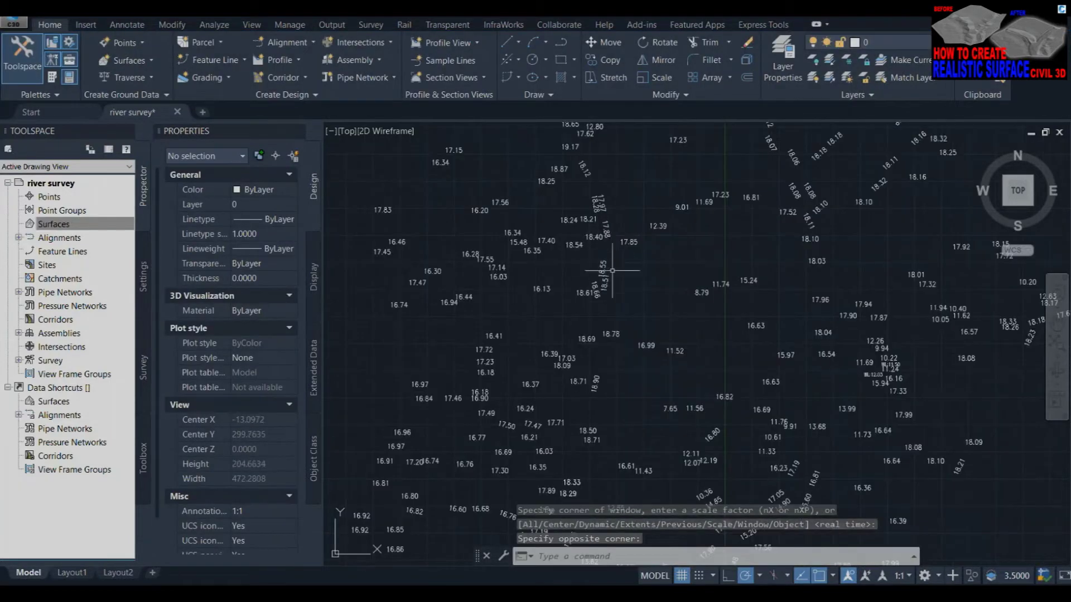
pyautogui.press('Escape')
pyautogui.click(45, 223)
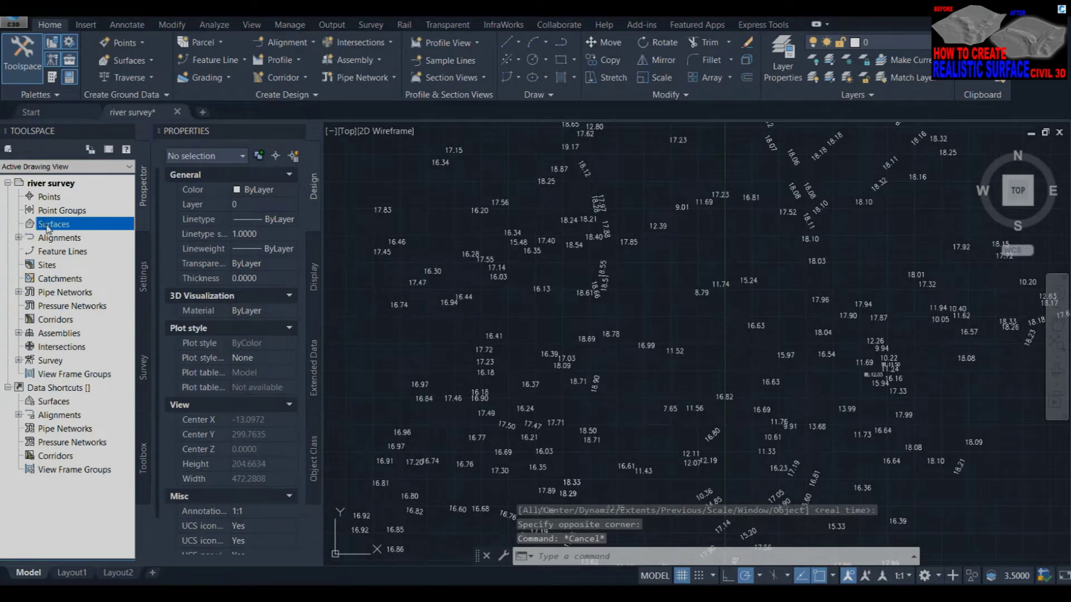
# Create a TIN surface named 'survey level' under Surfaces and select it in Prospector.
pyautogui.rightClick(48, 227)
pyautogui.click(84, 232)
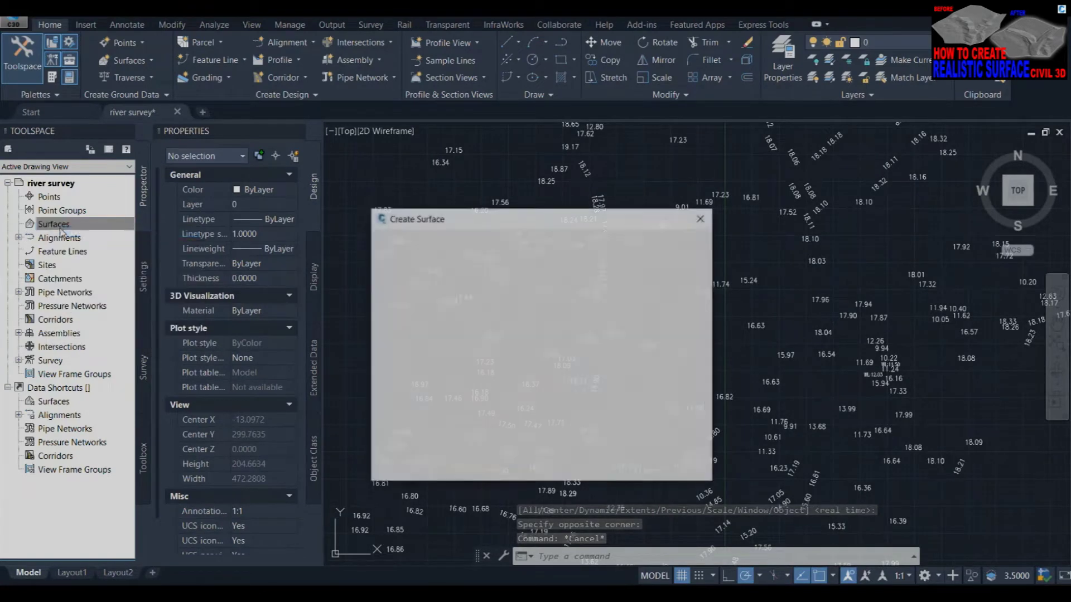
pyautogui.moveTo(489, 219); pyautogui.dragTo(581, 207)
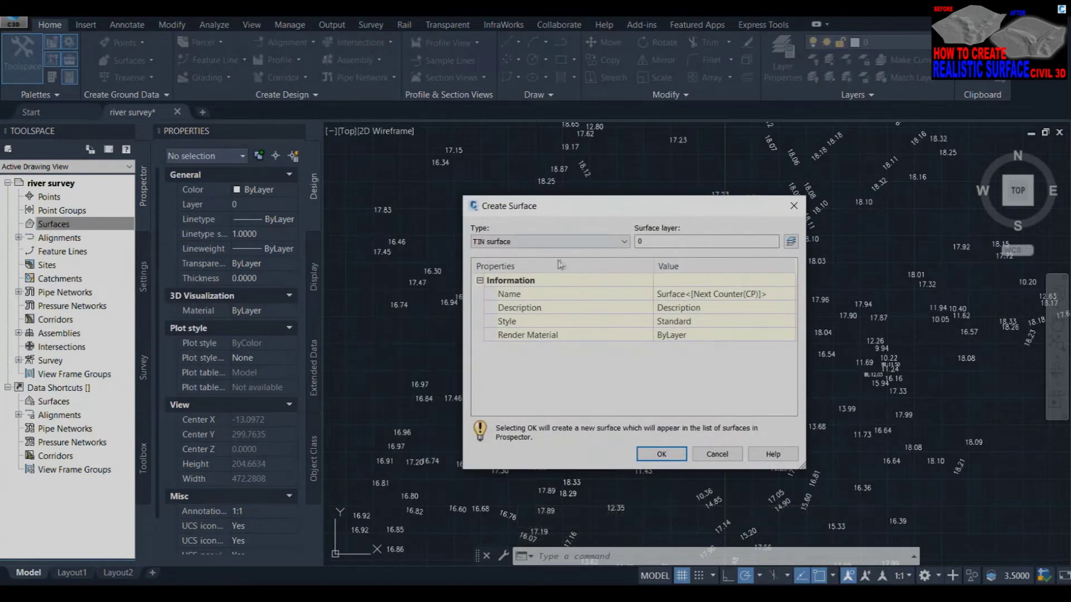
pyautogui.click(702, 294)
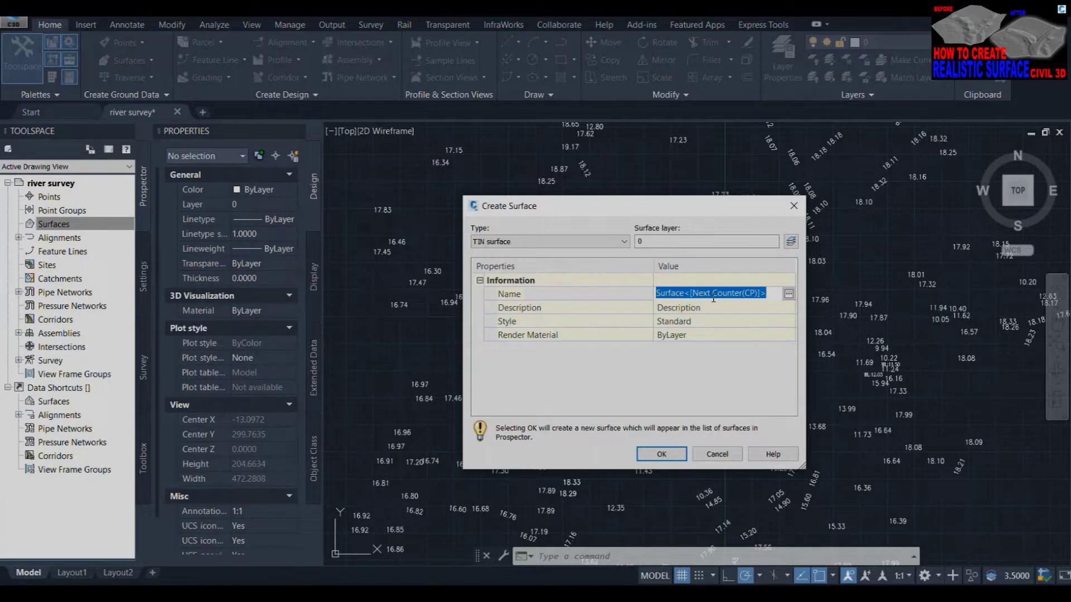
pyautogui.write('sue')
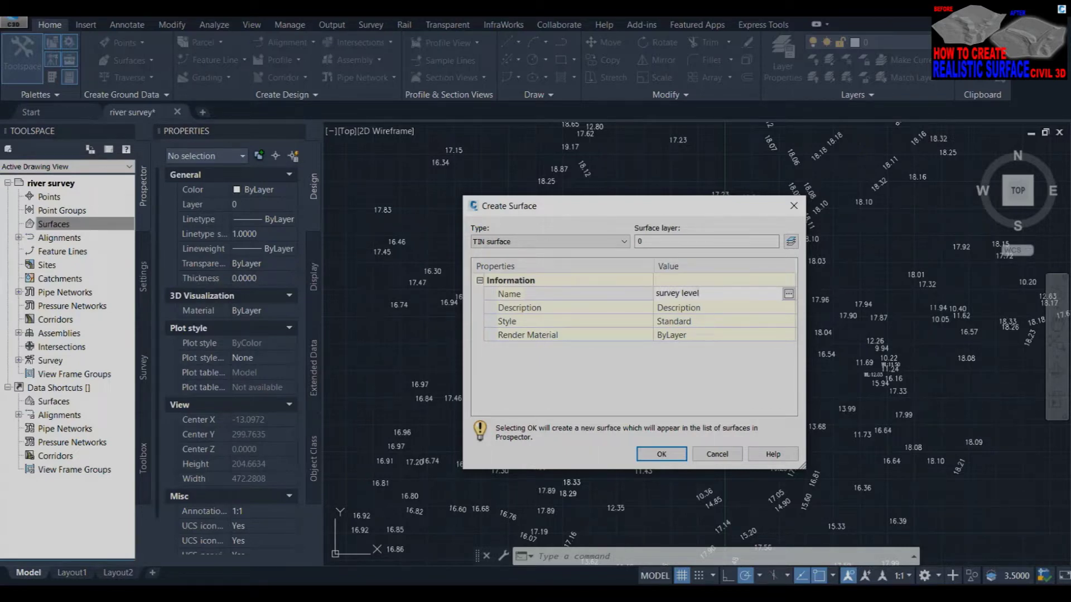
pyautogui.click(660, 454)
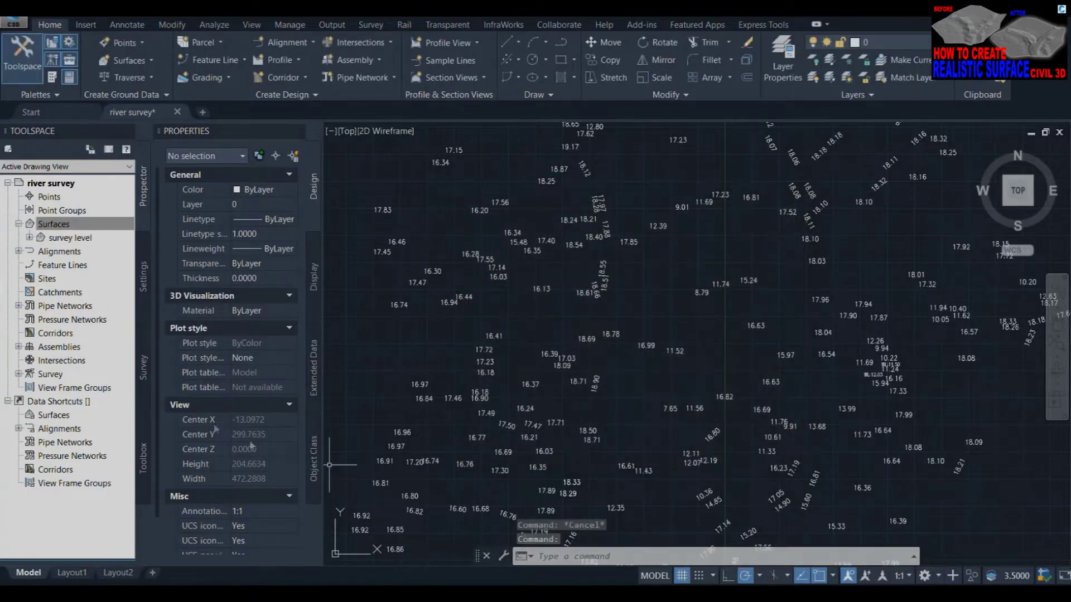
pyautogui.click(62, 228)
pyautogui.click(54, 238)
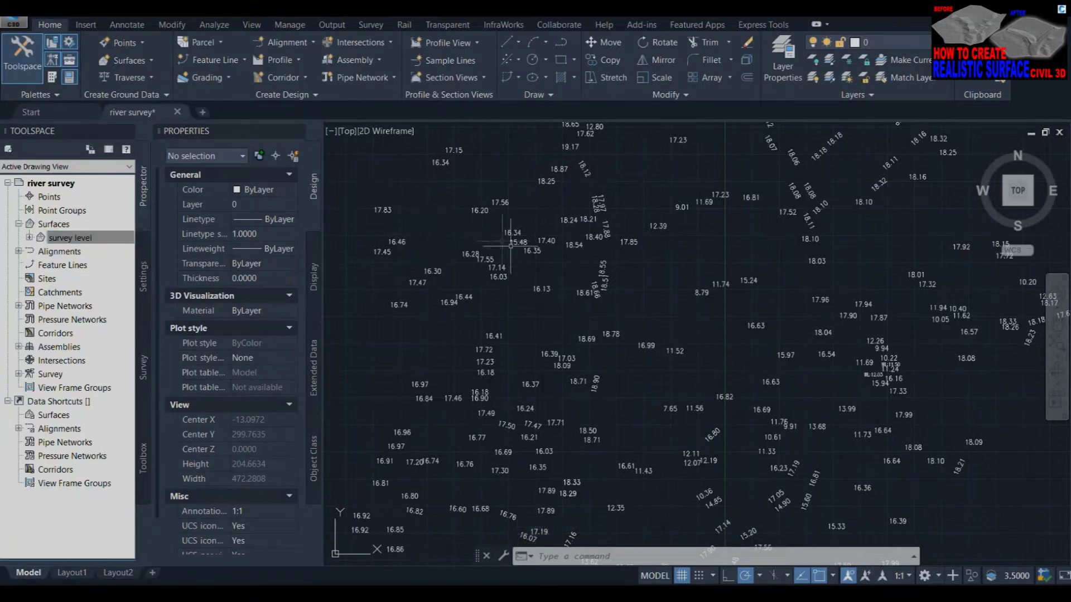
# Inspect the 16.35 label and find Move Text to Elevation among the surface tools.
pyautogui.scroll(3, 548, 252)
pyautogui.click(529, 242)
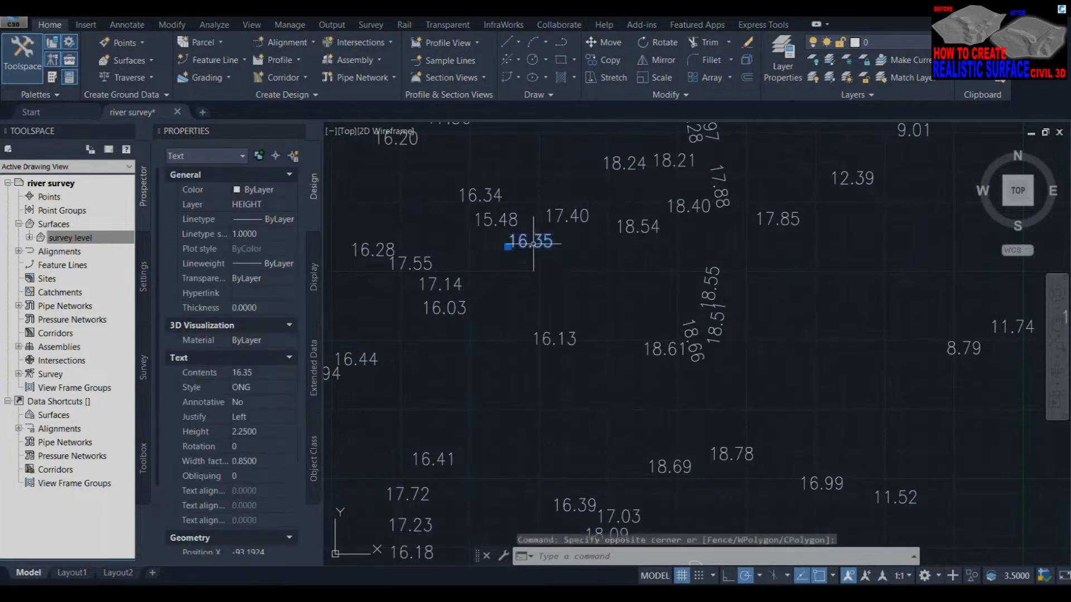
pyautogui.scroll(-2, 225, 403)
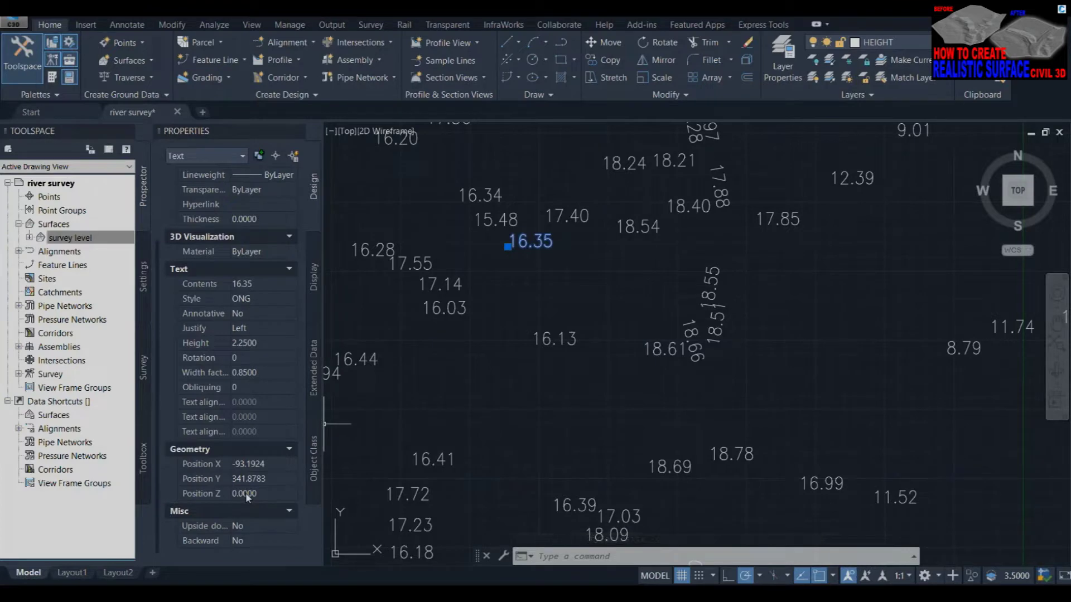
pyautogui.scroll(-2, 554, 340)
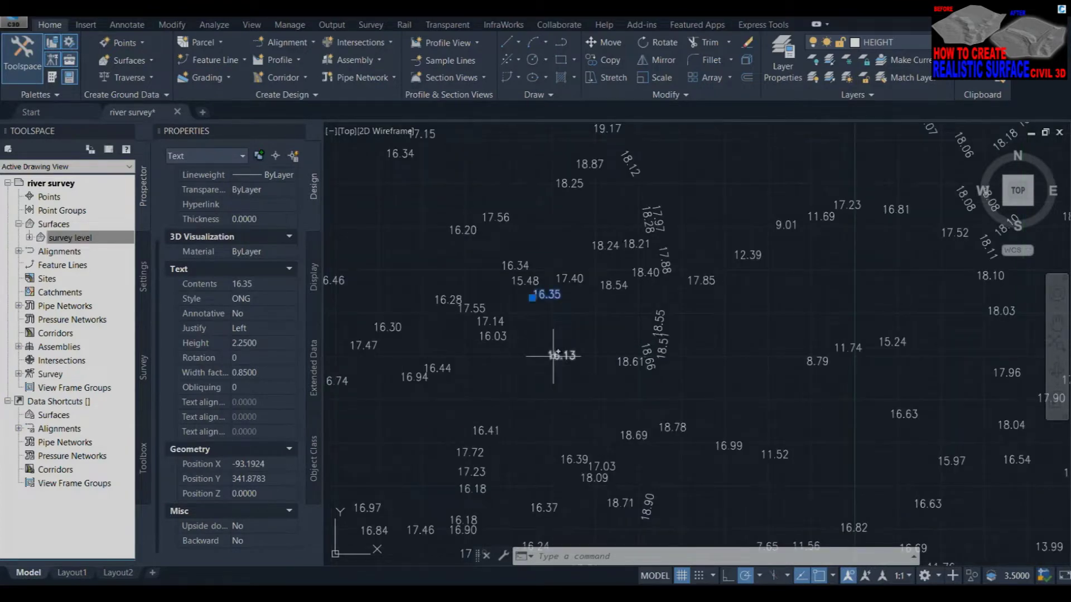
pyautogui.scroll(-2, 553, 356)
pyautogui.click(130, 60)
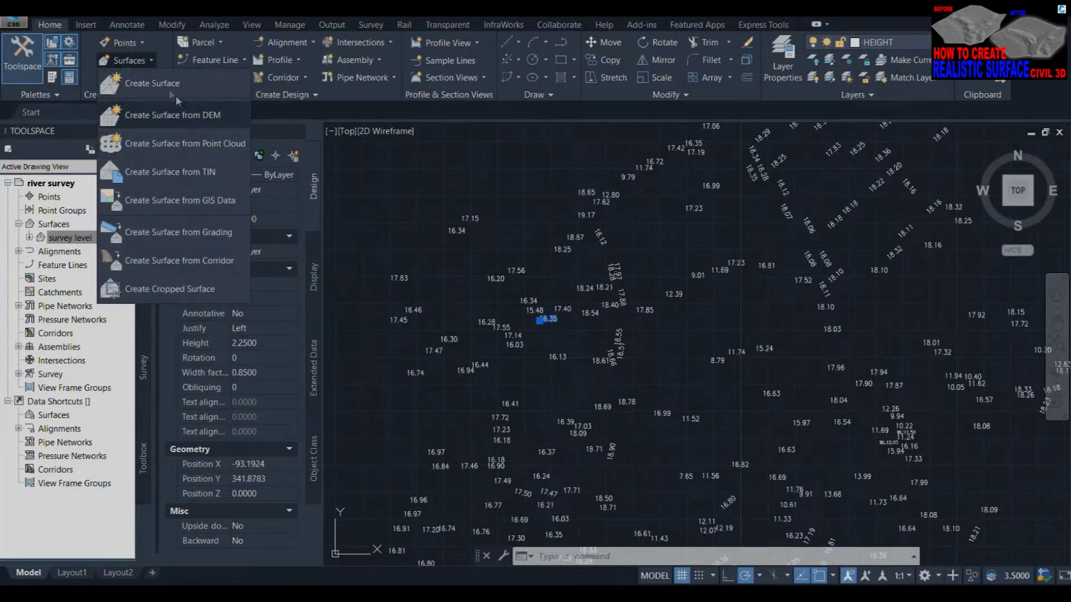
pyautogui.click(169, 25)
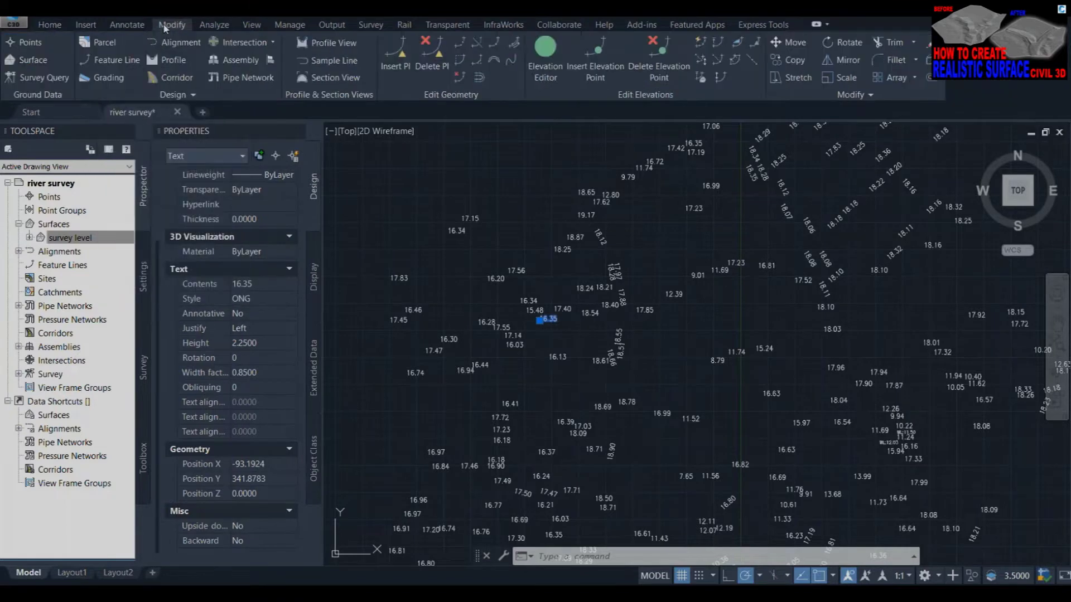
pyautogui.click(22, 60)
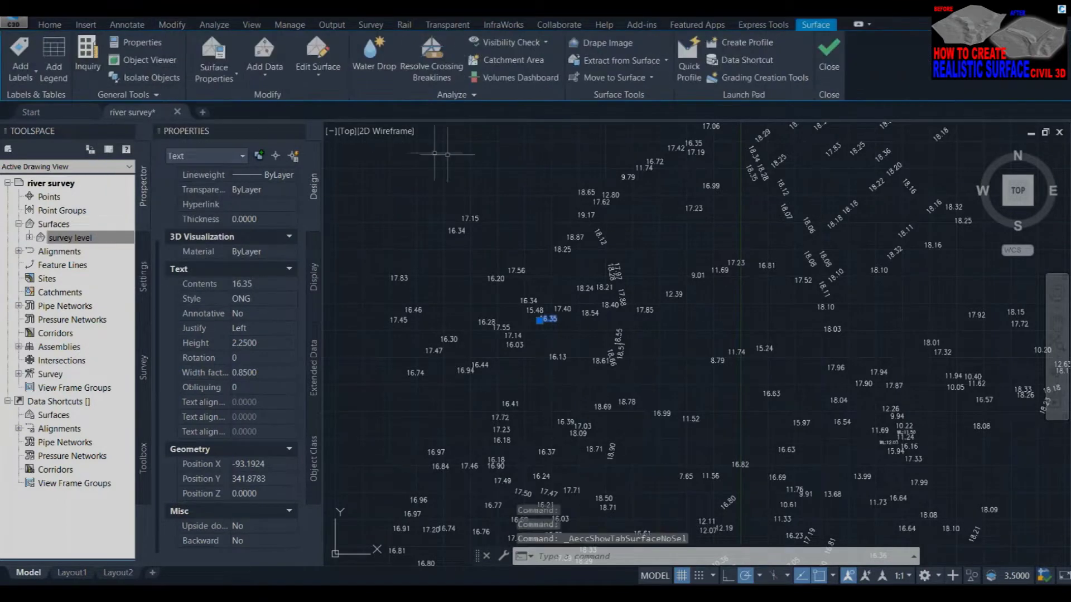
pyautogui.click(610, 78)
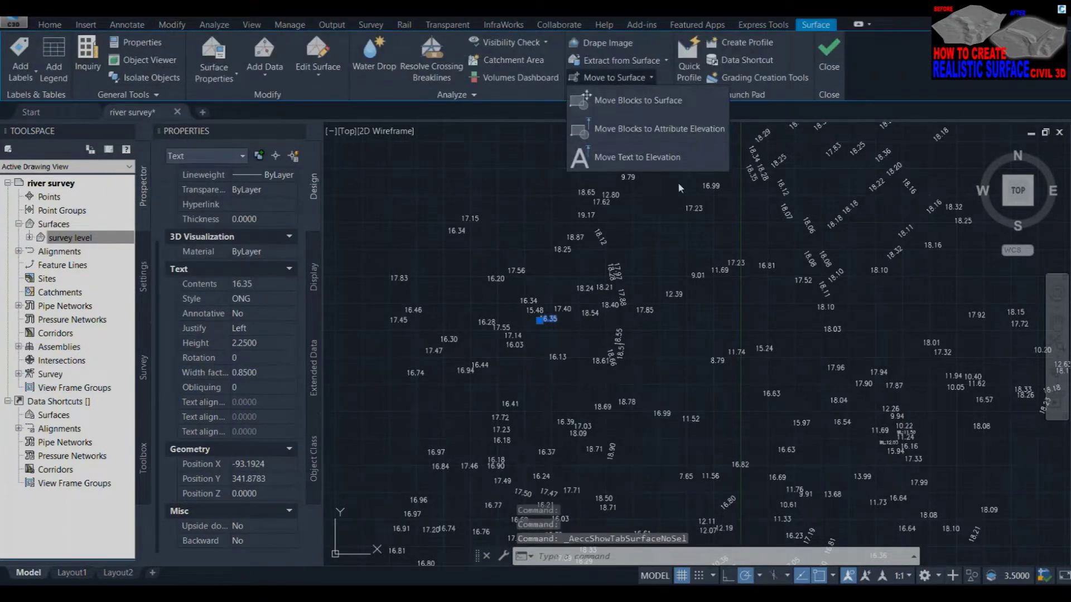
pyautogui.click(630, 157)
pyautogui.scroll(-6, 613, 301)
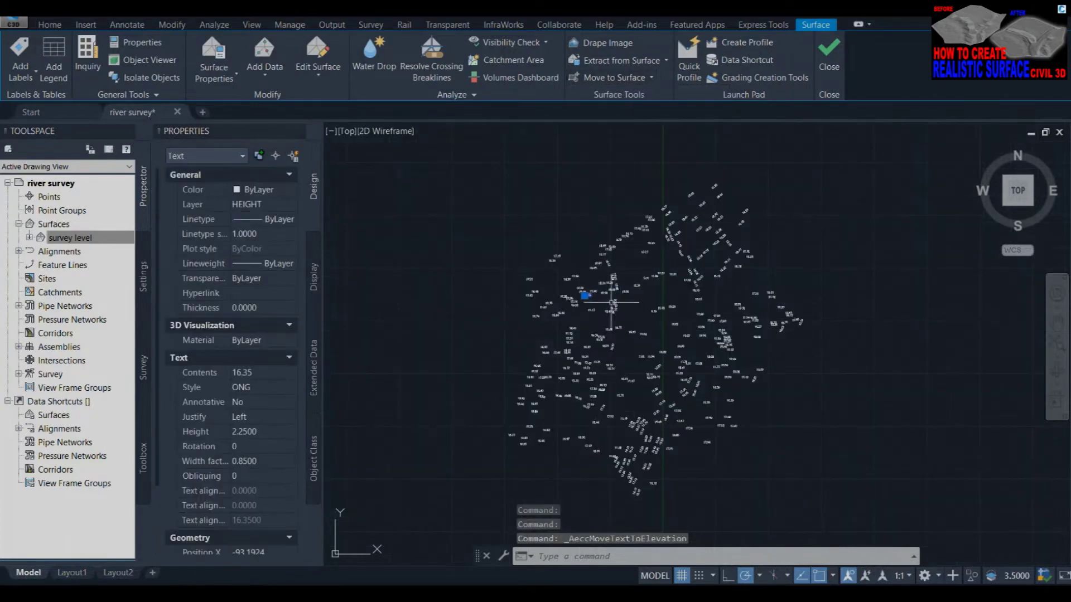
# Run Move Text to Elevation on all 295 window-selected survey text labels.
pyautogui.click(598, 82)
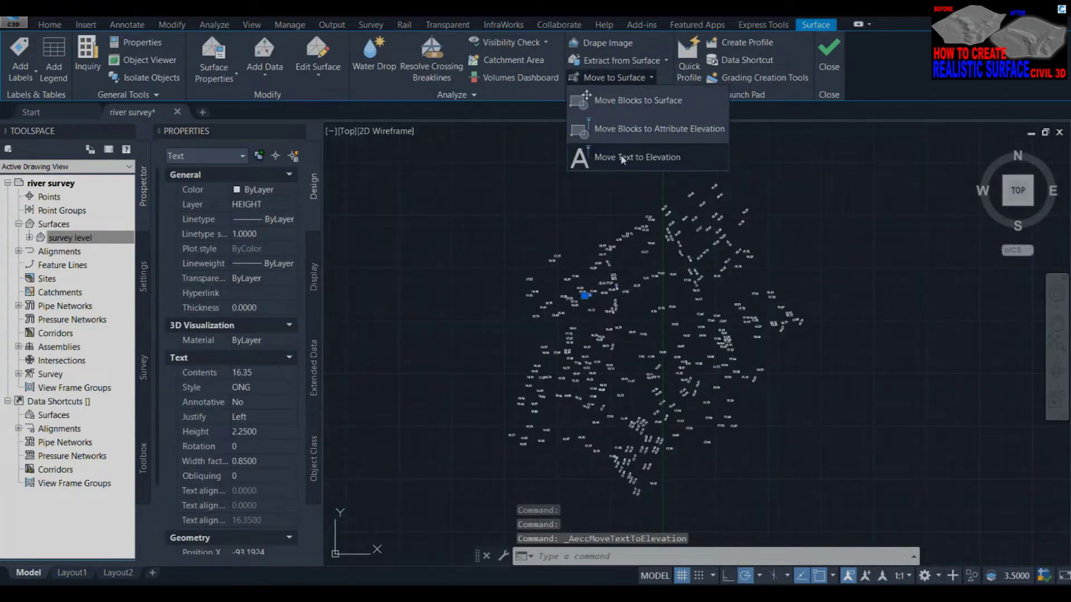
pyautogui.click(623, 158)
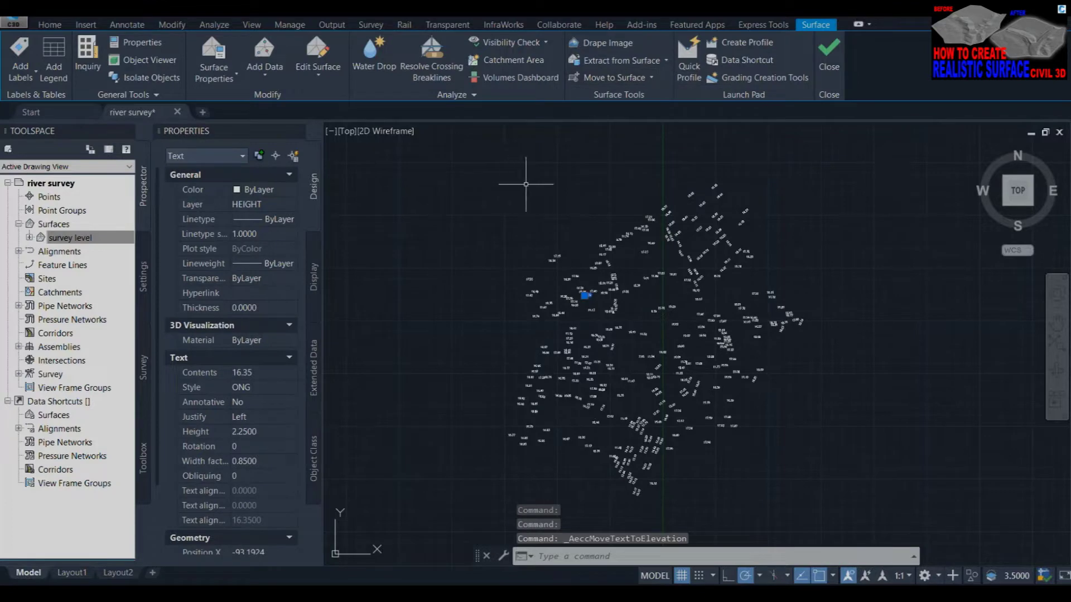
pyautogui.click(591, 78)
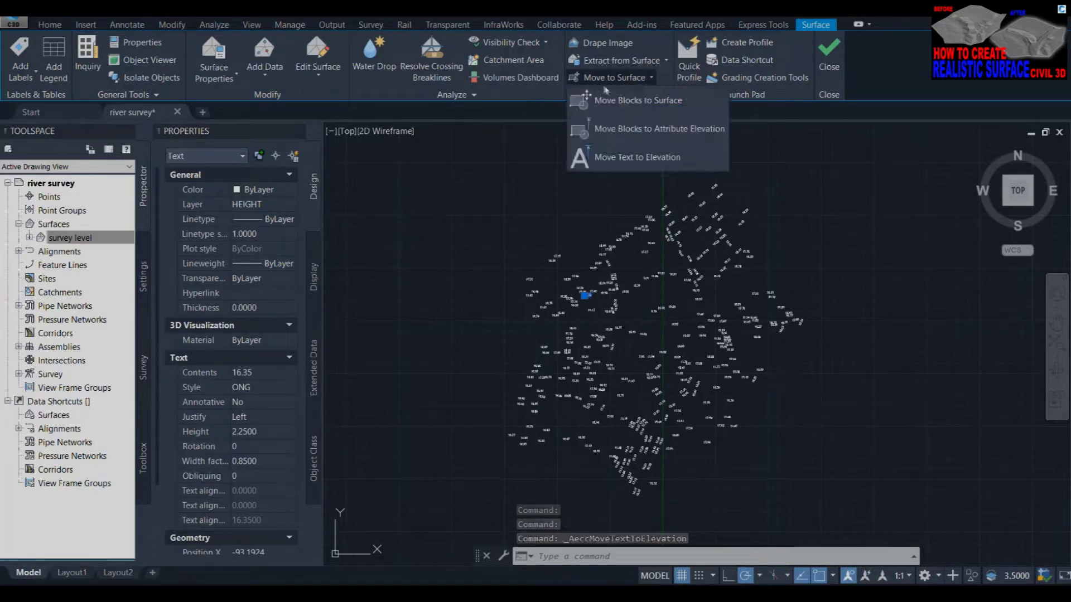
pyautogui.click(607, 156)
pyautogui.click(471, 167)
pyautogui.click(874, 508)
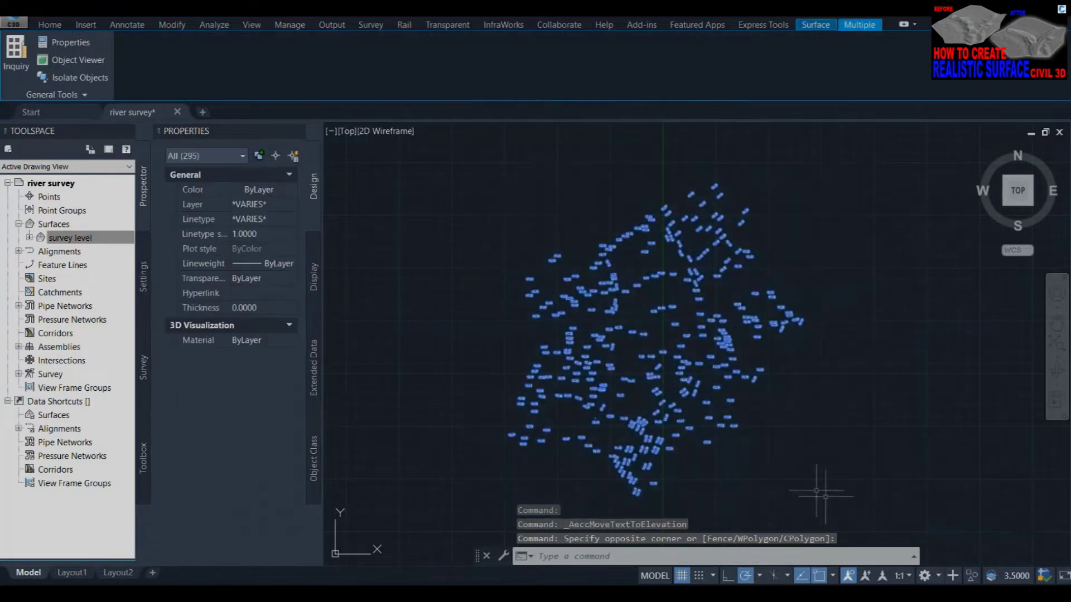
pyautogui.rightClick(733, 430)
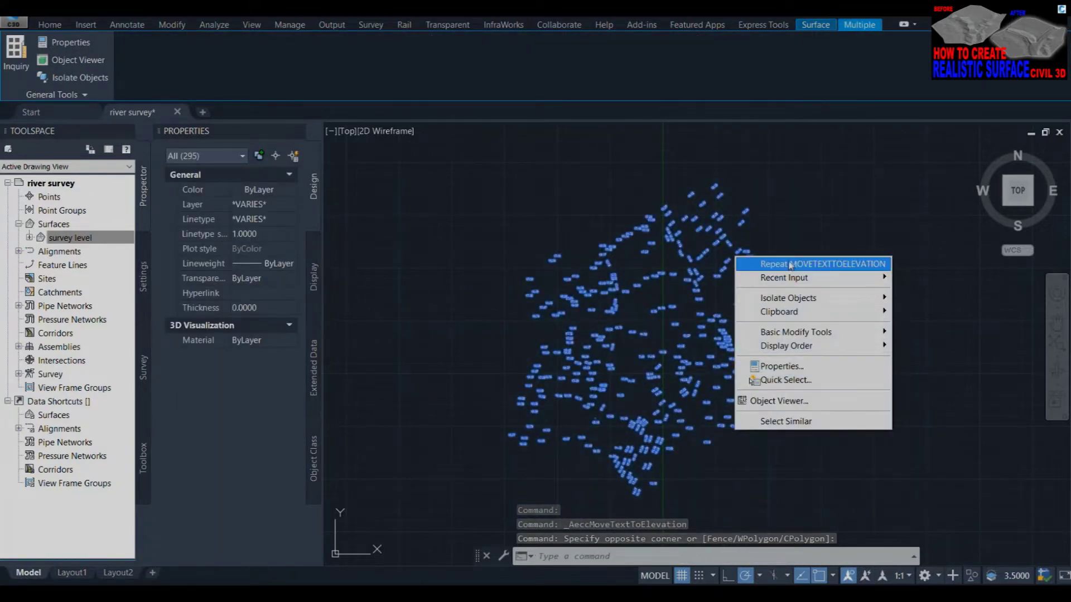
pyautogui.click(809, 264)
pyautogui.scroll(5, 502, 307)
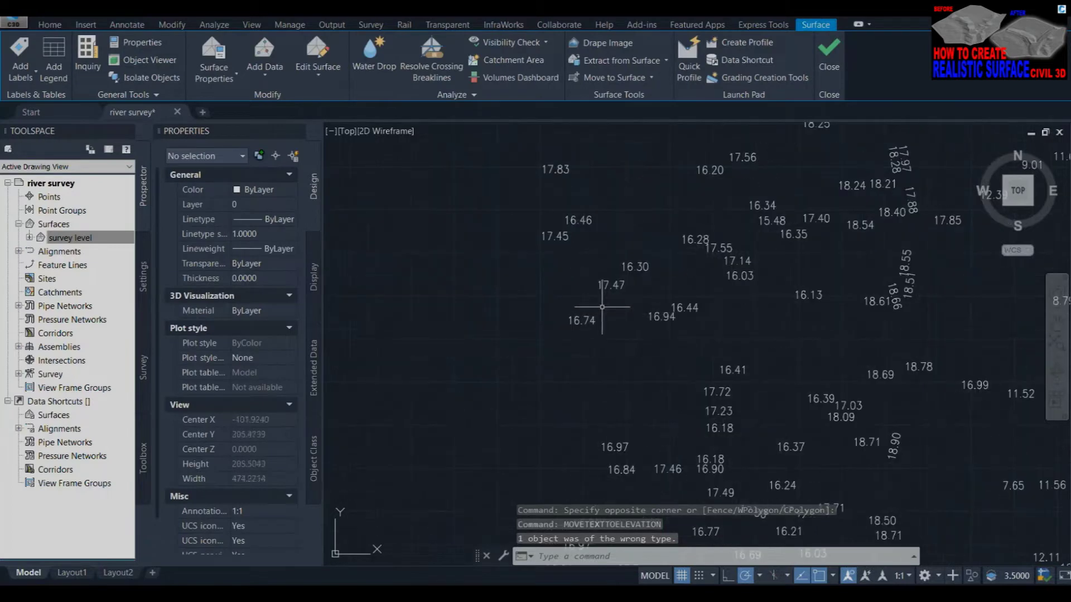
pyautogui.click(582, 321)
pyautogui.scroll(-3, 266, 418)
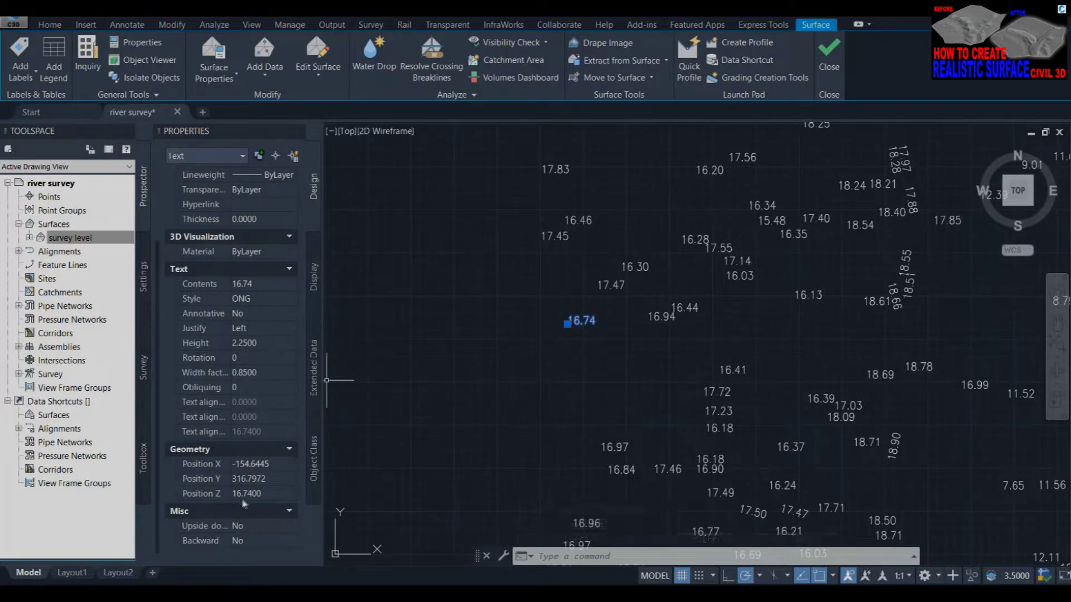
pyautogui.scroll(2, 600, 323)
pyautogui.scroll(3, 600, 324)
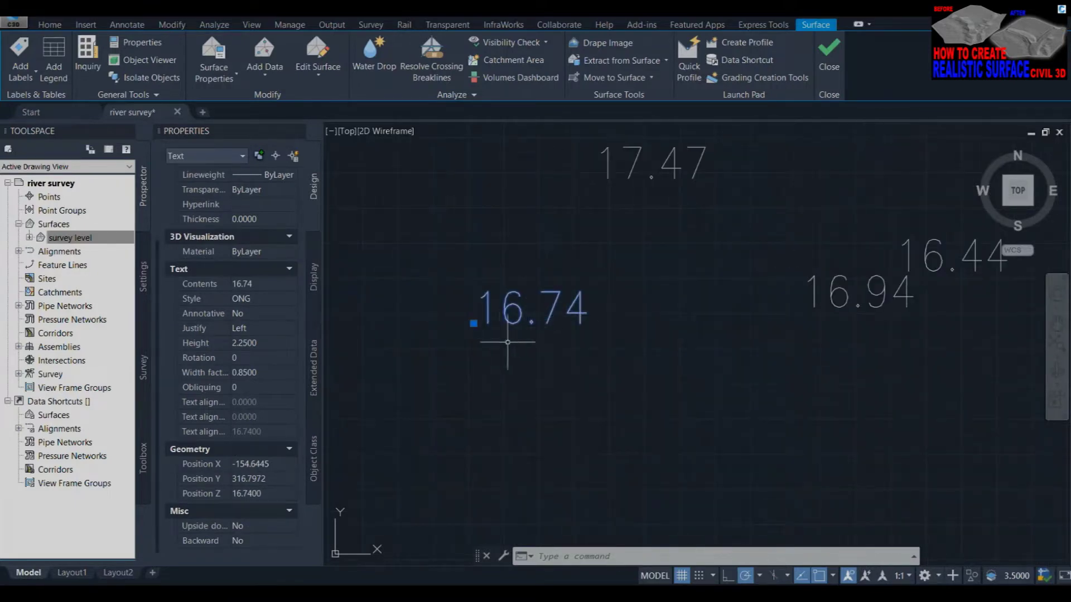
pyautogui.click(516, 334)
pyautogui.press('Escape')
pyautogui.scroll(-10, 454, 354)
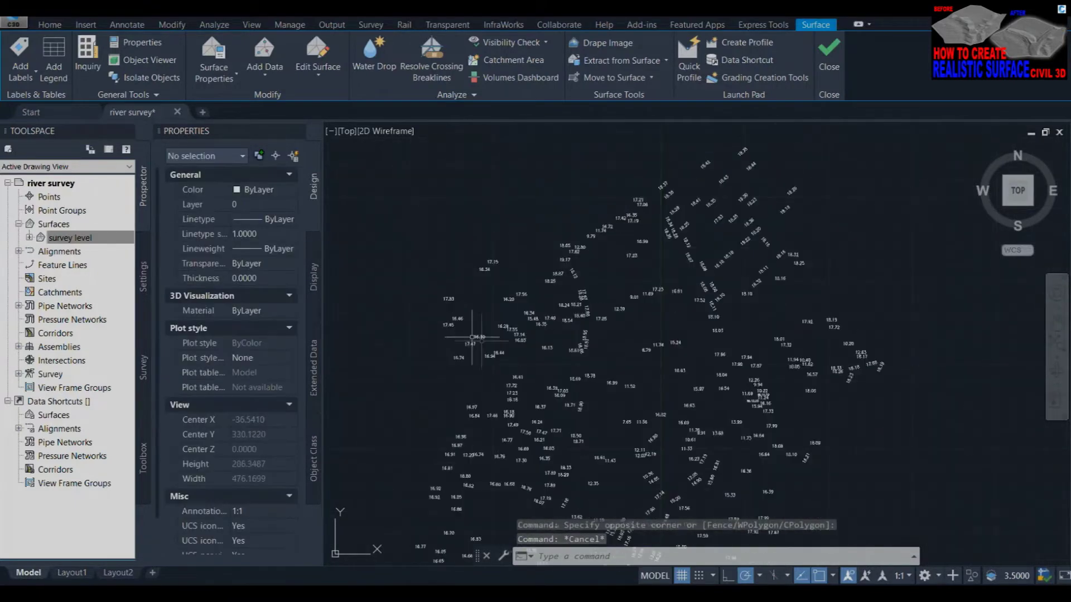
pyautogui.scroll(10, 684, 314)
pyautogui.moveTo(684, 313); pyautogui.dragTo(514, 252)
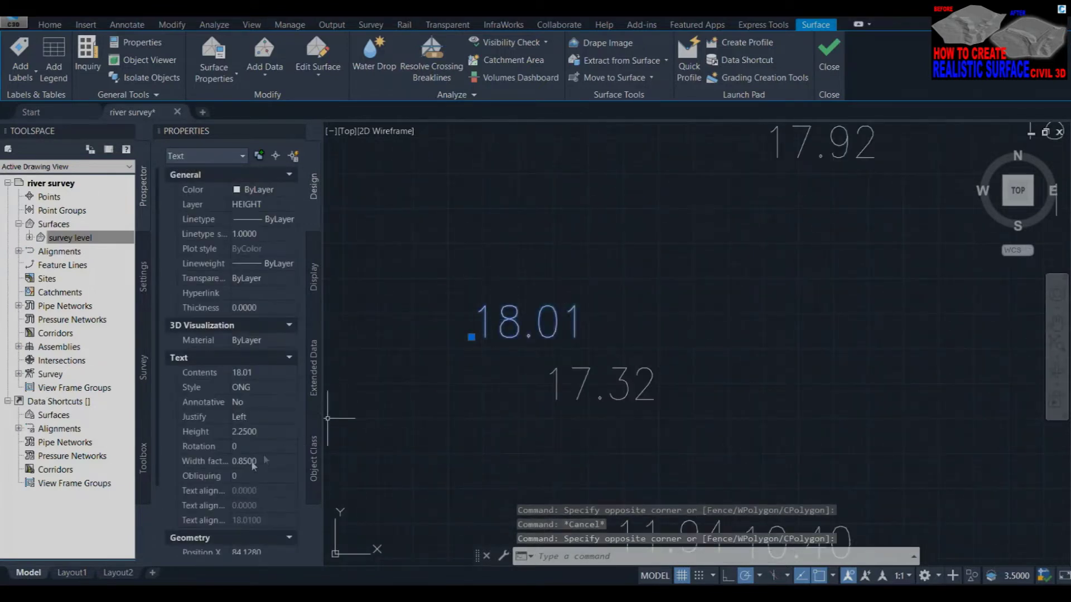
pyautogui.scroll(-3, 247, 474)
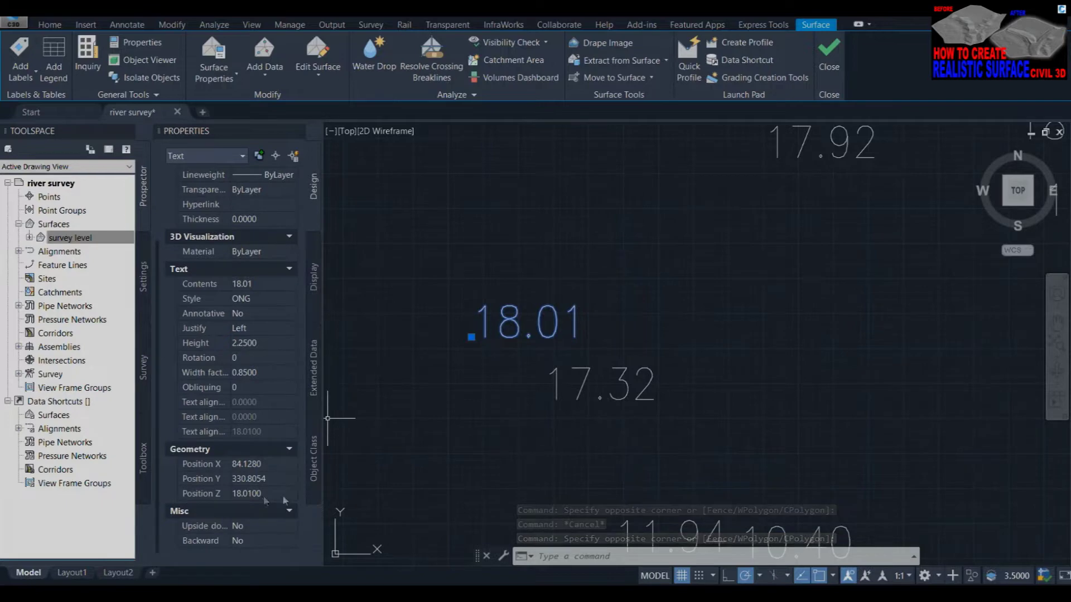
pyautogui.press('Escape')
pyautogui.scroll(-5, 700, 386)
pyautogui.scroll(-2, 700, 387)
pyautogui.scroll(2, 725, 399)
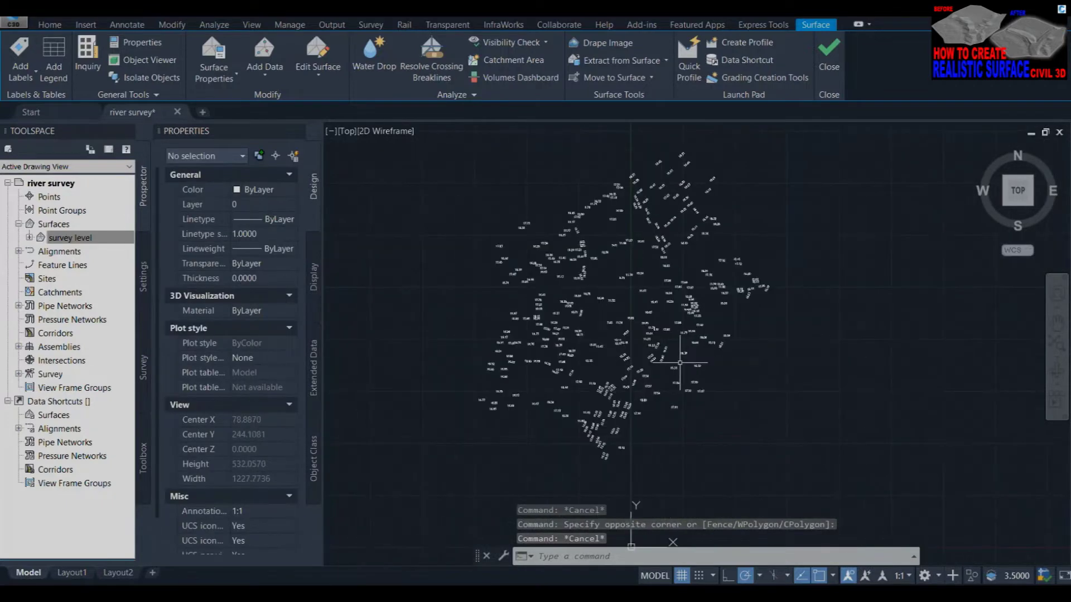
pyautogui.write('z')
pyautogui.press('Return')
pyautogui.click(844, 456)
pyautogui.click(451, 162)
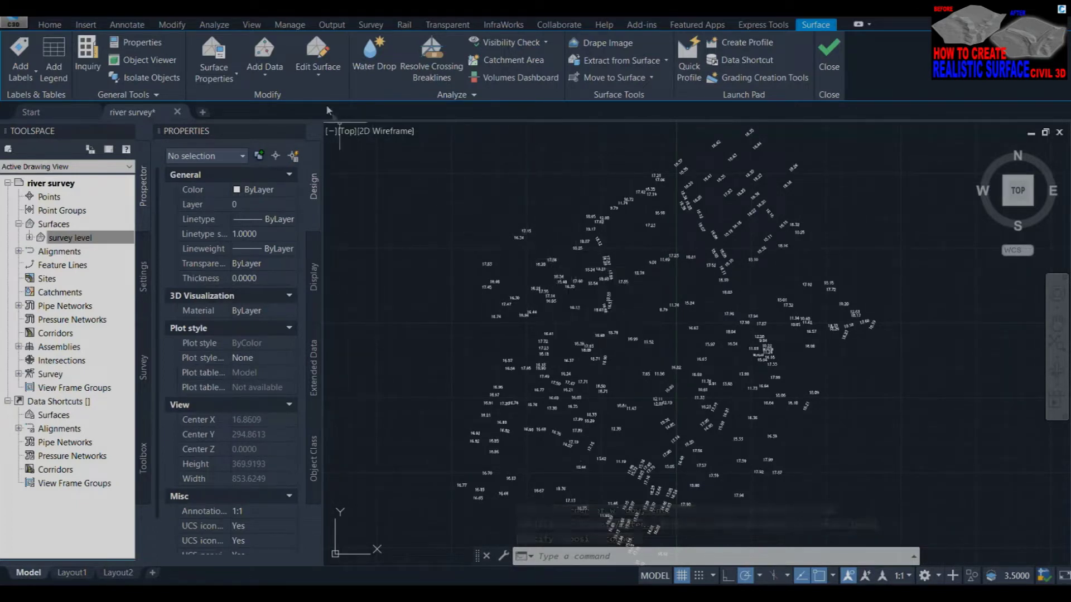
pyautogui.click(276, 80)
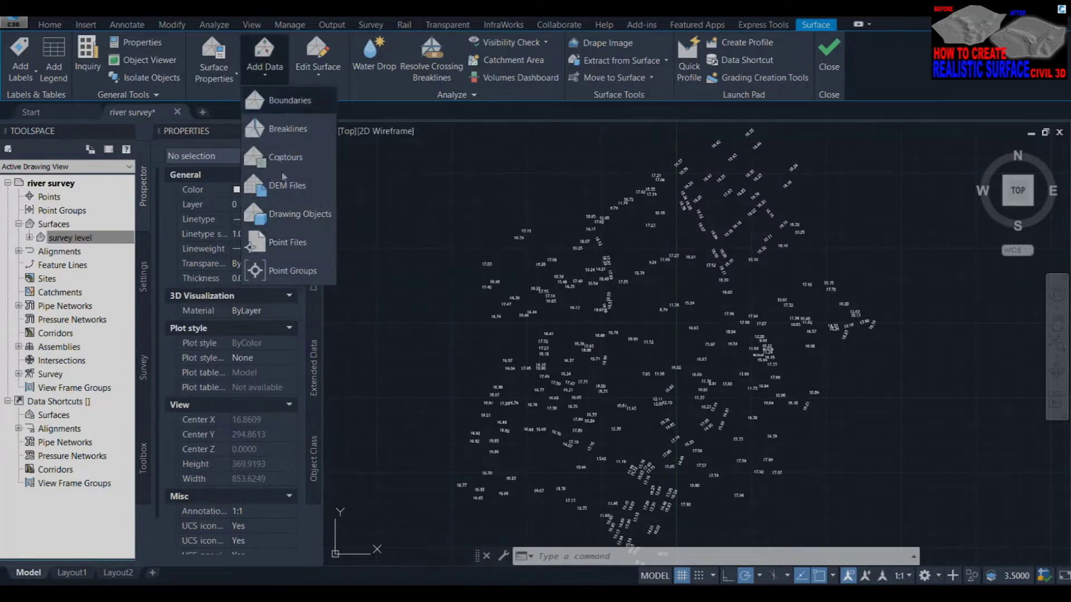
# Add the 294 elevation text labels to survey level as Text drawing-object data.
pyautogui.click(290, 218)
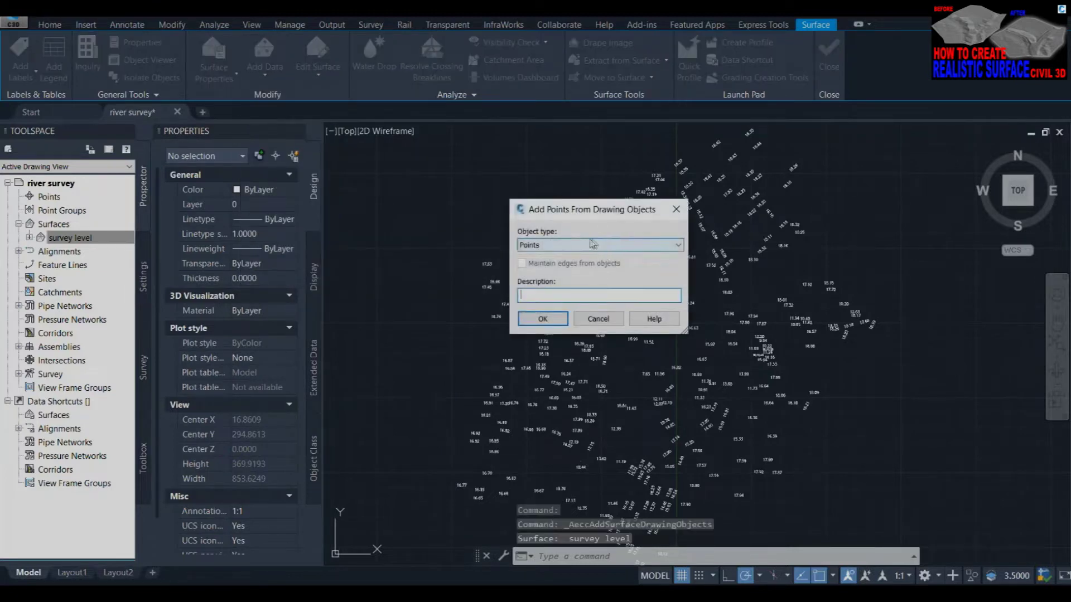
pyautogui.click(596, 244)
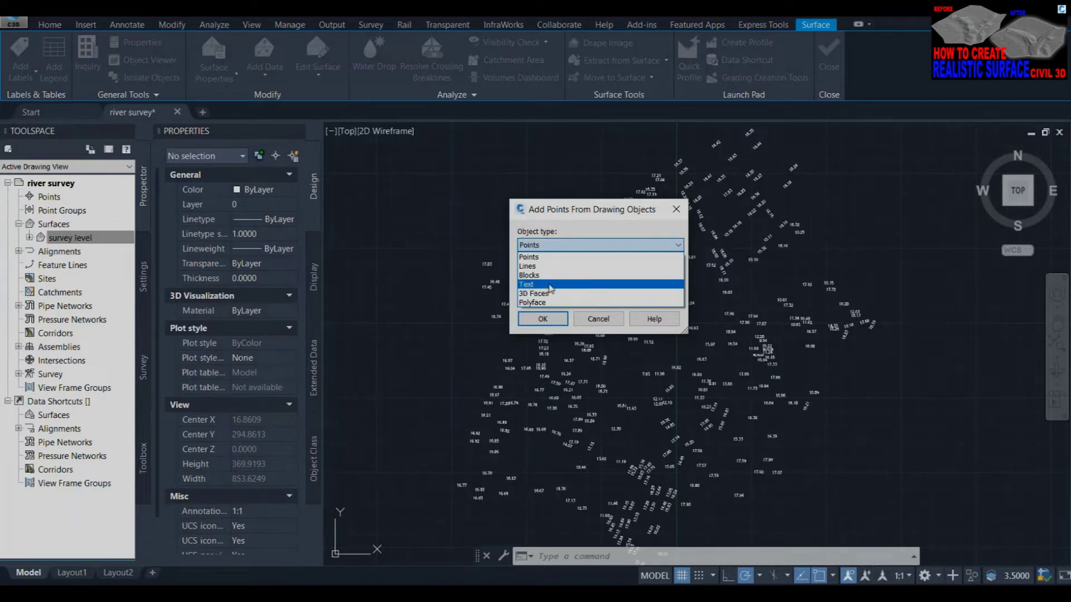
pyautogui.click(550, 284)
pyautogui.click(542, 319)
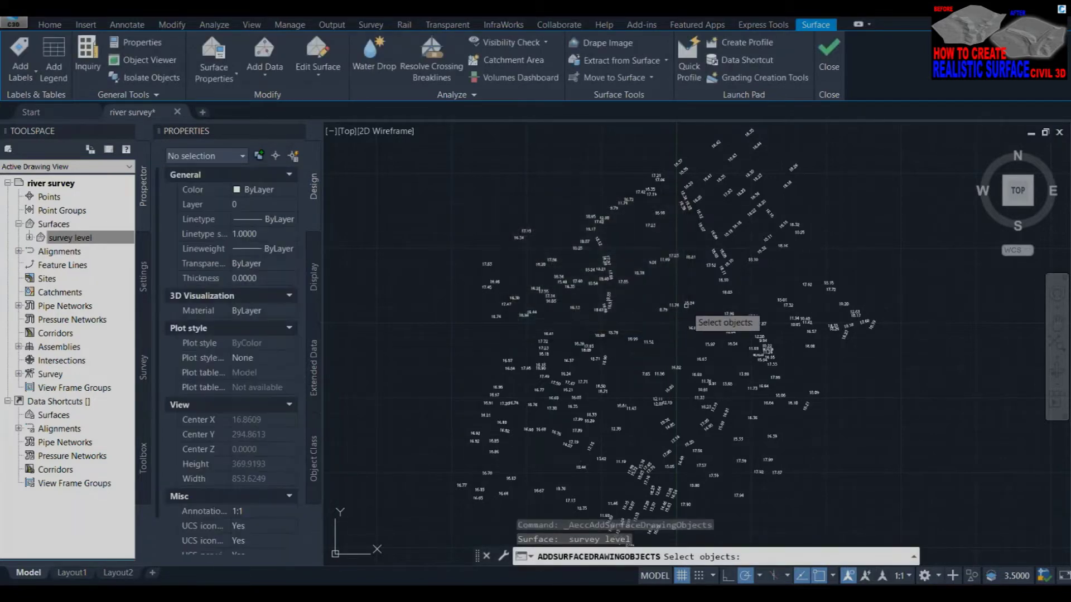
pyautogui.scroll(-4, 687, 306)
pyautogui.click(528, 214)
pyautogui.click(934, 487)
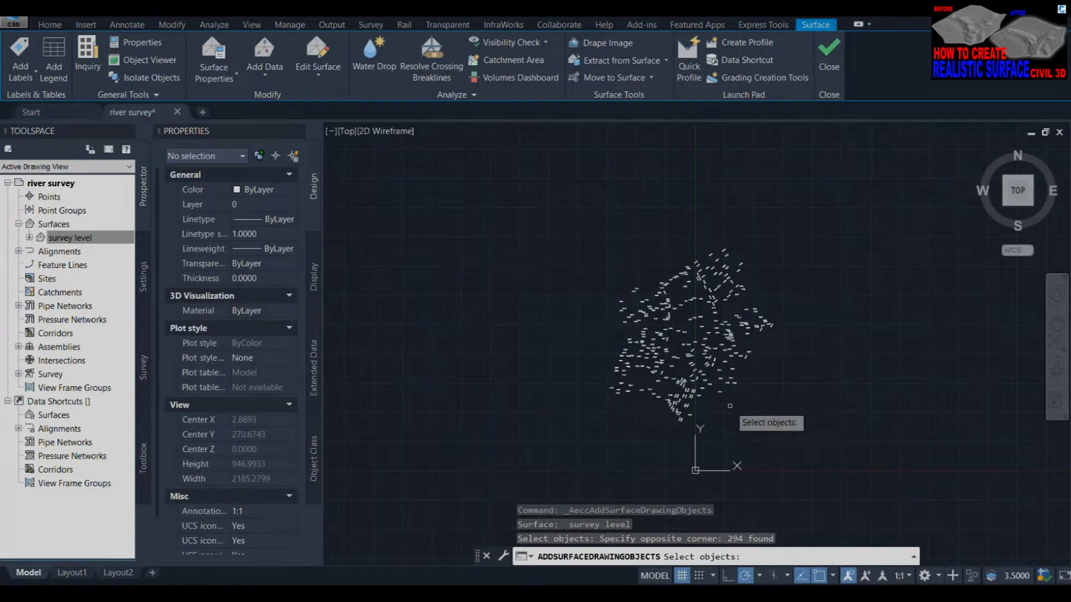
pyautogui.press('Return')
# Check the new surface boundary by selecting the surface in the drawing.
pyautogui.scroll(3, 694, 340)
pyautogui.scroll(3, 696, 334)
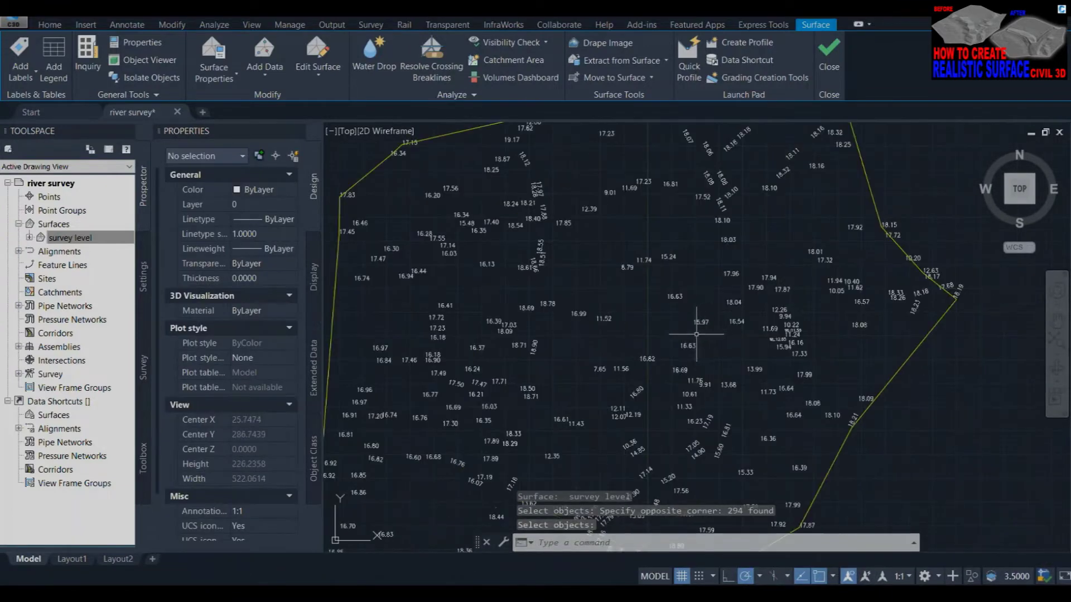
pyautogui.scroll(-2, 696, 334)
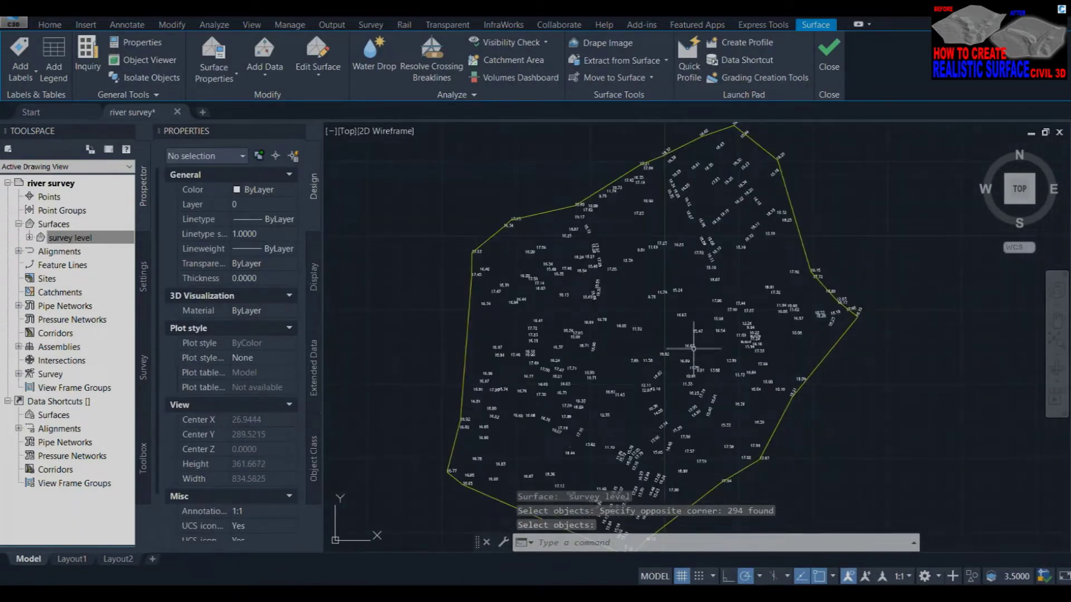
pyautogui.click(825, 355)
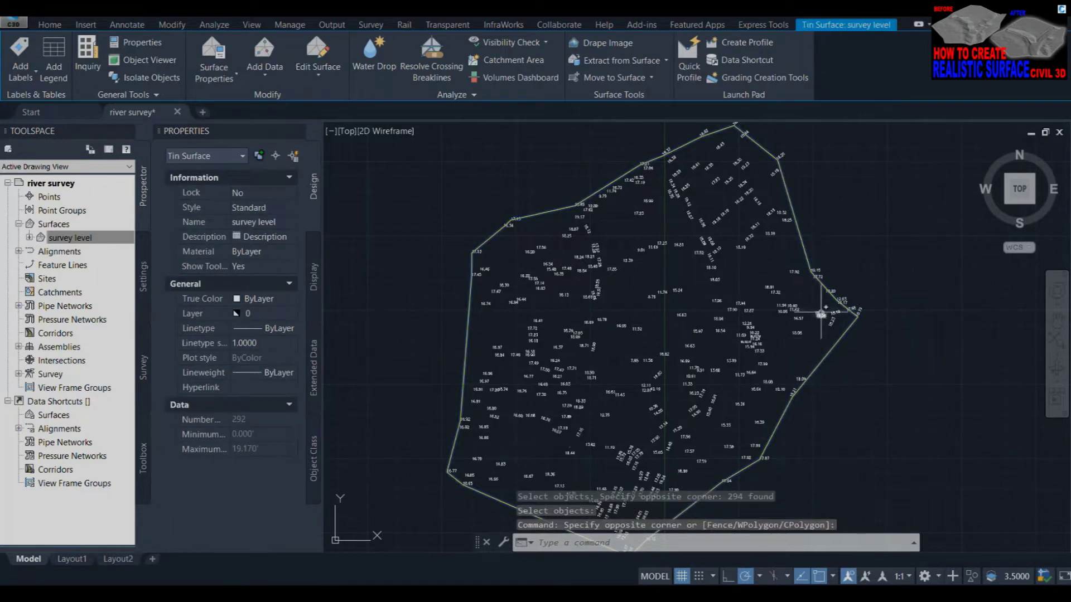
pyautogui.press('Escape')
pyautogui.click(823, 318)
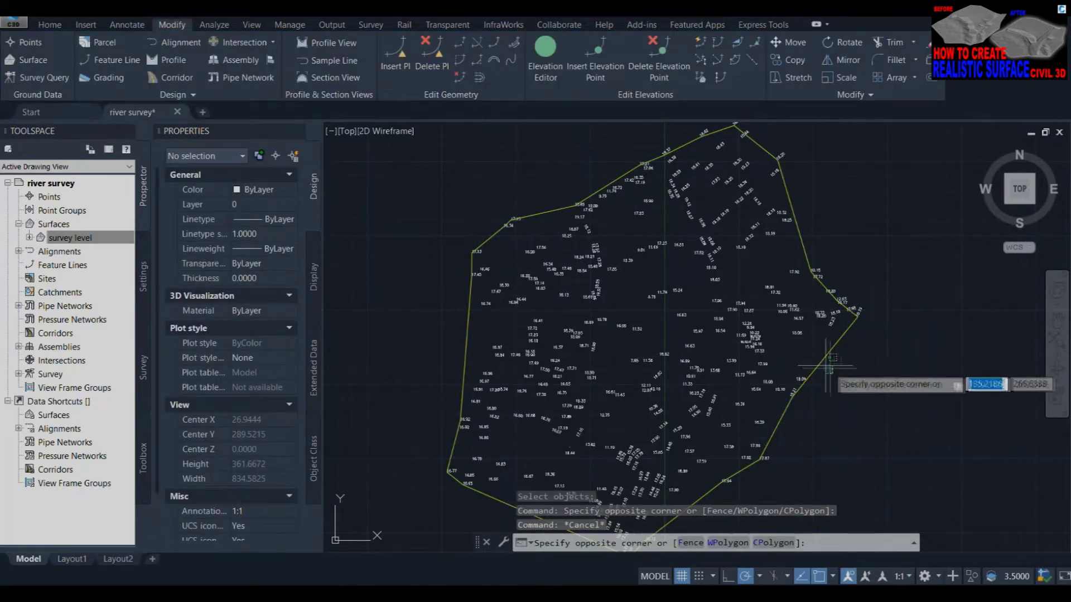
# Turn on Triangles visibility in the survey level surface style.
pyautogui.click(830, 366)
pyautogui.click(805, 347)
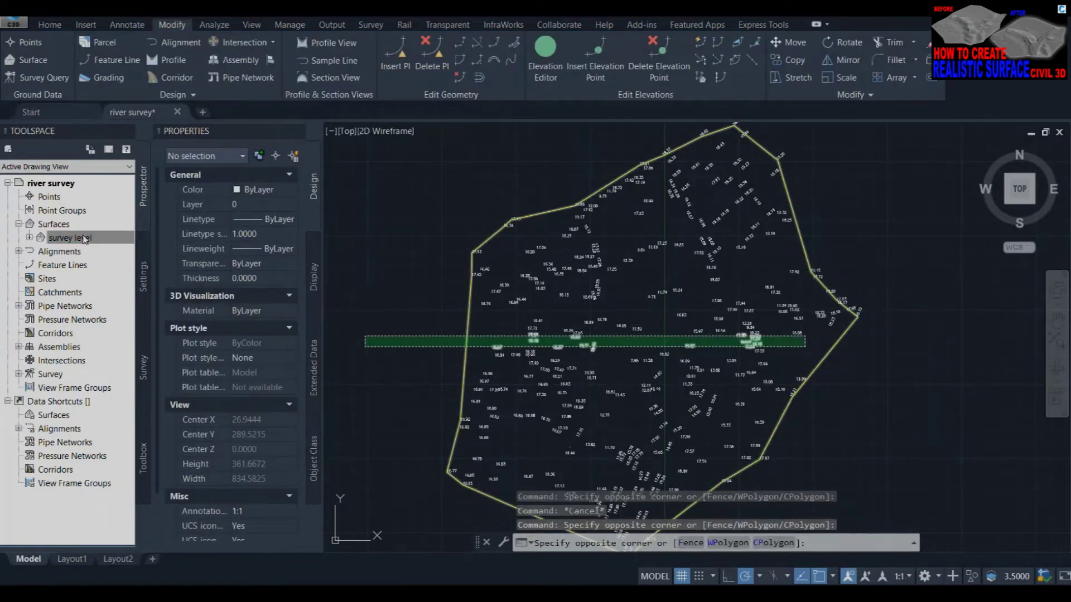
pyautogui.rightClick(80, 241)
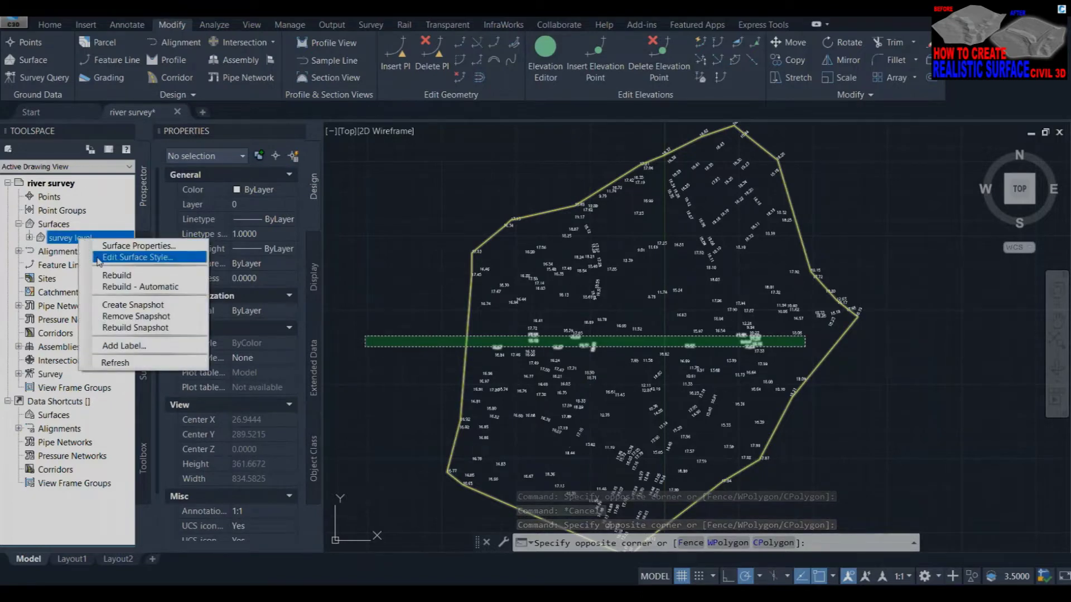
pyautogui.click(137, 257)
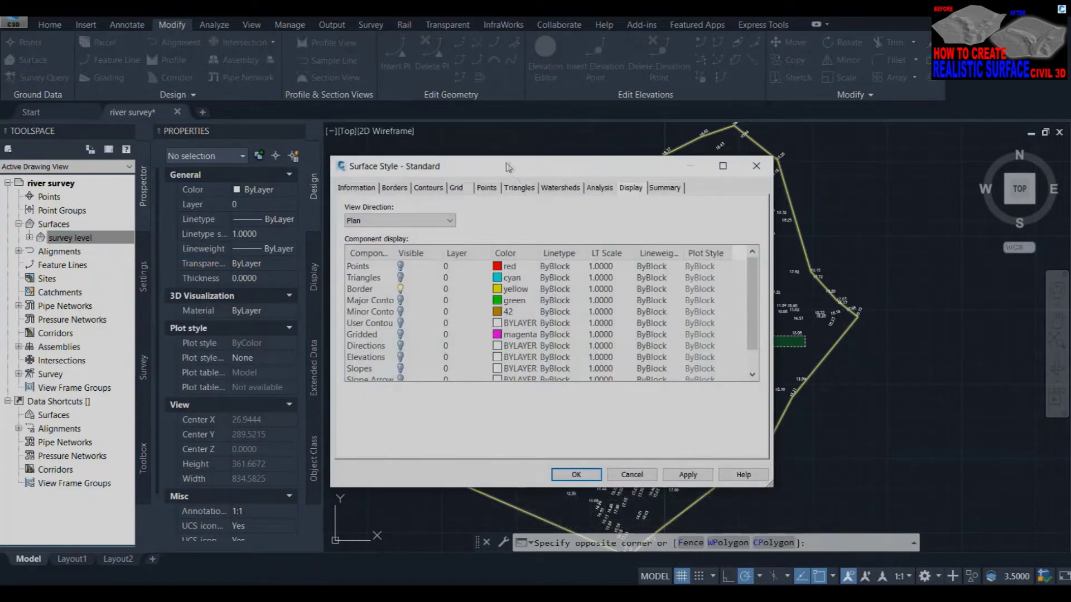
pyautogui.moveTo(509, 166); pyautogui.dragTo(395, 146)
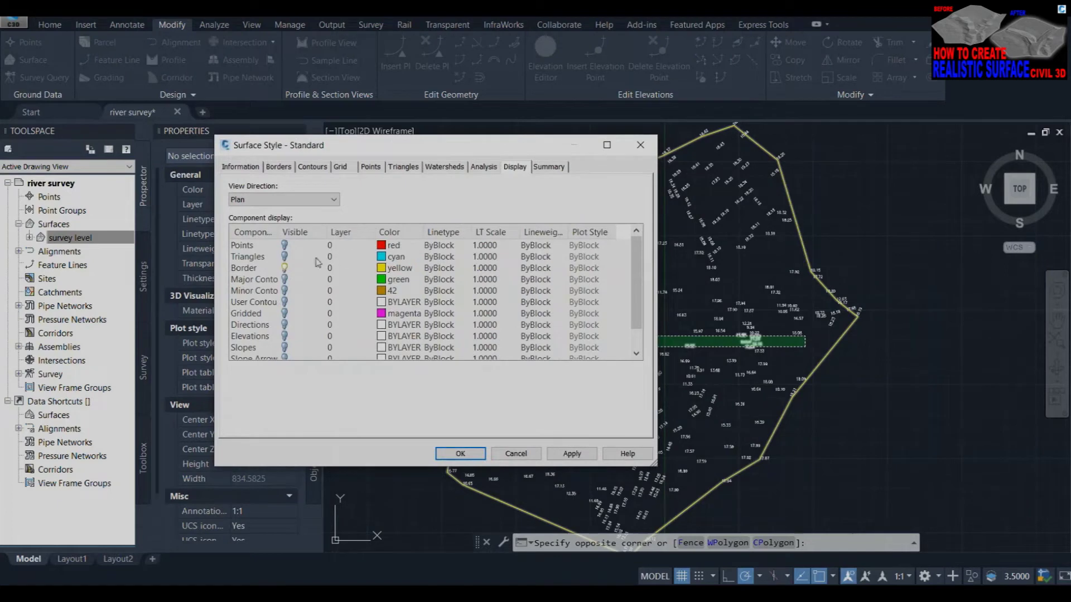
pyautogui.click(284, 257)
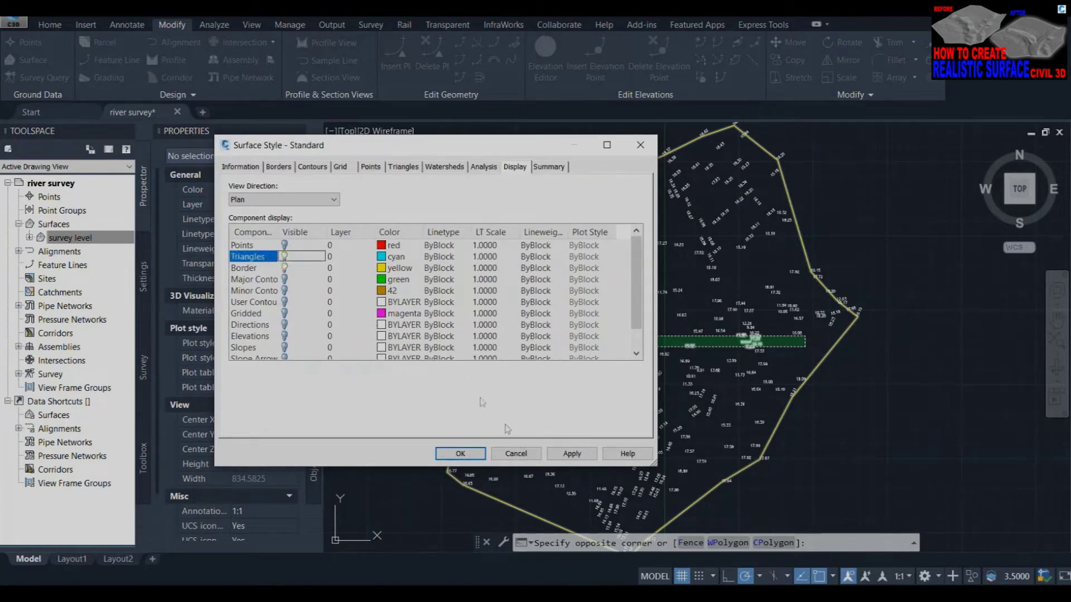
pyautogui.click(570, 452)
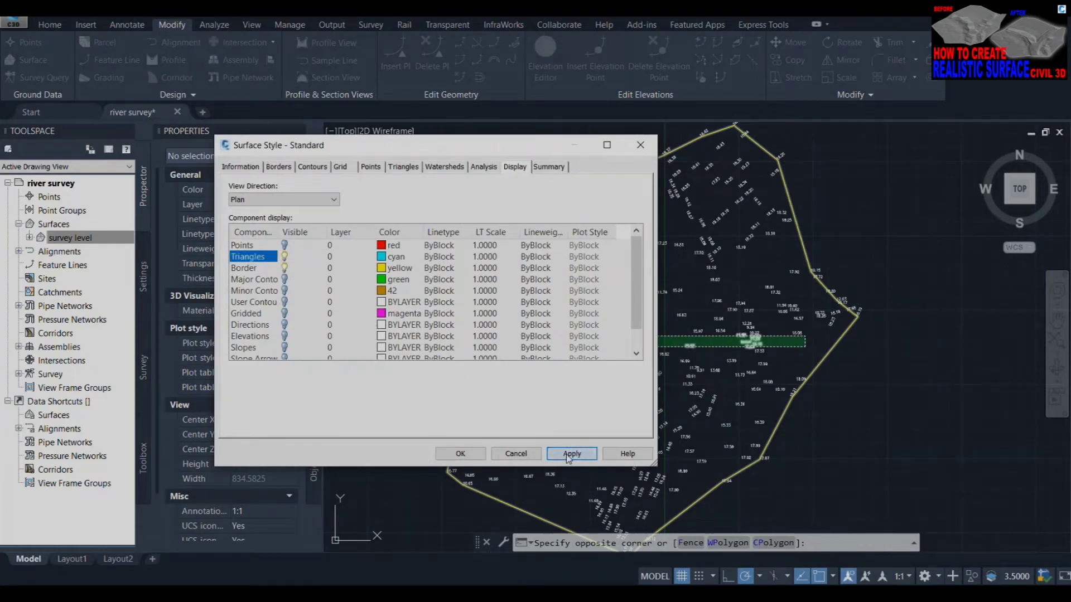
pyautogui.click(460, 454)
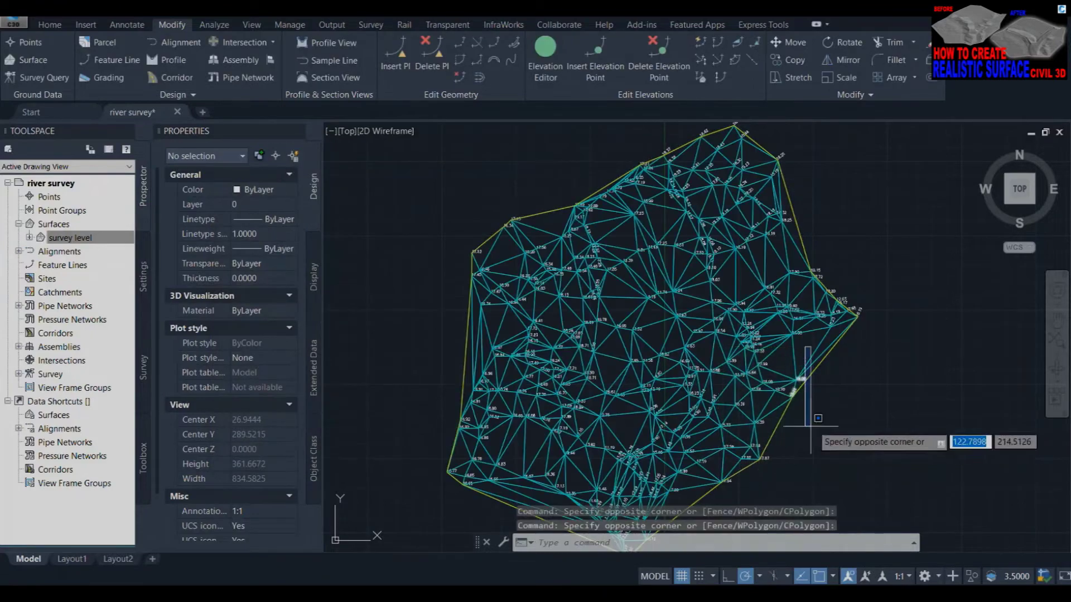
# Zoom in on the triangle mesh and expand survey level in Prospector.
pyautogui.click(805, 429)
pyautogui.scroll(3, 646, 350)
pyautogui.scroll(-1, 646, 350)
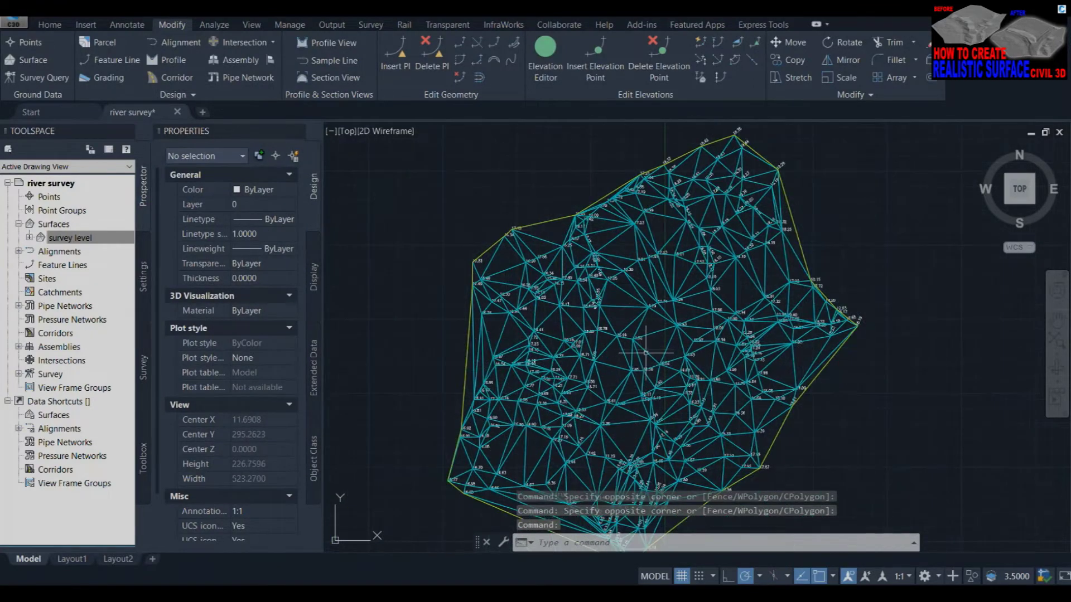
pyautogui.scroll(2, 614, 360)
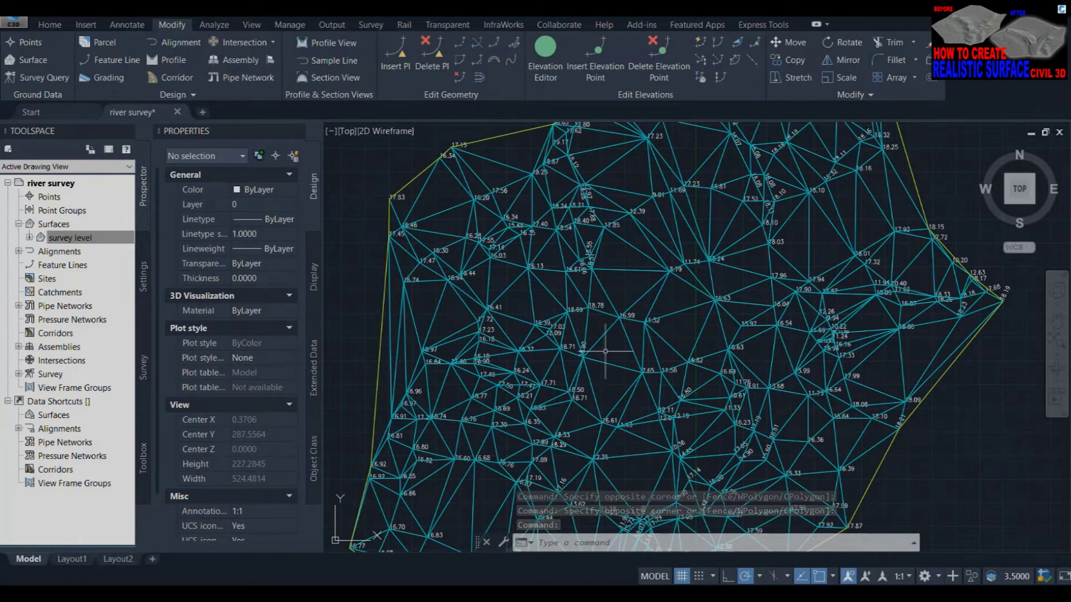
pyautogui.scroll(-3, 605, 351)
pyautogui.scroll(3, 602, 348)
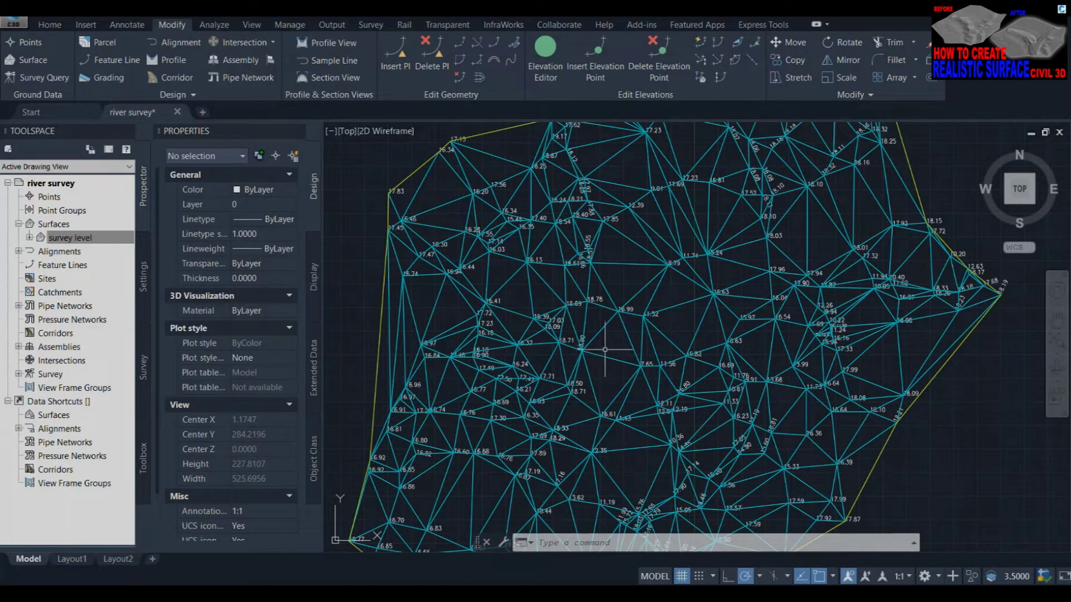
pyautogui.click(50, 239)
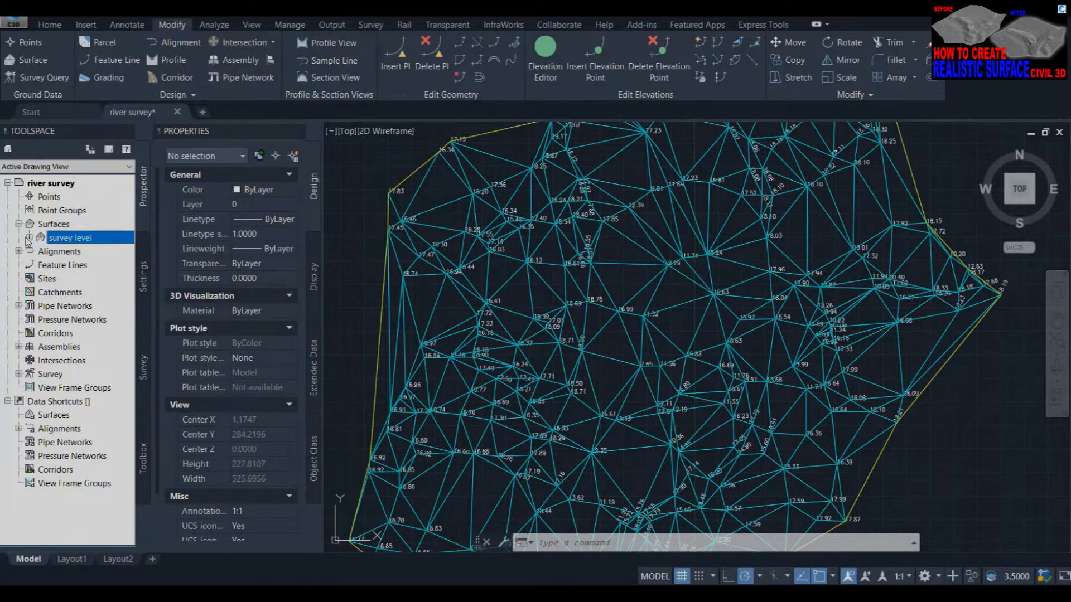
pyautogui.click(27, 238)
# Swap triangles for contours in the surface style, with 0.1 minor and 1 major intervals.
pyautogui.rightClick(70, 241)
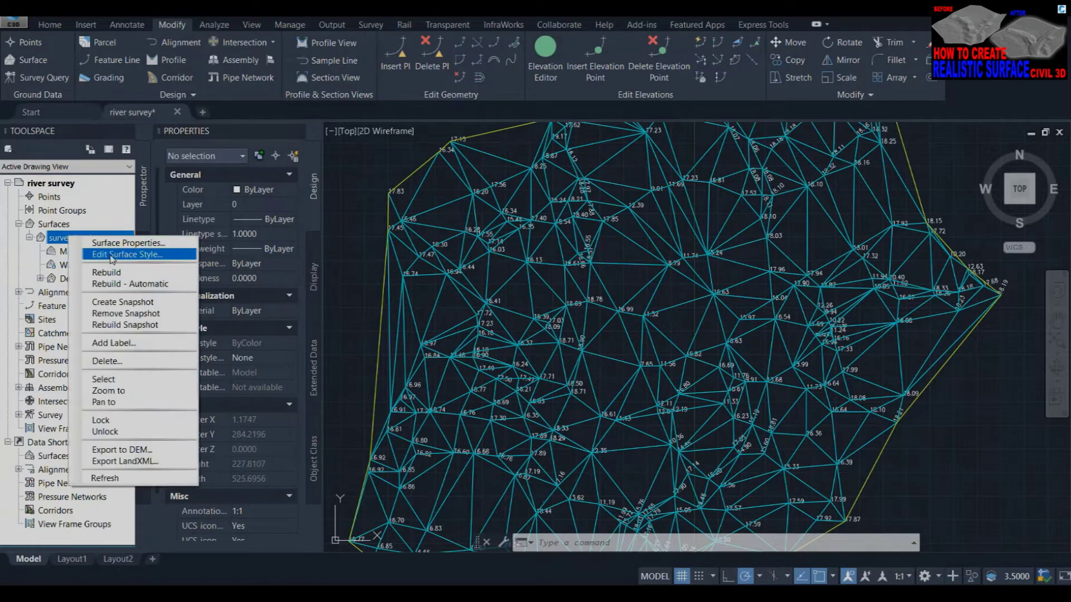
pyautogui.click(112, 256)
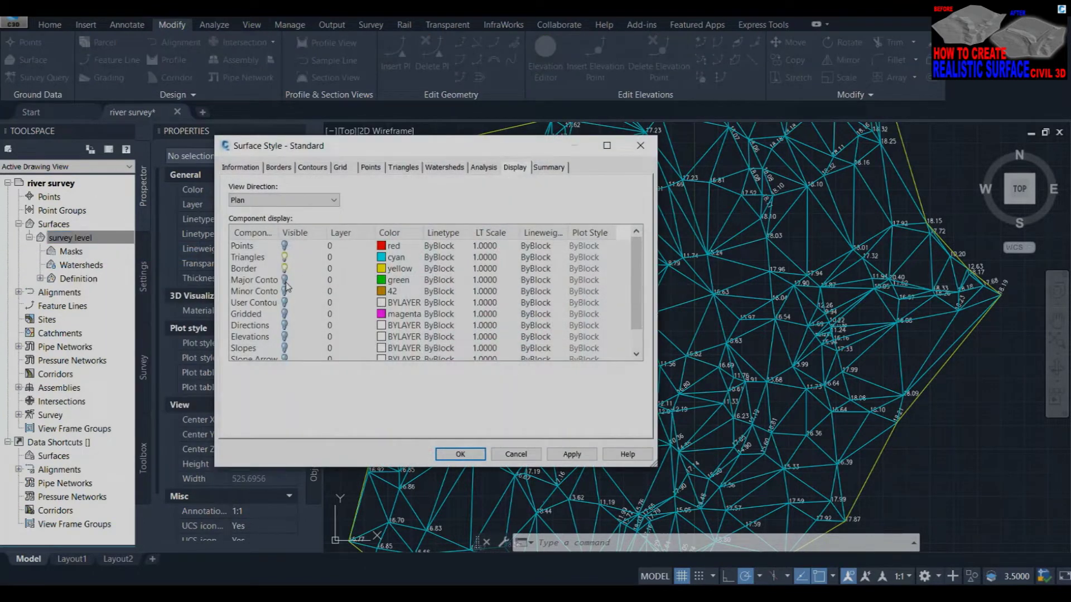
pyautogui.click(285, 257)
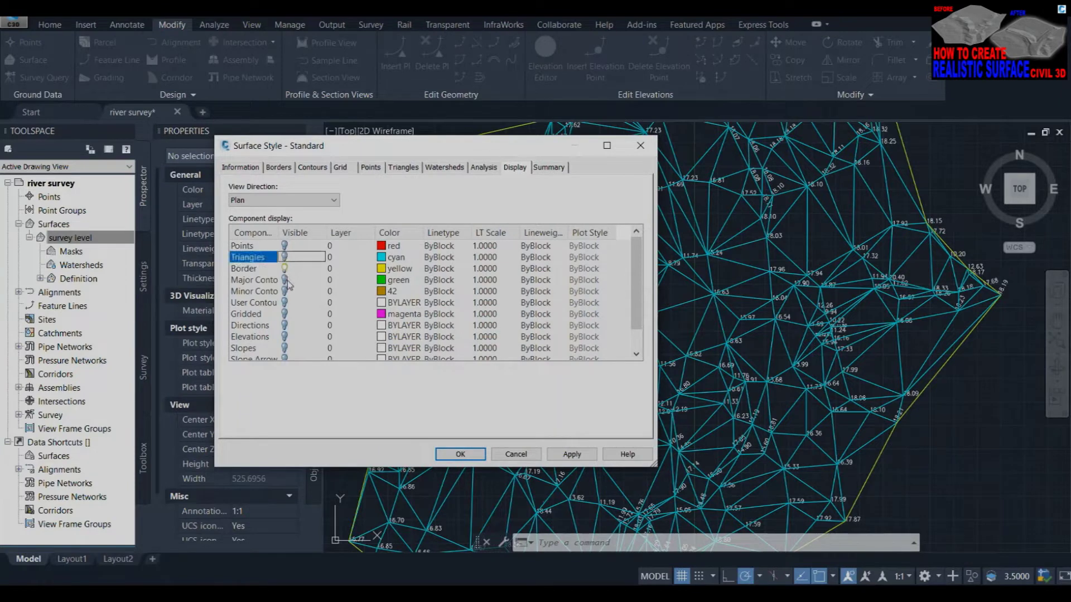
pyautogui.click(284, 279)
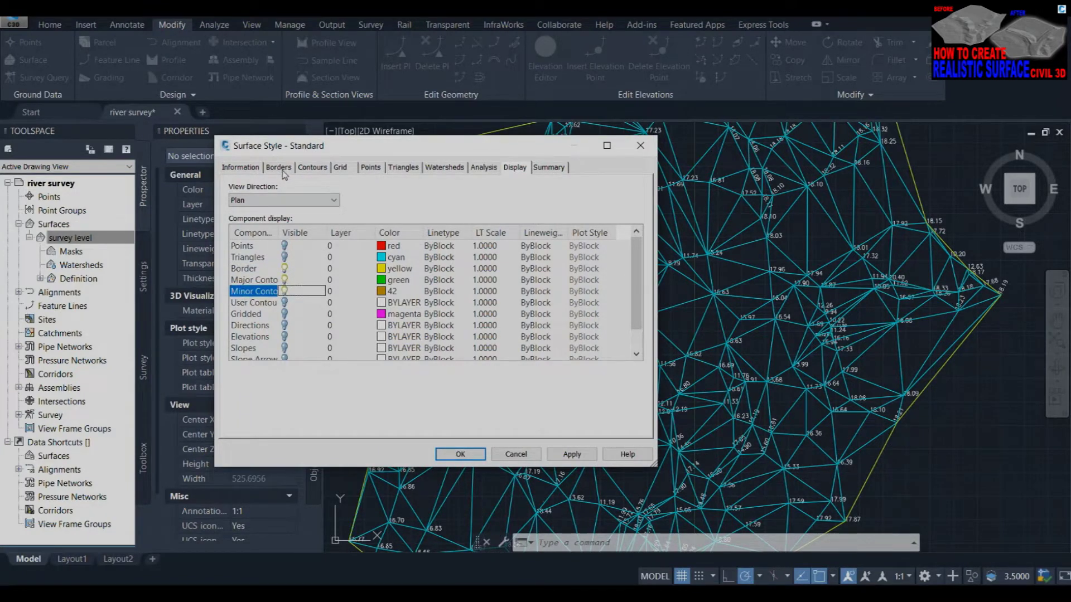
pyautogui.click(323, 169)
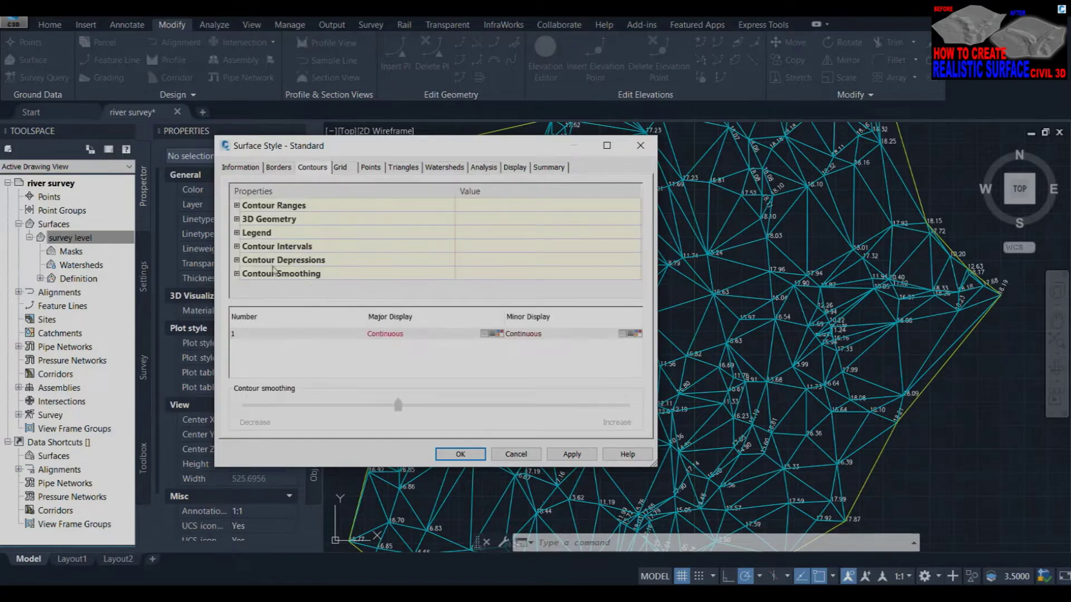
pyautogui.click(237, 246)
pyautogui.scroll(-1, 496, 279)
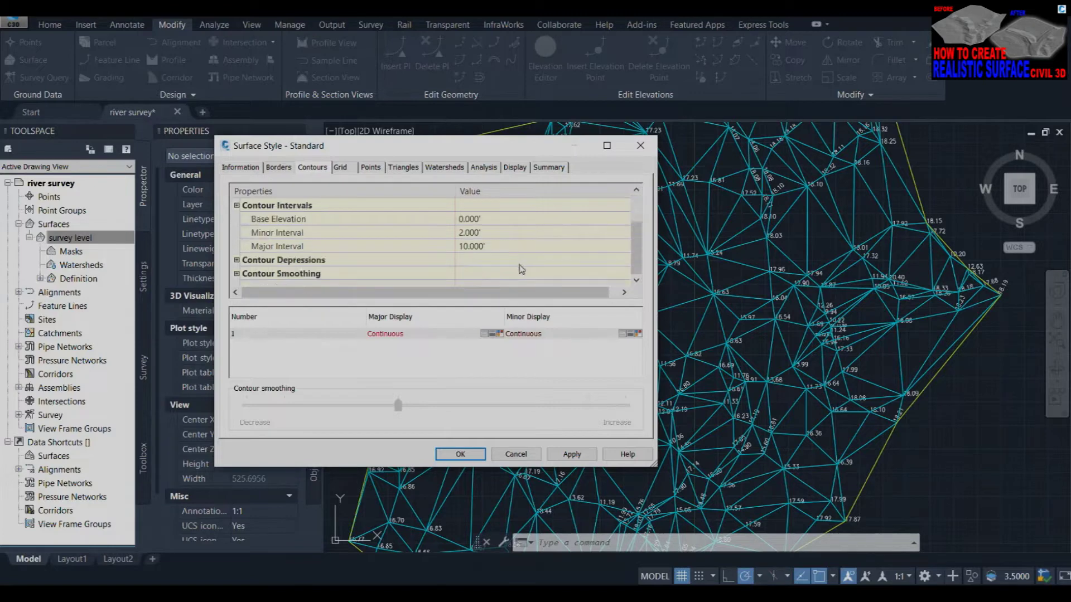
pyautogui.click(501, 232)
pyautogui.write('0.1')
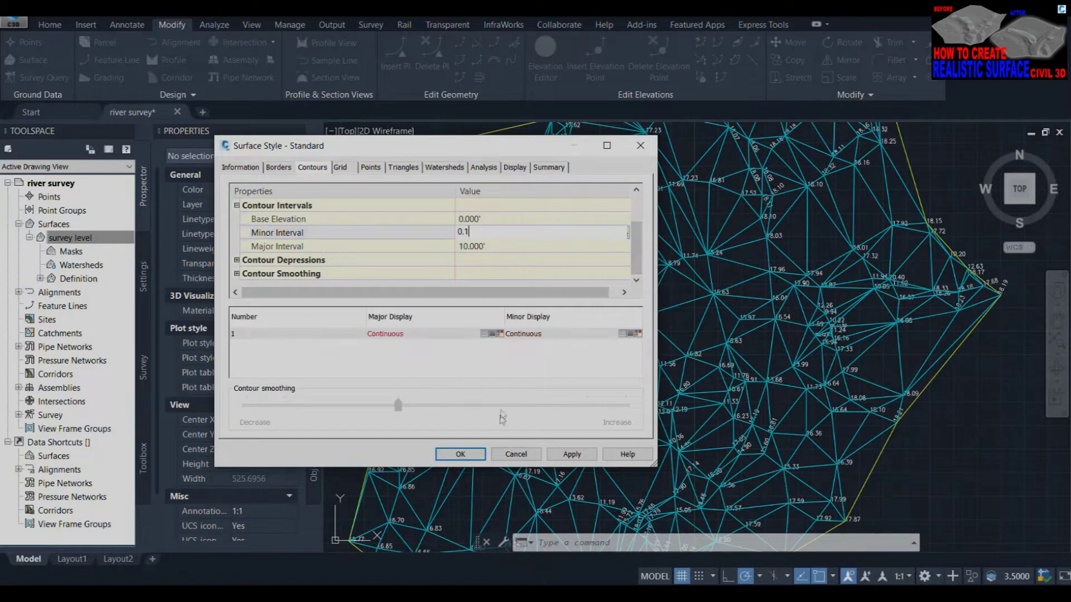
pyautogui.click(514, 246)
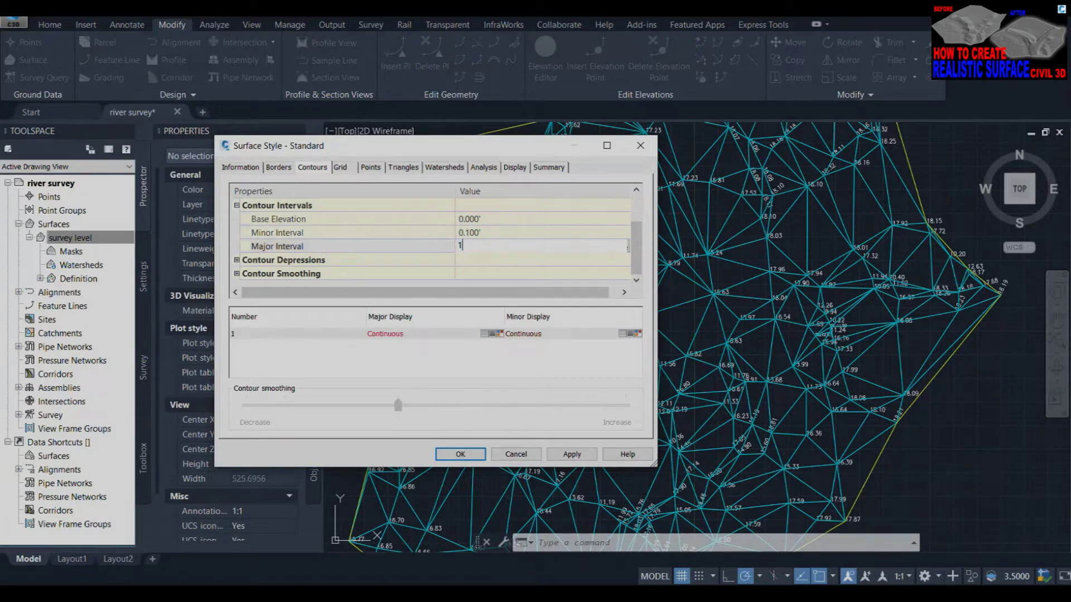
pyautogui.press('Return')
pyautogui.click(571, 454)
pyautogui.click(461, 454)
# Zoom around the contours and bring up the survey level surface's actions.
pyautogui.scroll(2, 599, 335)
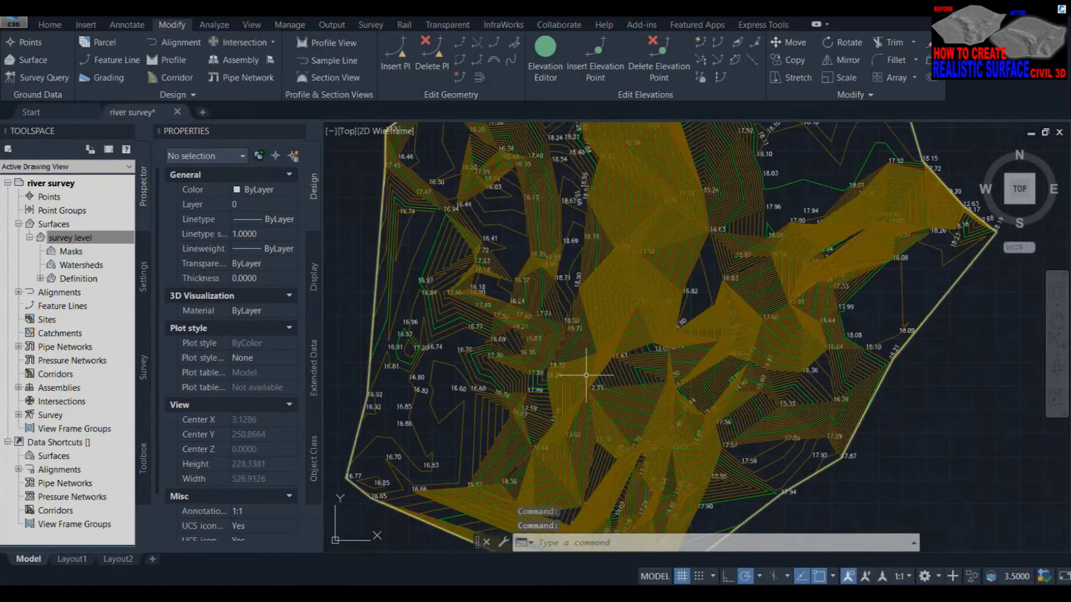
pyautogui.scroll(2, 636, 324)
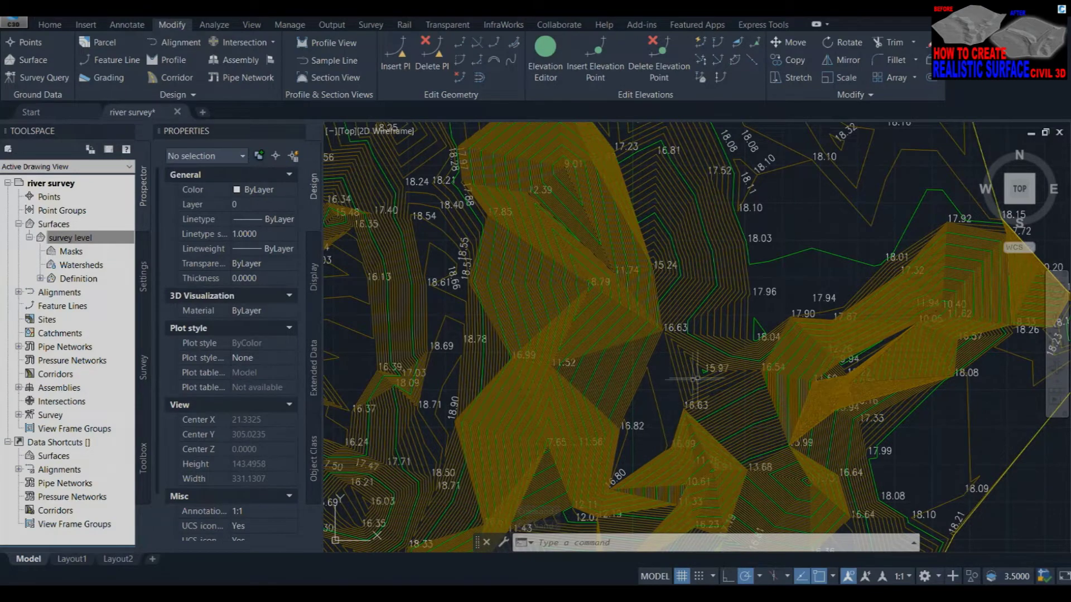
pyautogui.scroll(-2, 645, 423)
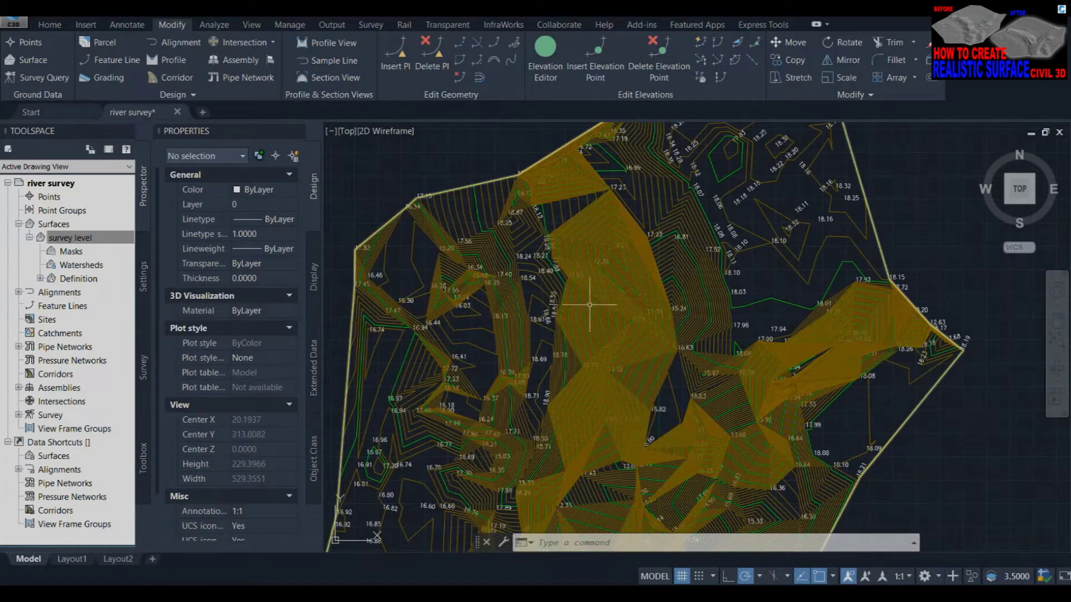
pyautogui.scroll(3, 619, 369)
pyautogui.scroll(-1, 653, 323)
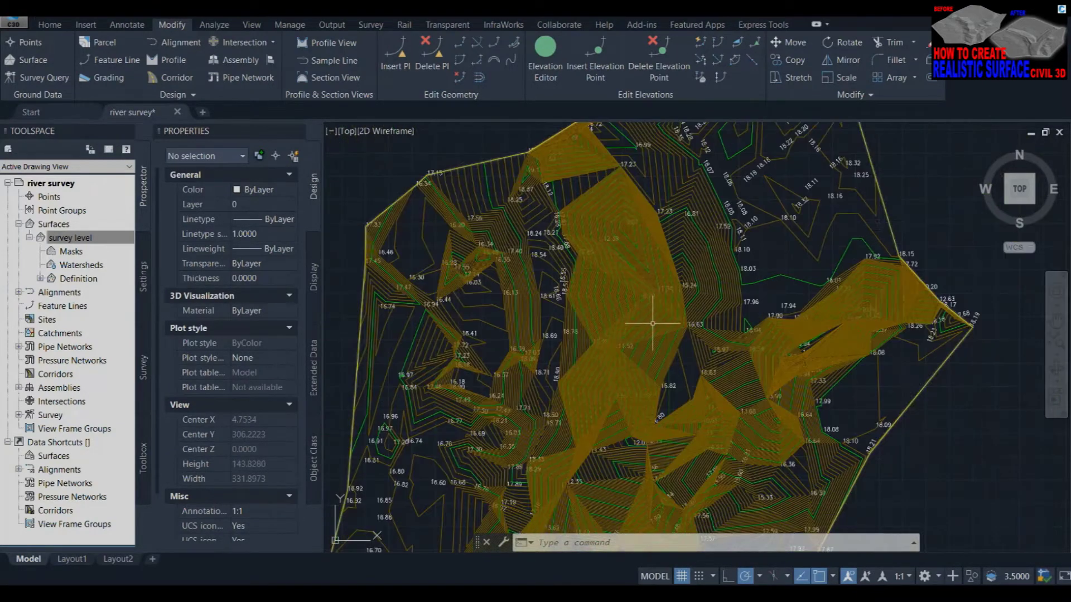
pyautogui.click(883, 195)
pyautogui.rightClick(883, 196)
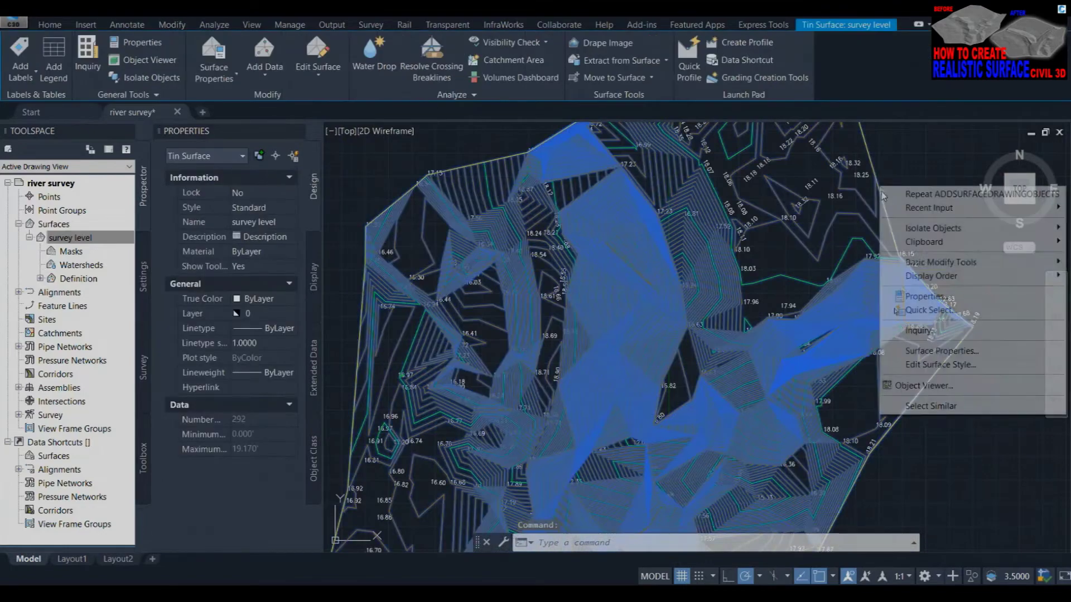
pyautogui.click(923, 388)
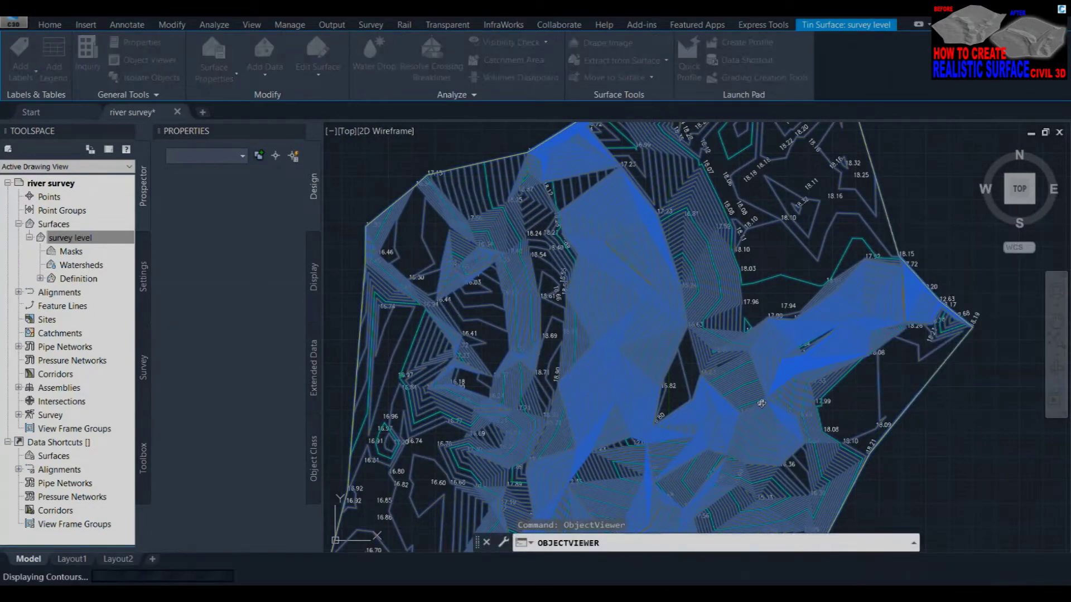
pyautogui.scroll(5, 515, 371)
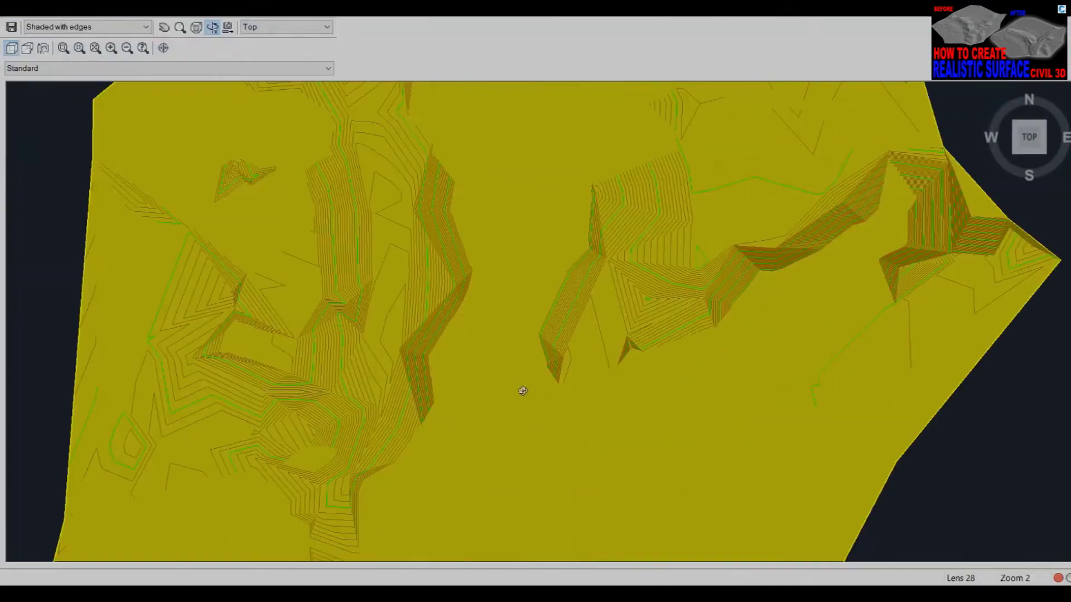
pyautogui.scroll(-5, 523, 391)
pyautogui.moveTo(566, 251); pyautogui.dragTo(545, 186)
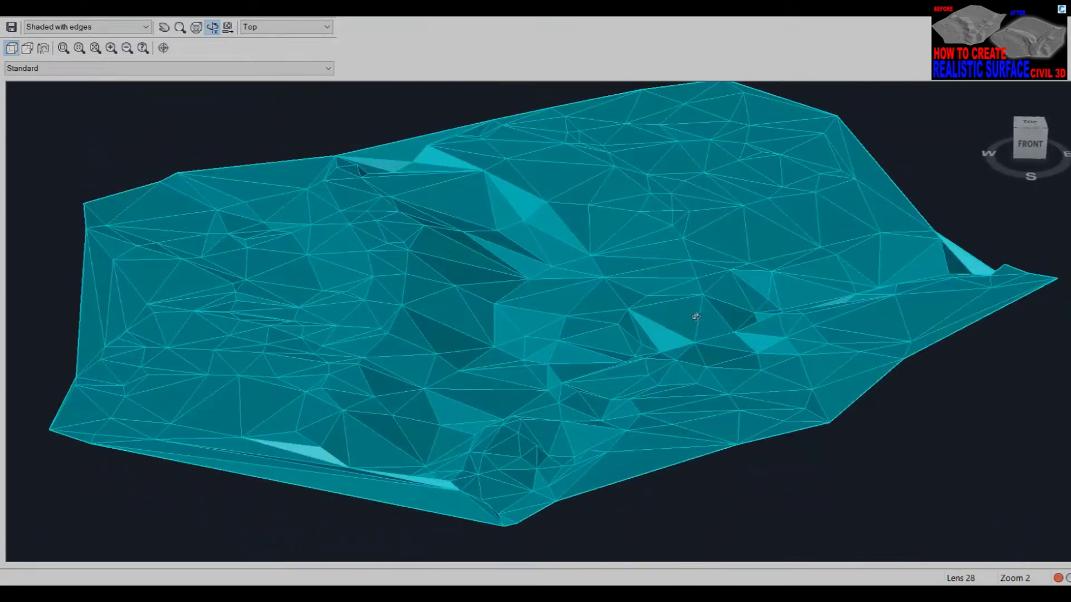
pyautogui.moveTo(714, 349)
pyautogui.mouseDown()
pyautogui.moveTo(704, 329)
pyautogui.moveTo(699, 395)
pyautogui.mouseUp()
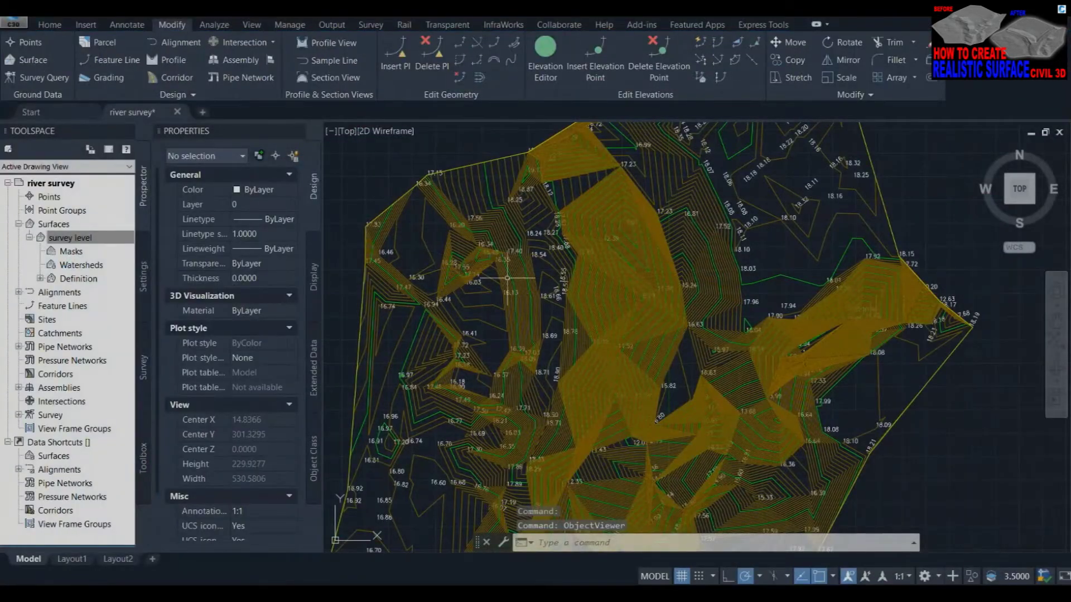
pyautogui.click(103, 240)
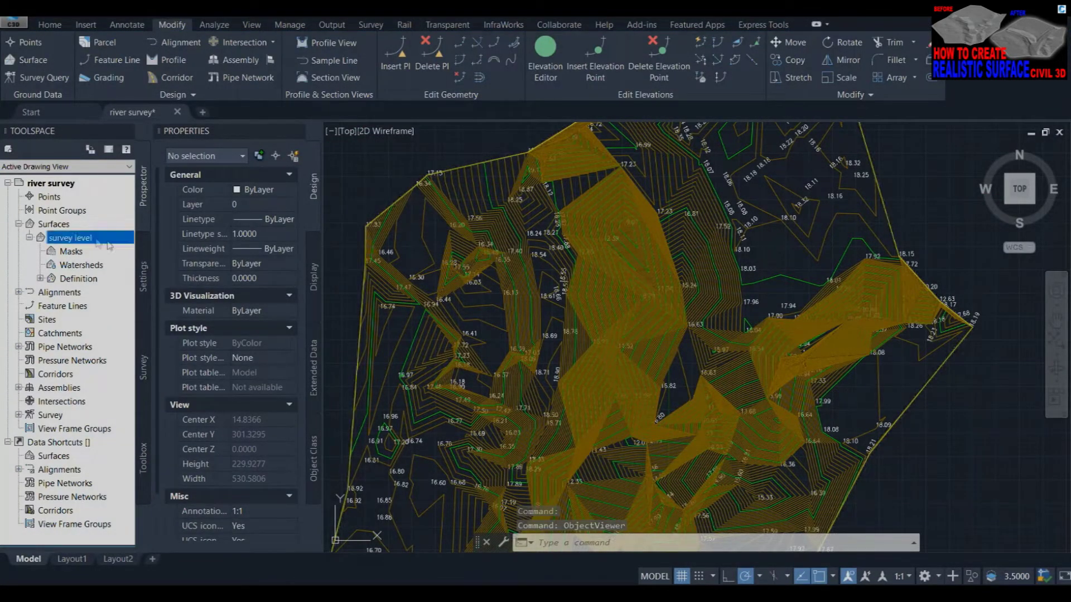
# Re-enable Triangles and switch off the contours in the survey level Standard style.
pyautogui.rightClick(82, 242)
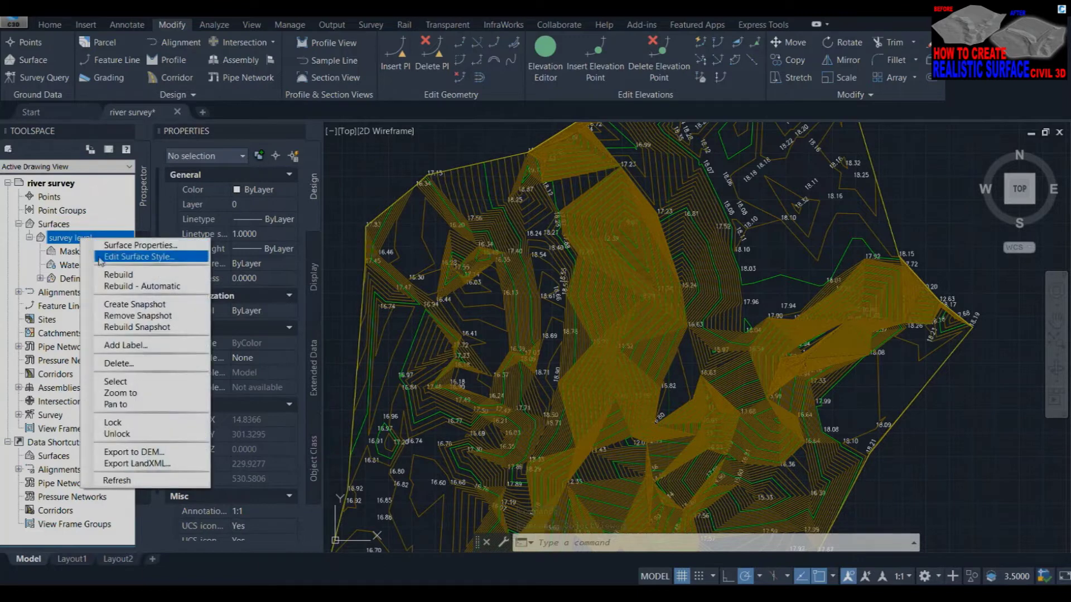
pyautogui.click(102, 257)
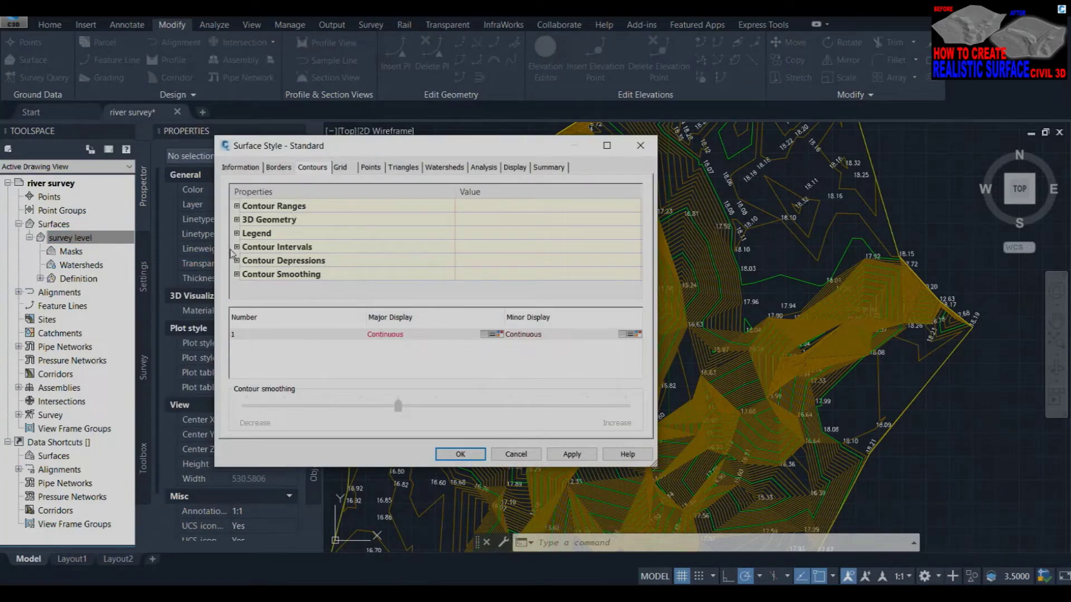
pyautogui.click(524, 168)
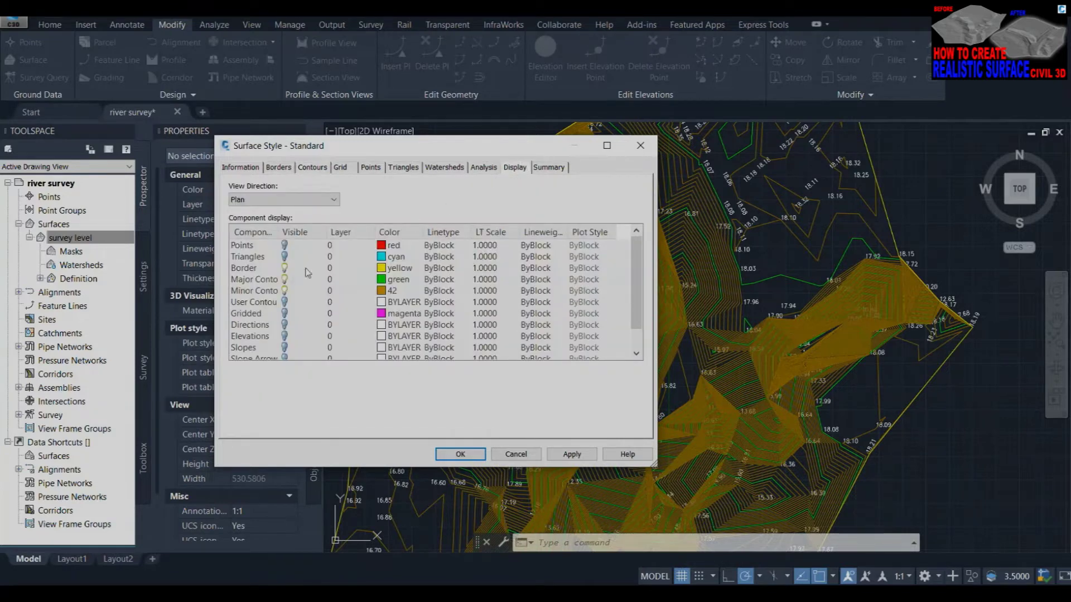
pyautogui.click(285, 288)
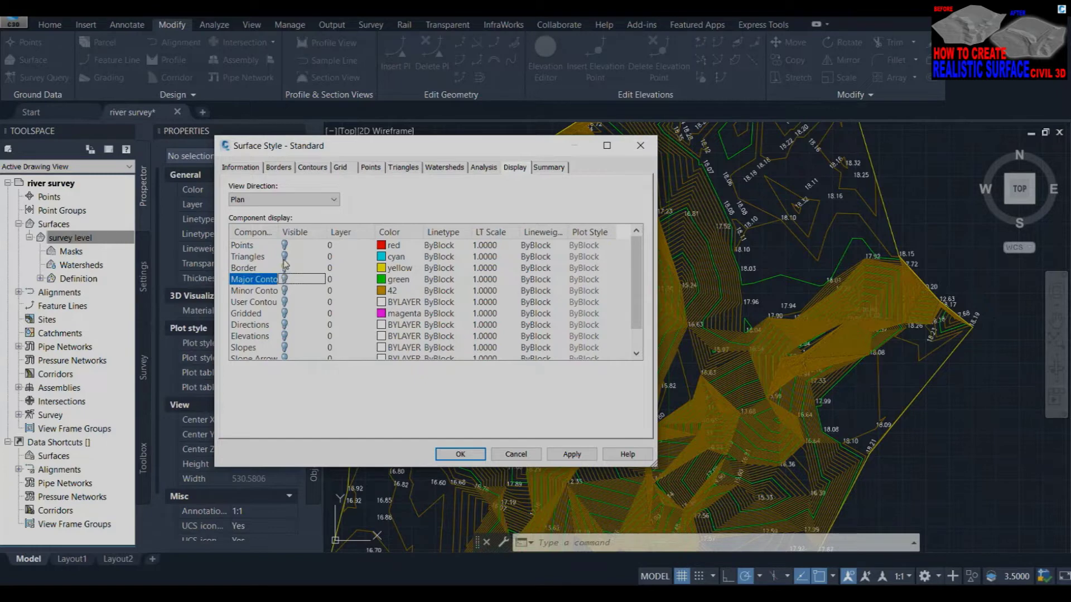
pyautogui.click(285, 258)
pyautogui.click(572, 454)
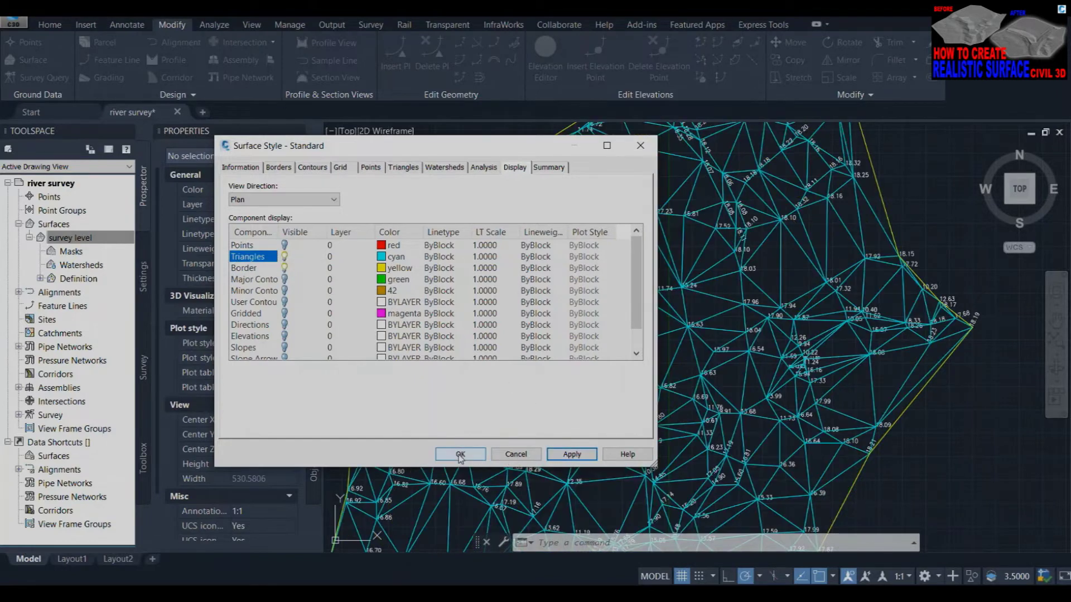
pyautogui.click(460, 454)
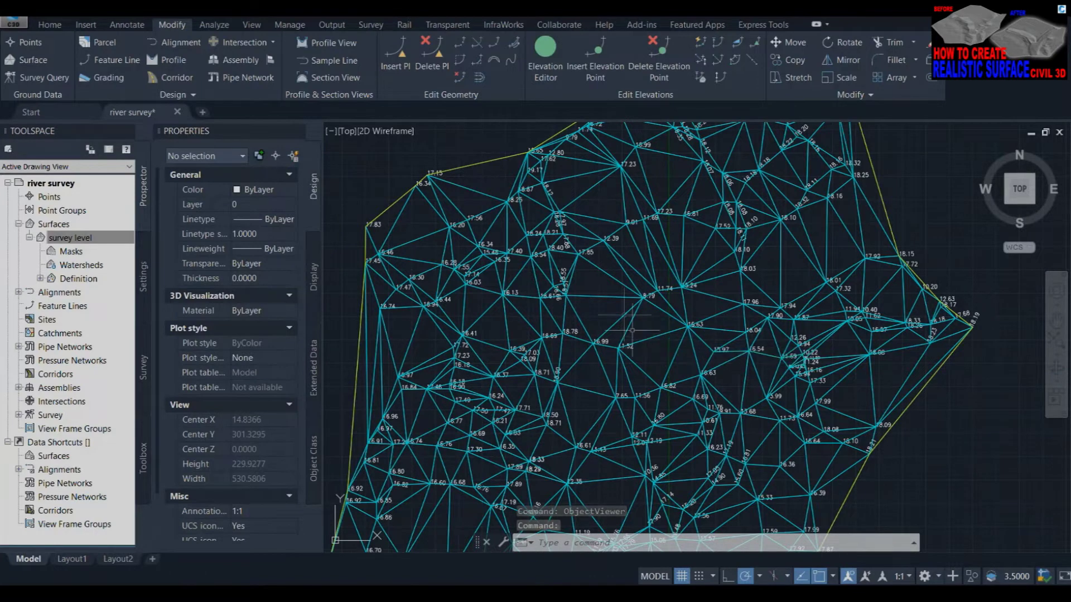
pyautogui.press('Return')
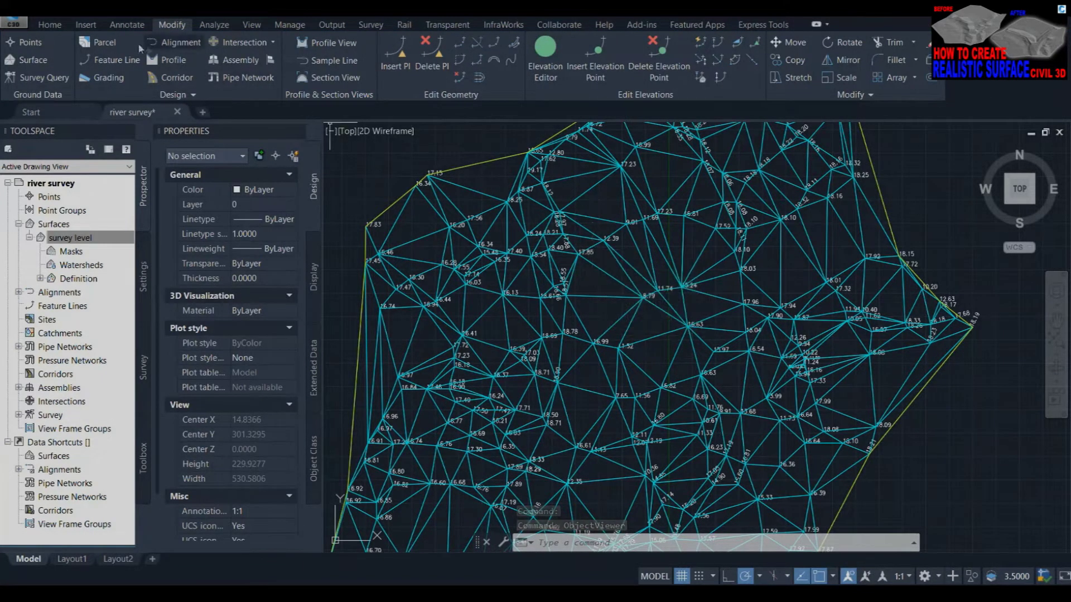
# Turn the CUTTING, ED, JO and NA layers back on in Layer Properties.
pyautogui.click(50, 26)
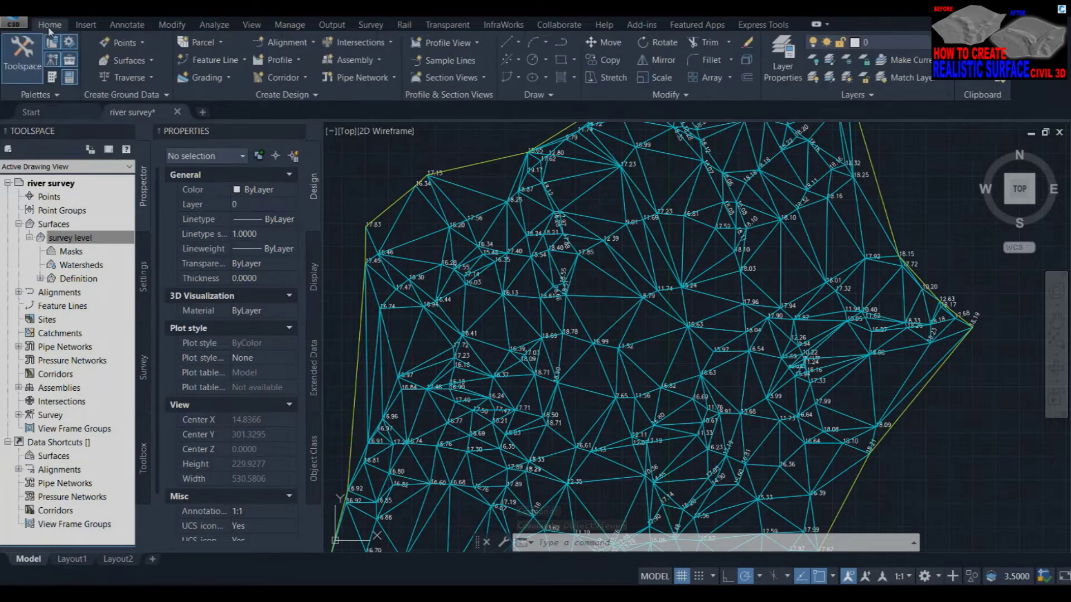
pyautogui.click(790, 49)
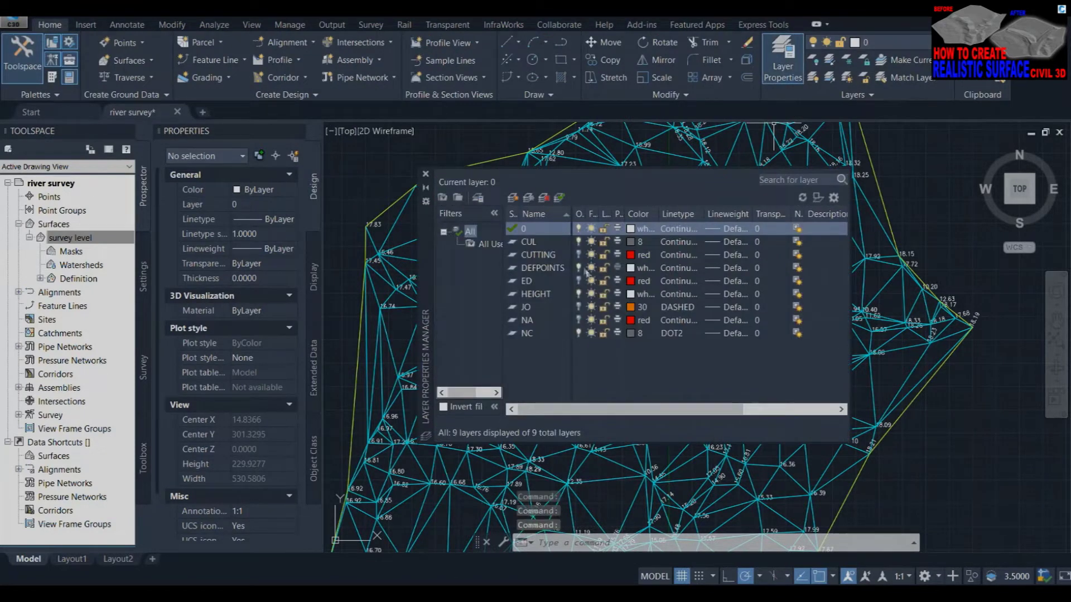
pyautogui.click(579, 256)
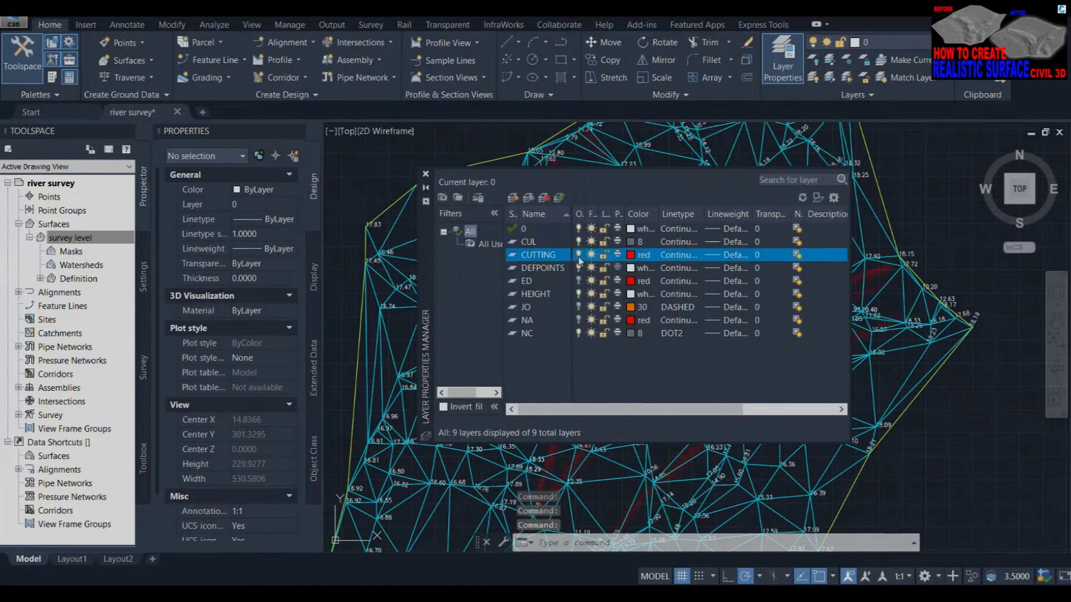
pyautogui.click(580, 285)
pyautogui.click(584, 307)
pyautogui.click(587, 322)
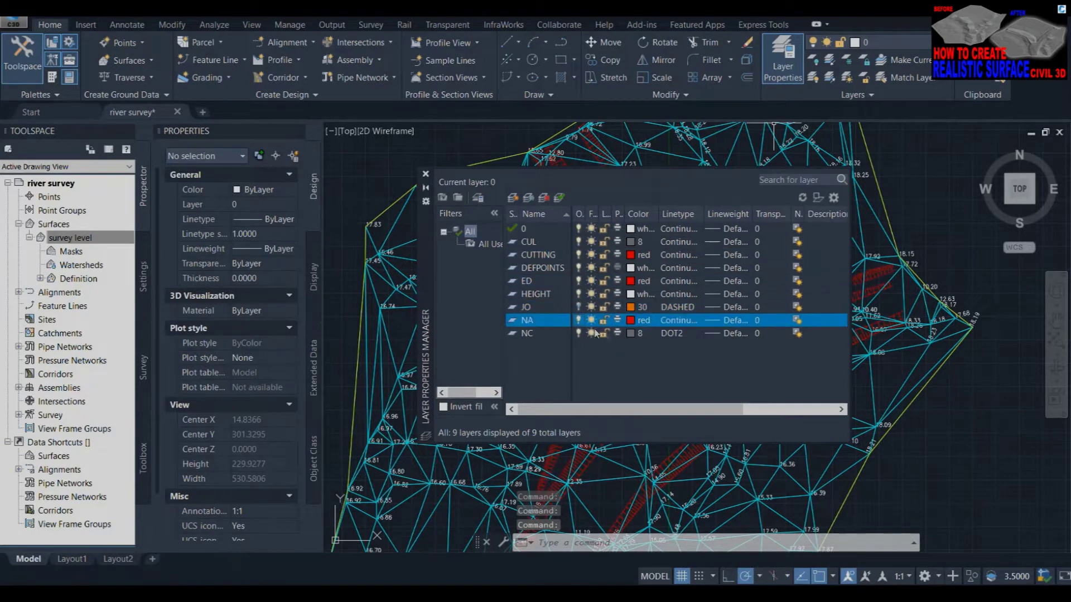
pyautogui.click(958, 425)
pyautogui.press('Escape')
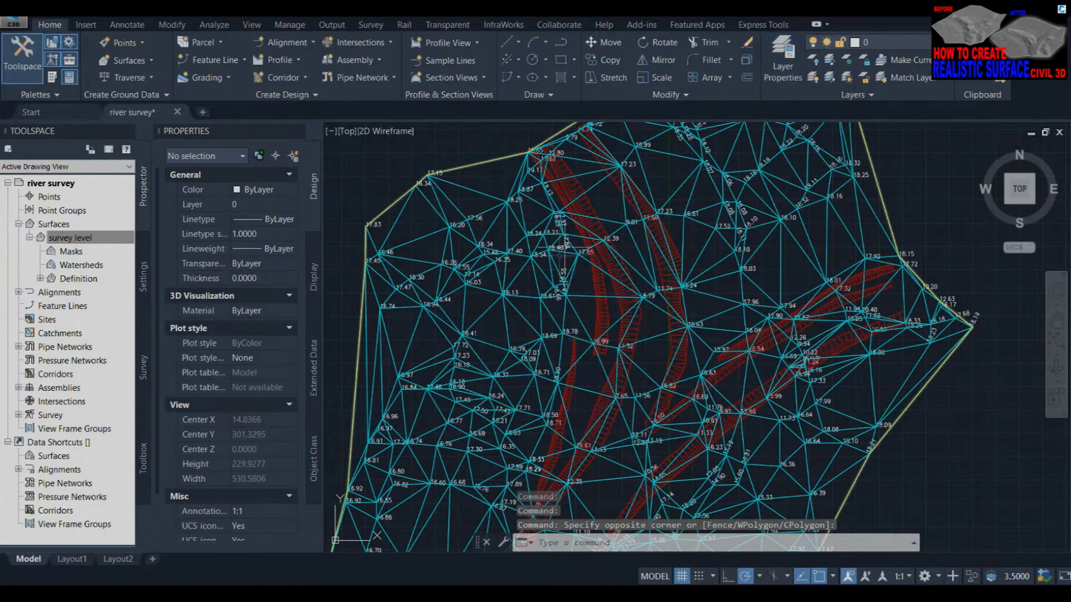
# Zoom onto the hatched band near elevations 17.62 and 17.23, then select the survey level surface.
pyautogui.scroll(3, 554, 252)
pyautogui.scroll(2, 719, 245)
pyautogui.scroll(-1, 680, 403)
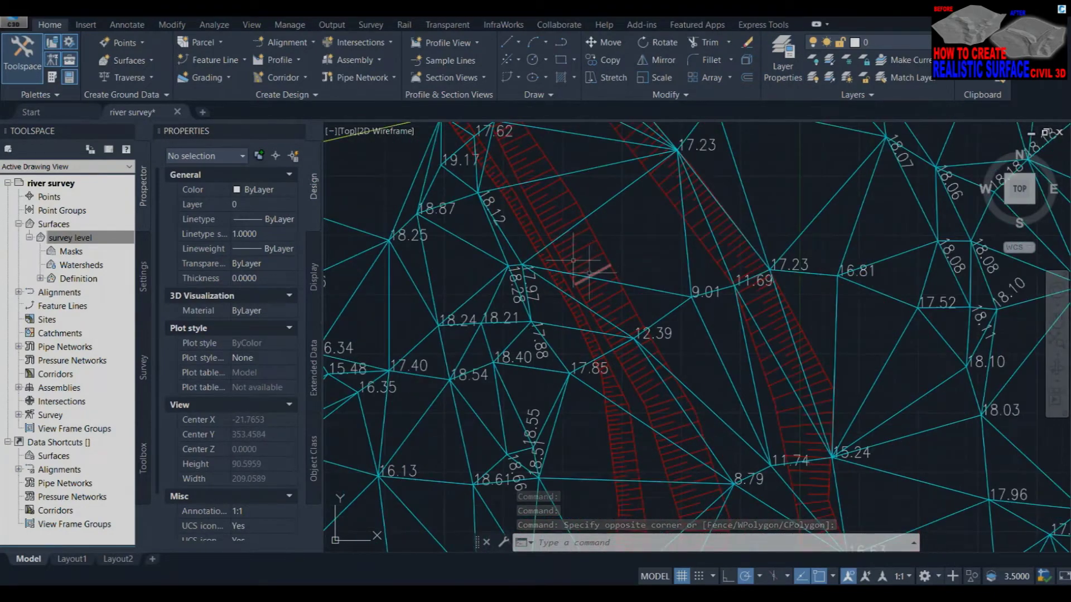
pyautogui.scroll(-1, 576, 267)
pyautogui.scroll(3, 549, 214)
pyautogui.scroll(-3, 585, 256)
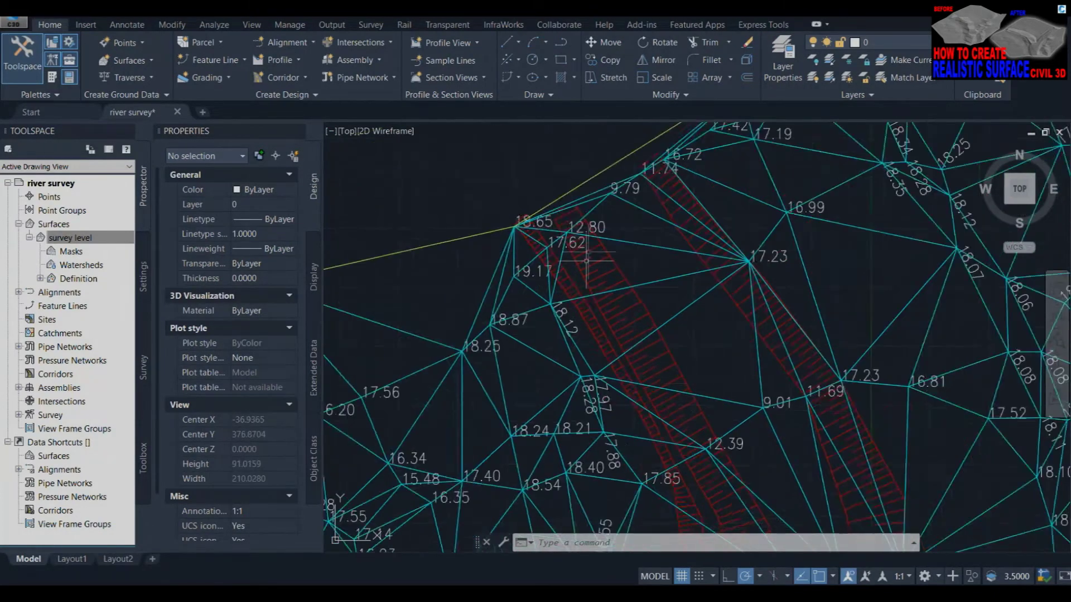
pyautogui.scroll(3, 586, 254)
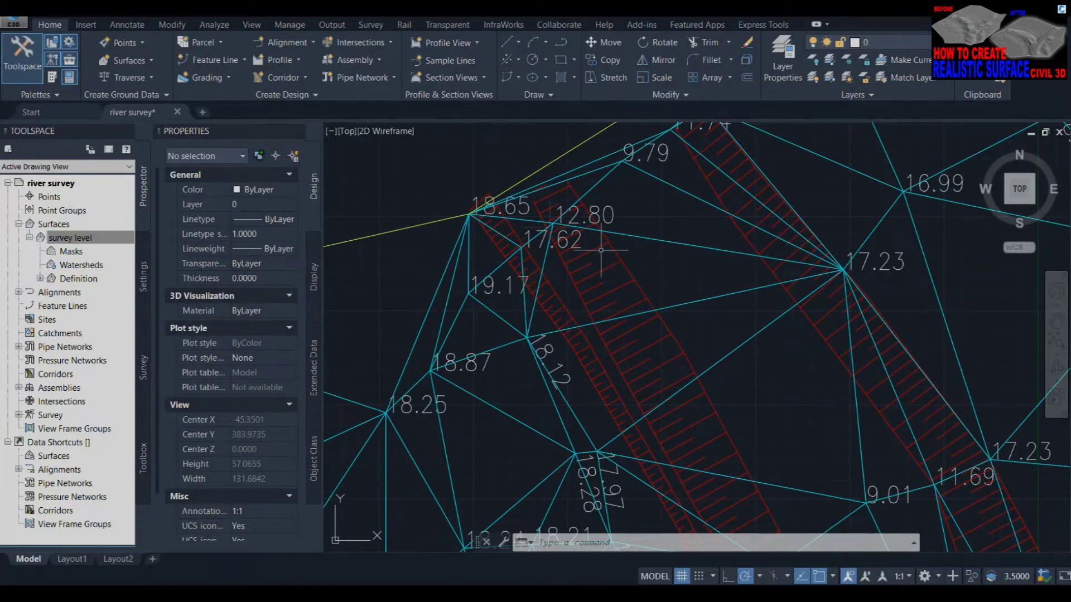
pyautogui.scroll(-3, 558, 304)
pyautogui.scroll(2, 653, 379)
pyautogui.scroll(1, 633, 382)
pyautogui.scroll(-3, 590, 235)
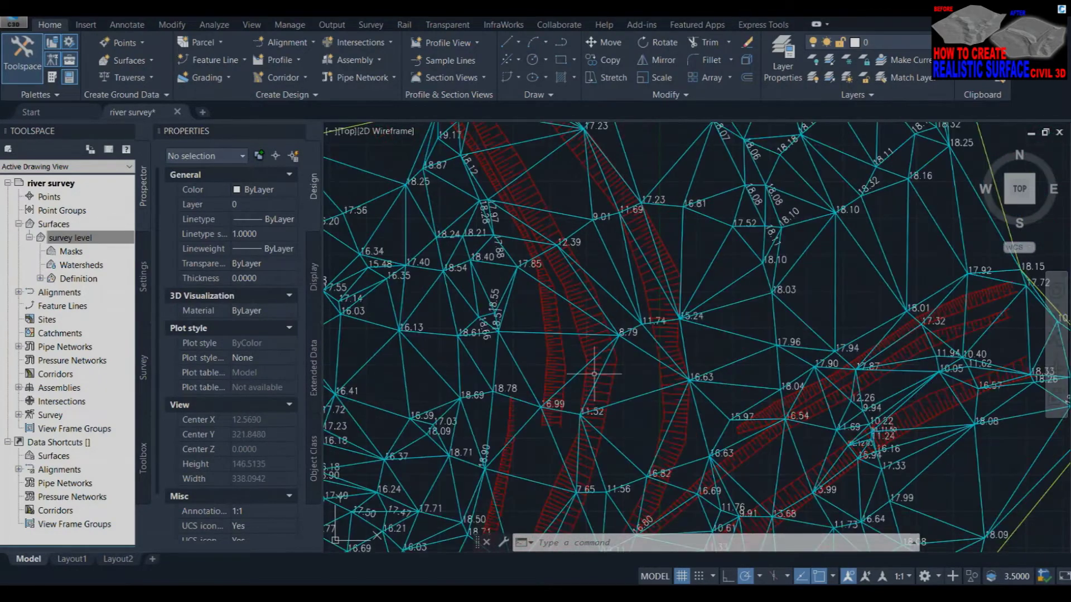
pyautogui.scroll(3, 594, 374)
pyautogui.scroll(-3, 534, 234)
pyautogui.scroll(2, 594, 331)
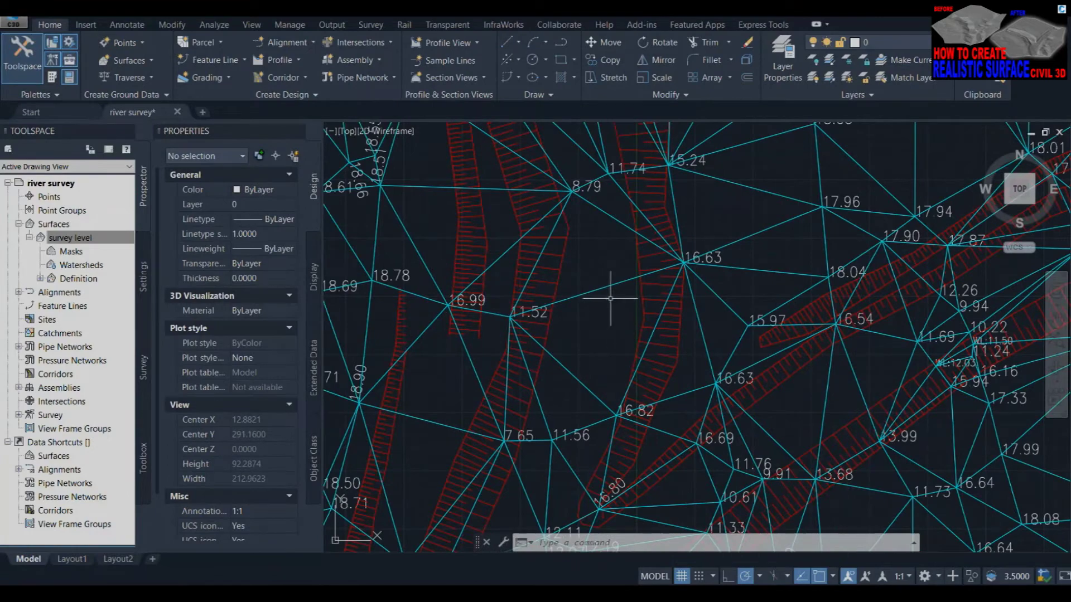
pyautogui.moveTo(617, 316)
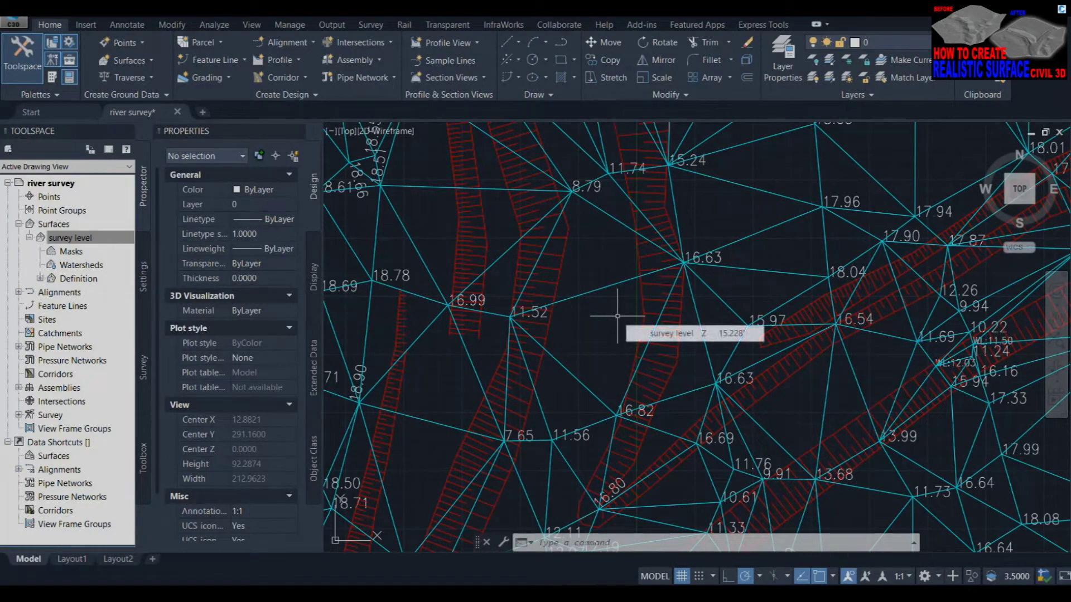
pyautogui.scroll(-3, 642, 402)
pyautogui.scroll(-3, 629, 342)
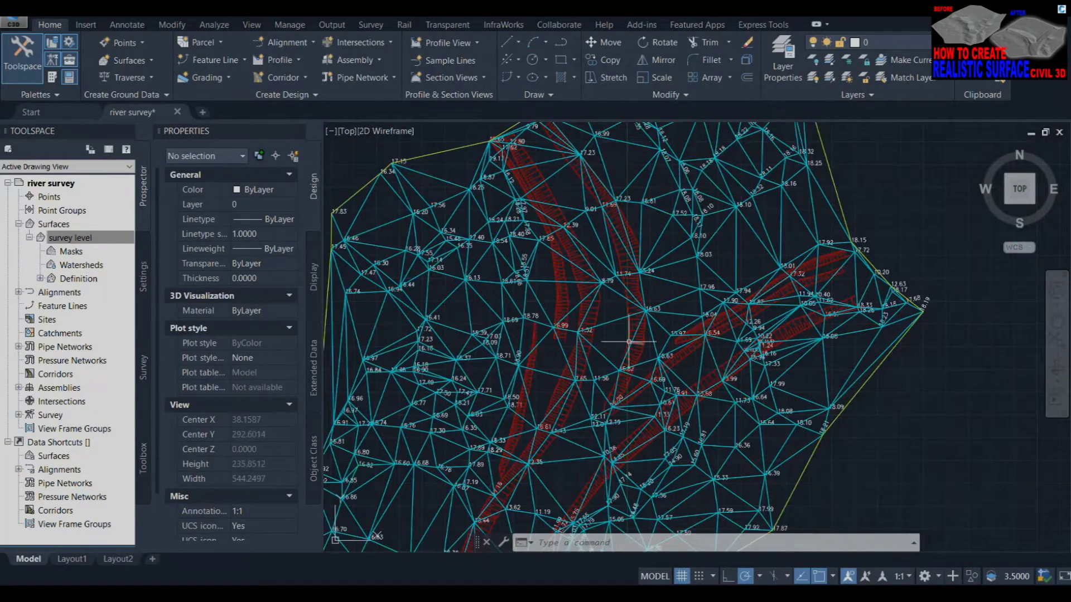
pyautogui.scroll(3, 564, 185)
pyautogui.scroll(-2, 642, 334)
pyautogui.scroll(5, 558, 220)
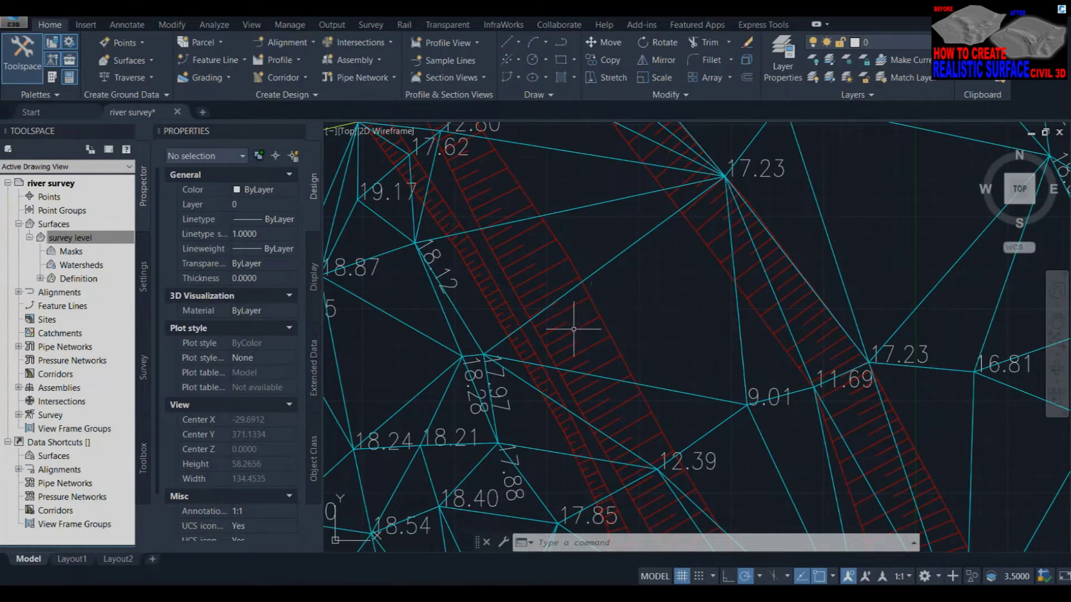
pyautogui.scroll(-3, 572, 304)
pyautogui.scroll(3, 555, 268)
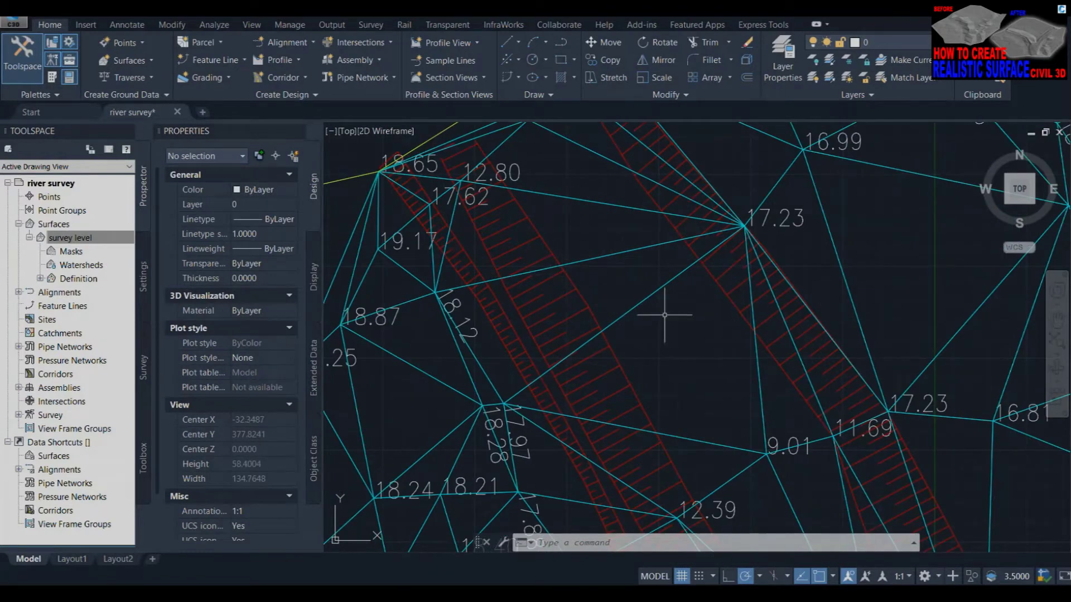
pyautogui.click(634, 309)
pyautogui.click(616, 293)
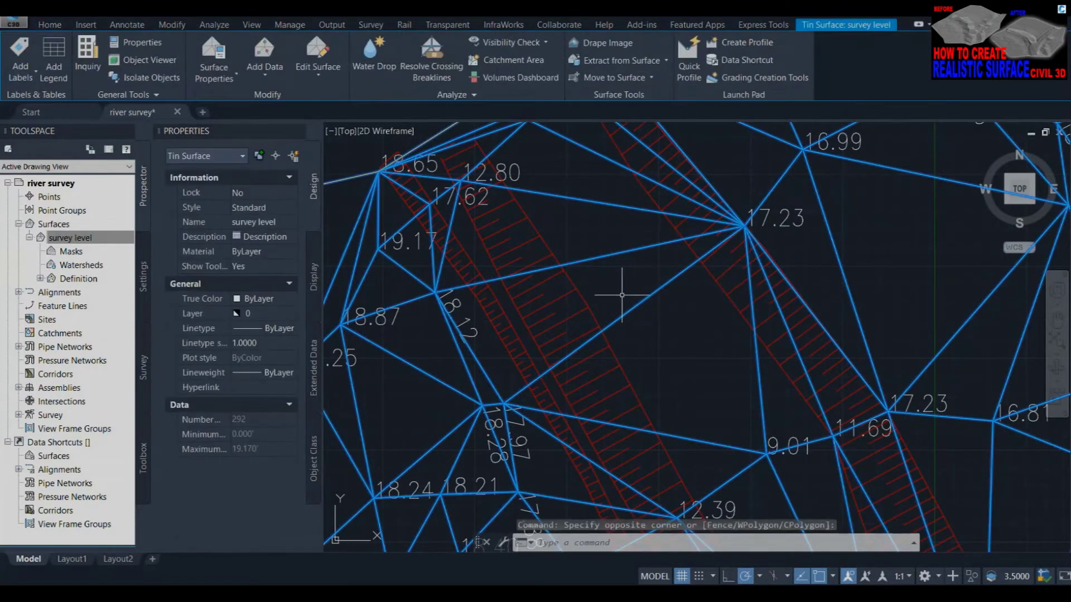
# Frame point 17.13 in the hatched band and show the survey level Edit Surface options.
pyautogui.click(319, 81)
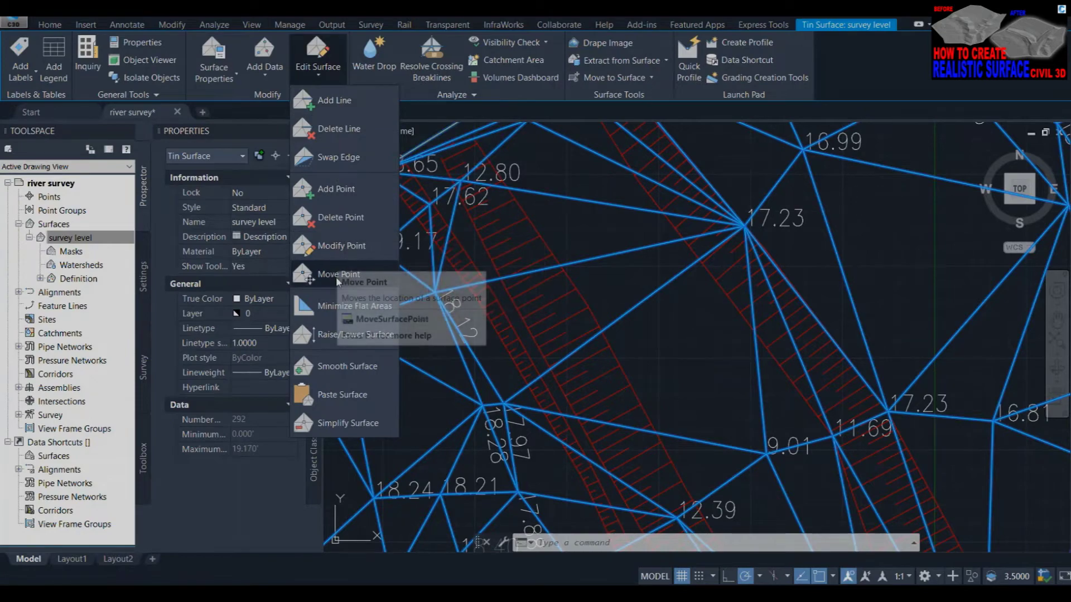
pyautogui.click(704, 293)
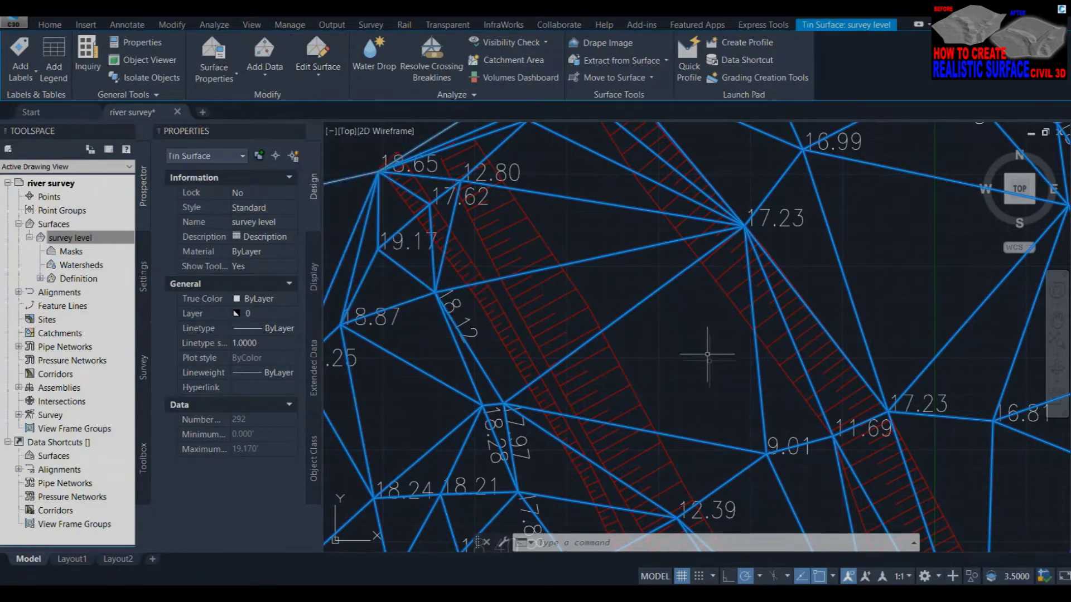
pyautogui.scroll(-3, 642, 234)
pyautogui.scroll(-3, 642, 234)
pyautogui.scroll(2, 651, 505)
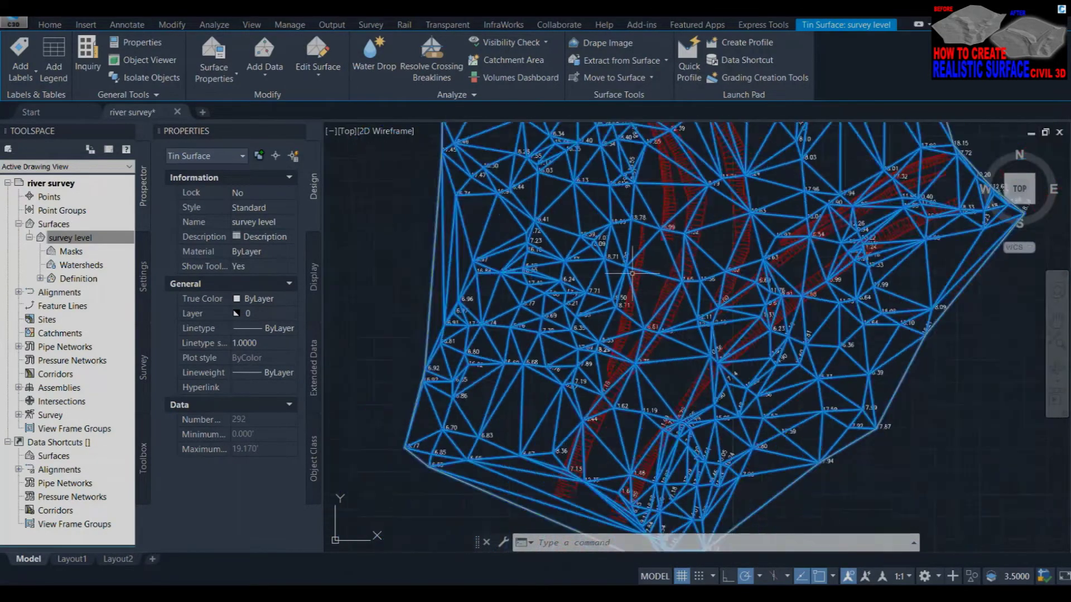
pyautogui.scroll(-2, 667, 326)
pyautogui.scroll(-2, 667, 326)
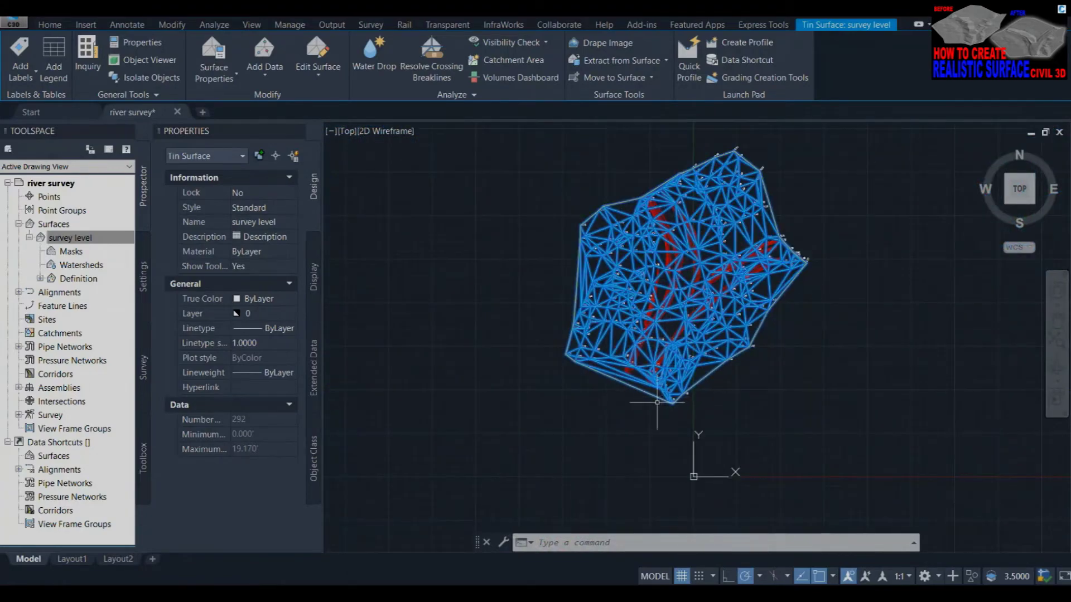
pyautogui.scroll(3, 657, 402)
pyautogui.scroll(3, 581, 430)
pyautogui.scroll(2, 552, 364)
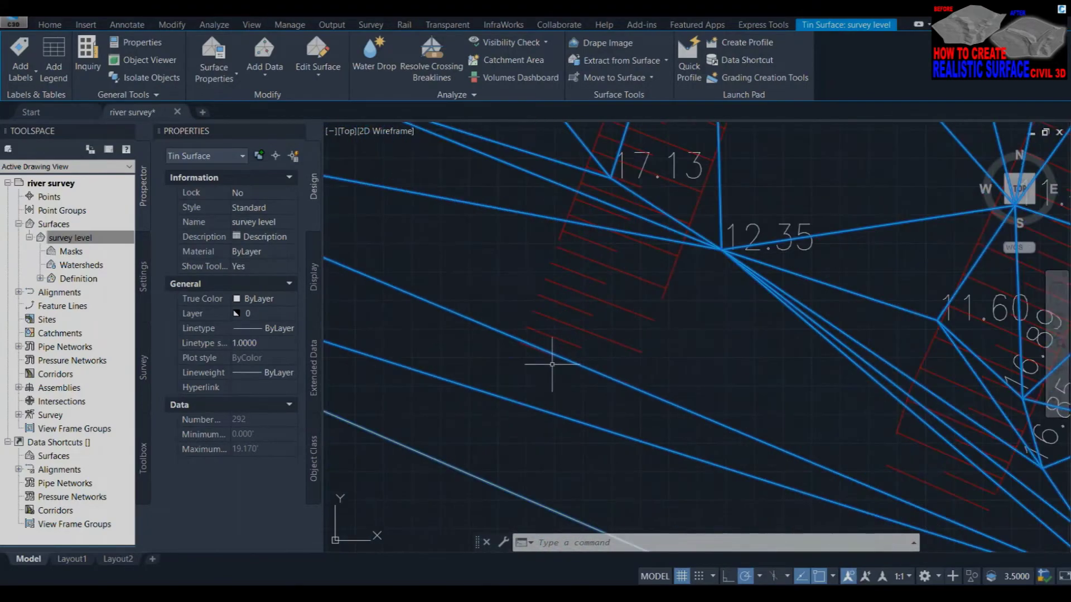
pyautogui.scroll(-2, 552, 364)
pyautogui.scroll(2, 677, 266)
pyautogui.scroll(-3, 527, 355)
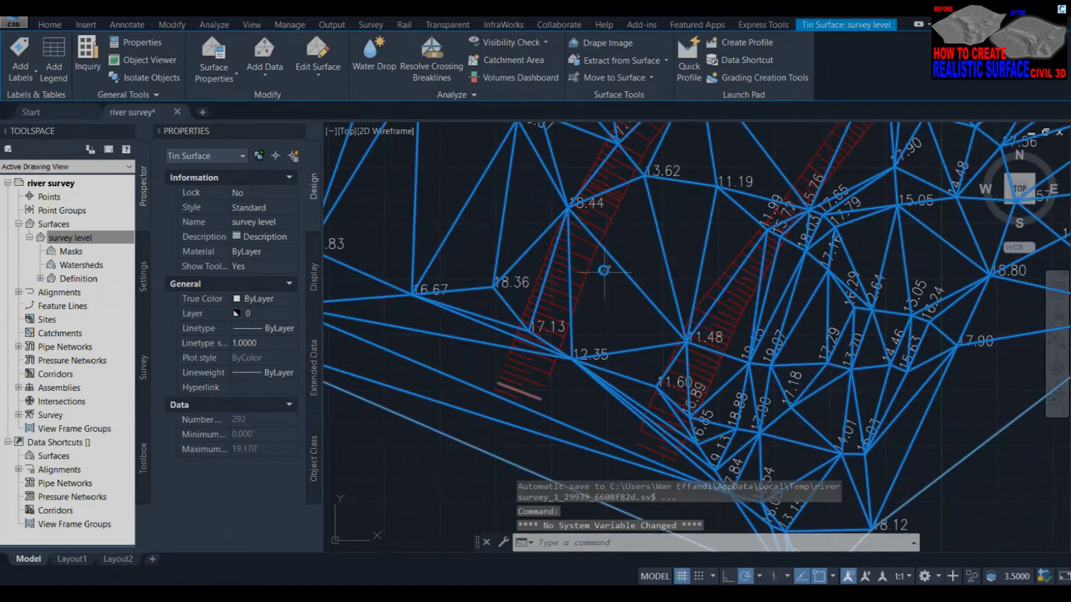
pyautogui.scroll(2, 602, 301)
pyautogui.scroll(2, 434, 355)
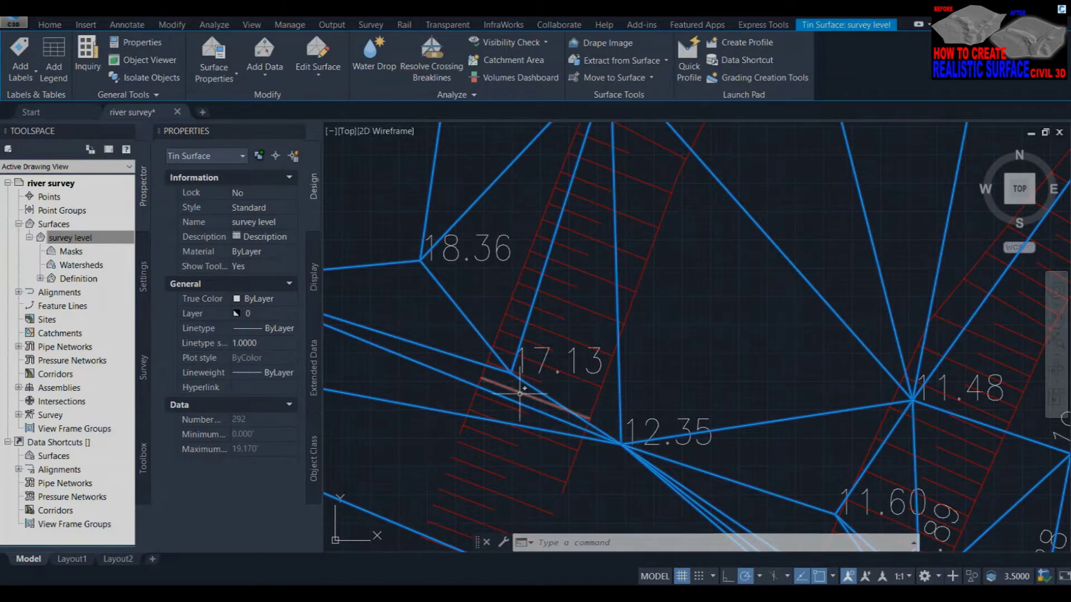
pyautogui.scroll(2, 514, 373)
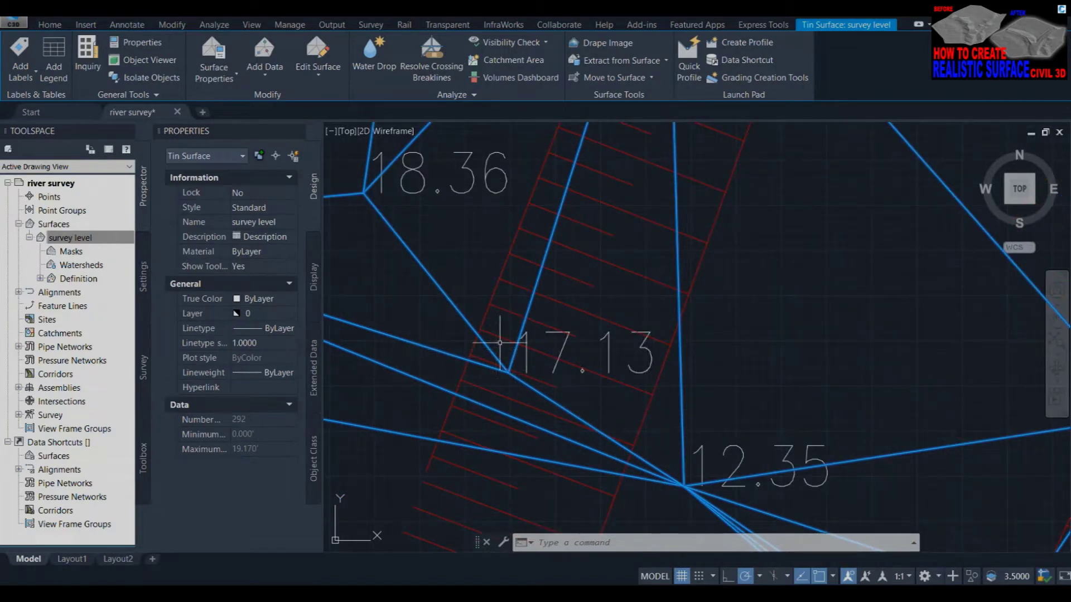
pyautogui.click(326, 68)
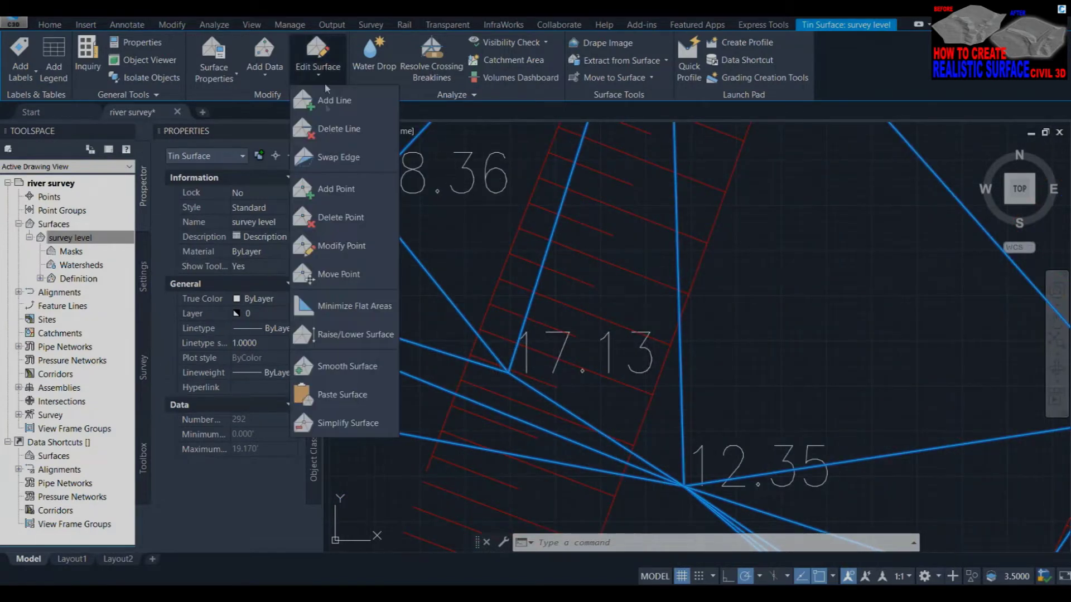
# Move the 17.13 surface point to a new position.
pyautogui.click(332, 273)
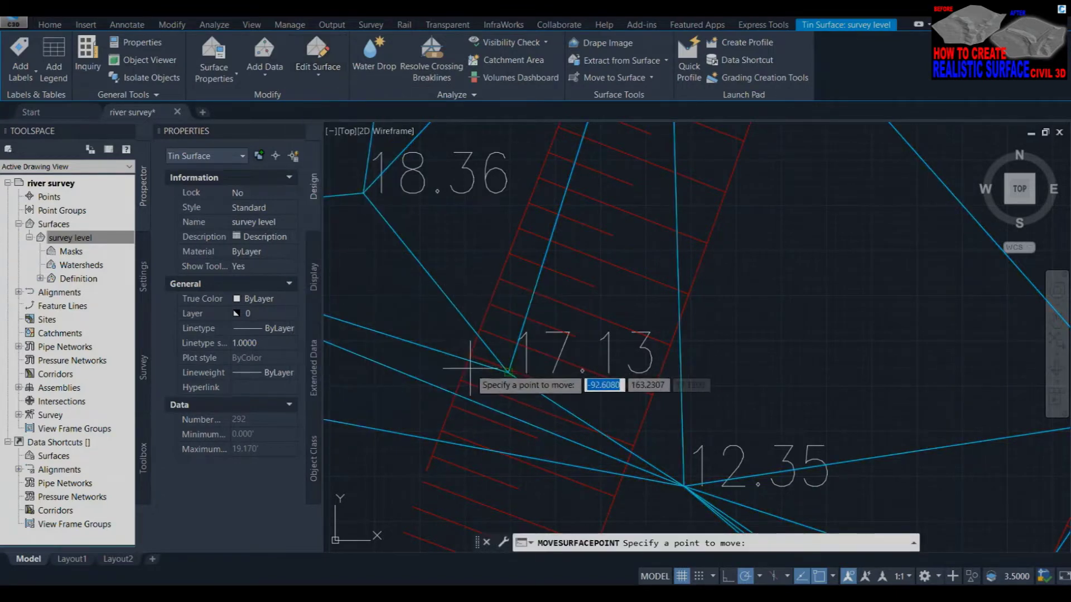
pyautogui.scroll(2, 455, 331)
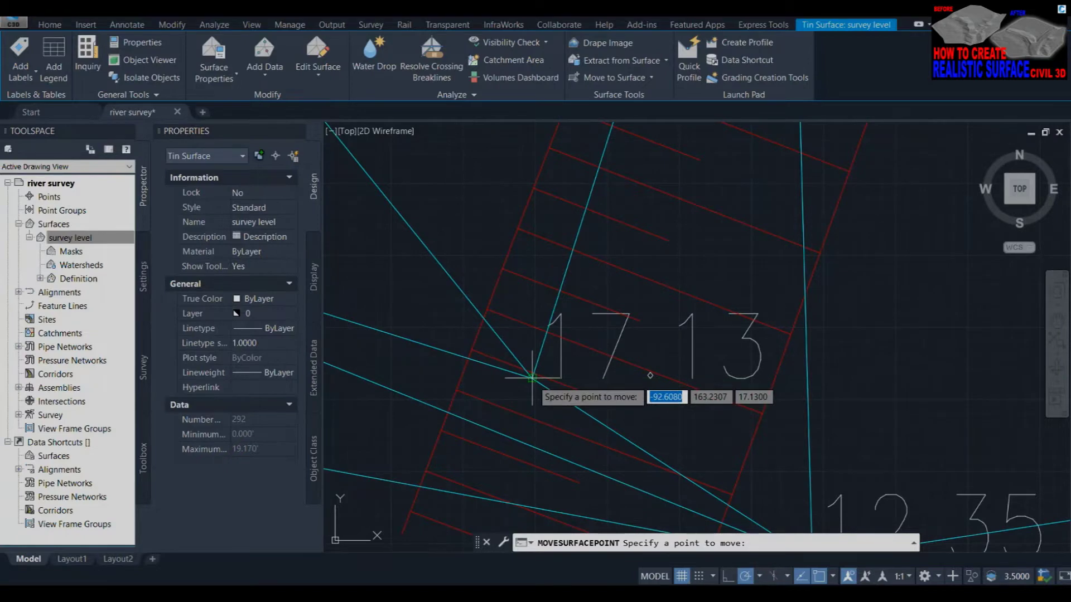
pyautogui.click(472, 350)
pyautogui.scroll(-3, 463, 285)
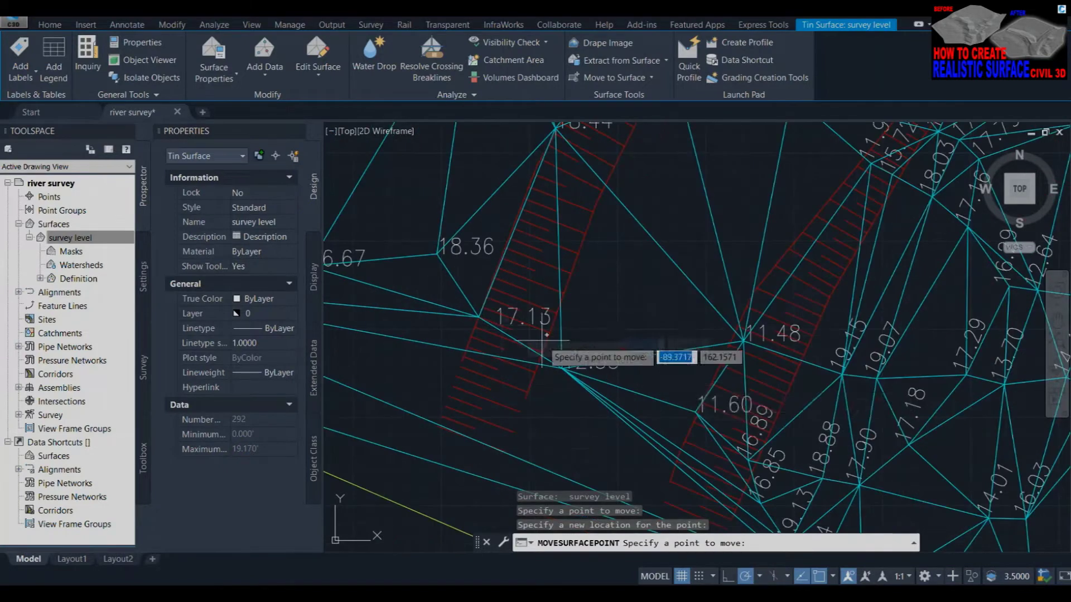
pyautogui.scroll(2, 563, 402)
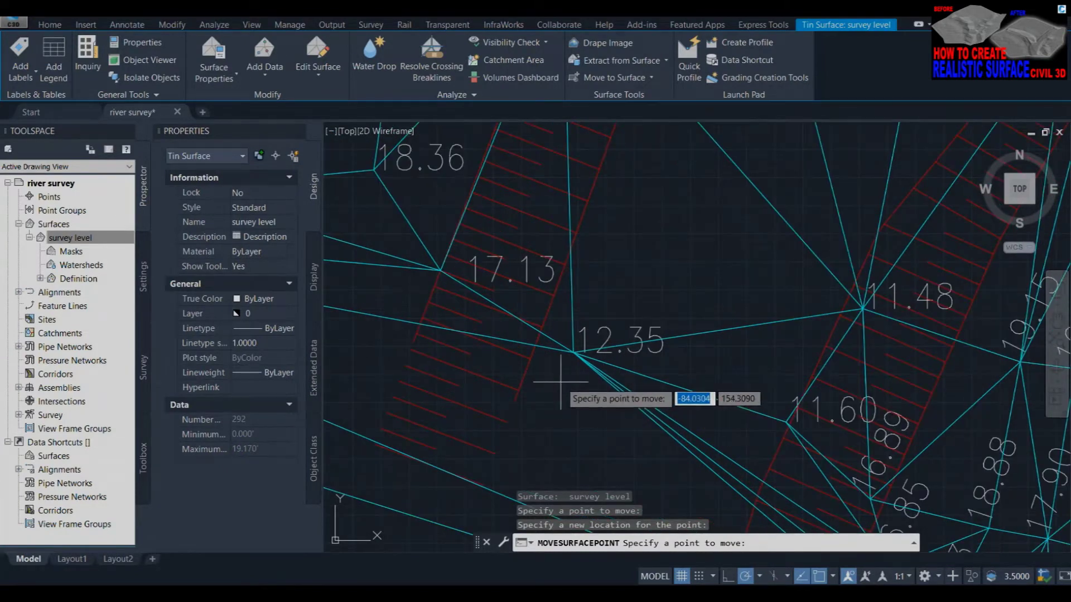
pyautogui.scroll(2, 570, 362)
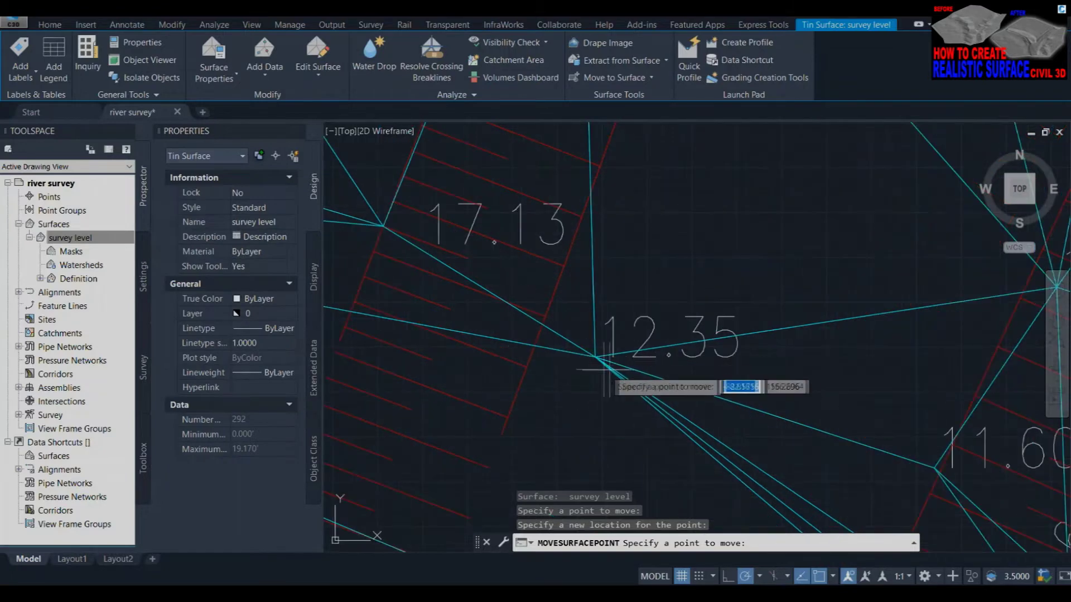
pyautogui.scroll(-2, 610, 399)
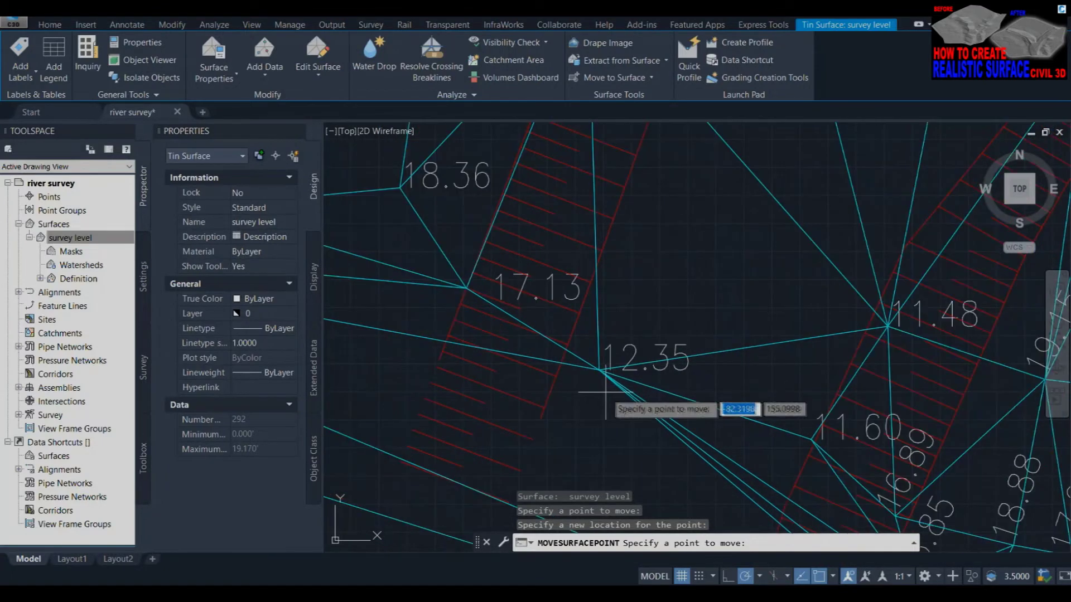
# Add a new point to the survey level surface with elevation 12.35.
pyautogui.click(314, 77)
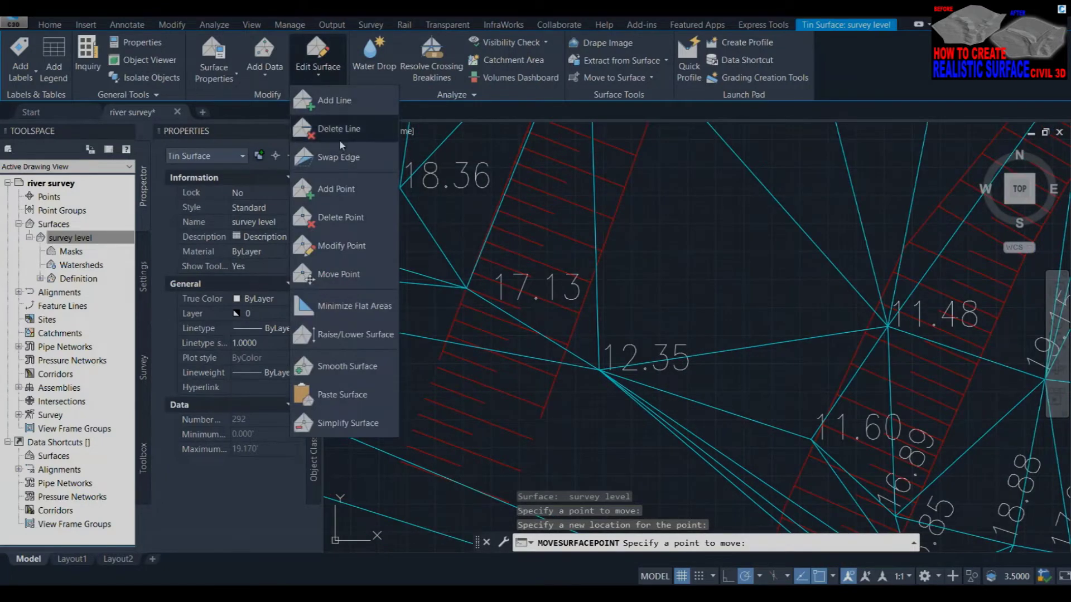
pyautogui.click(343, 192)
pyautogui.scroll(5, 575, 348)
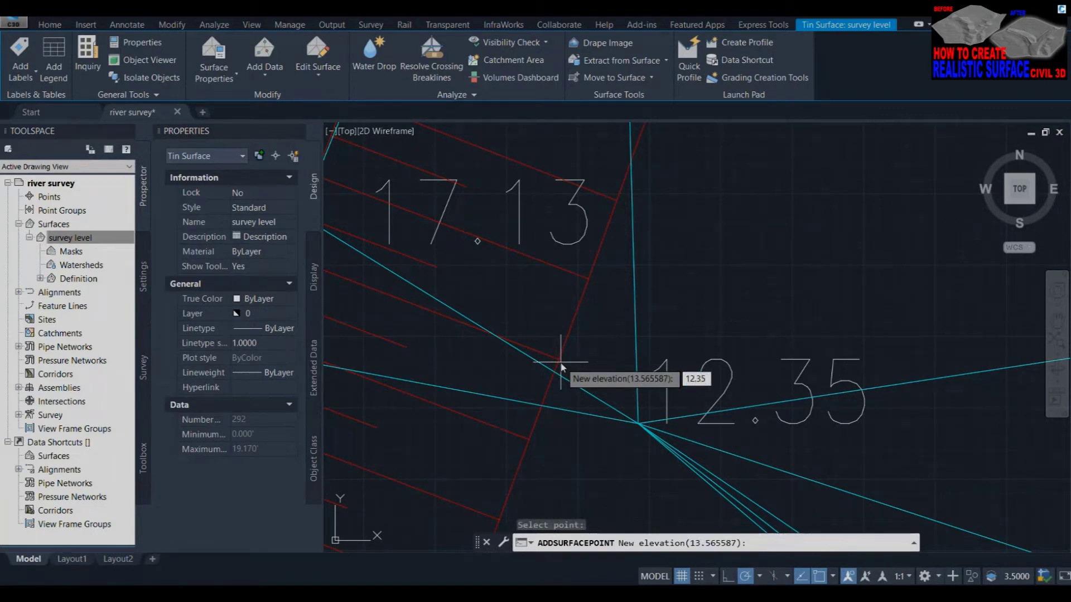
pyautogui.press('Return')
pyautogui.scroll(-8, 559, 359)
pyautogui.scroll(2, 653, 301)
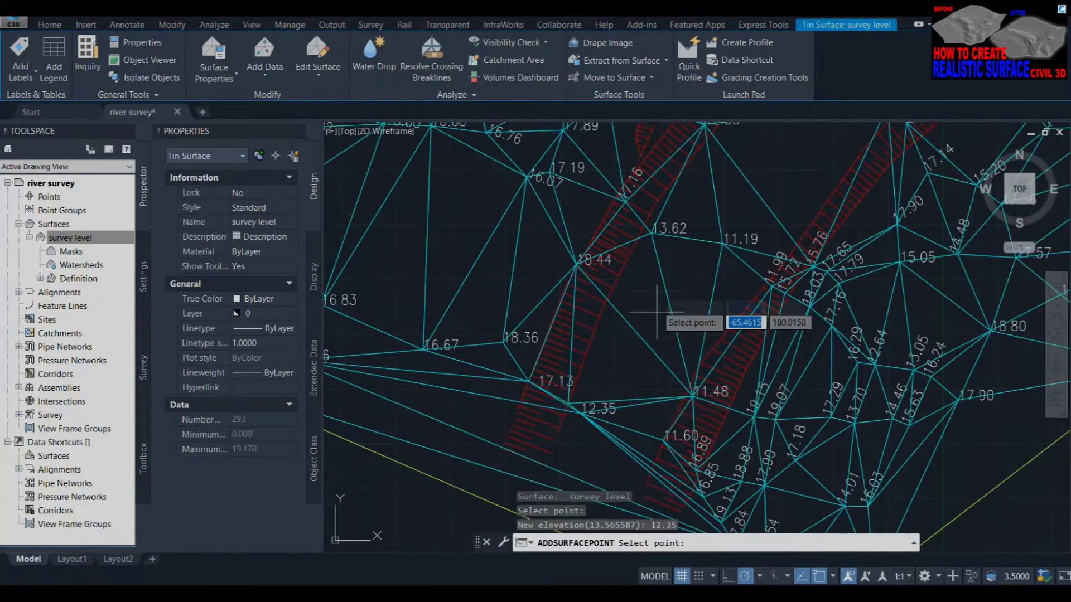
pyautogui.scroll(2, 642, 282)
pyautogui.scroll(2, 653, 222)
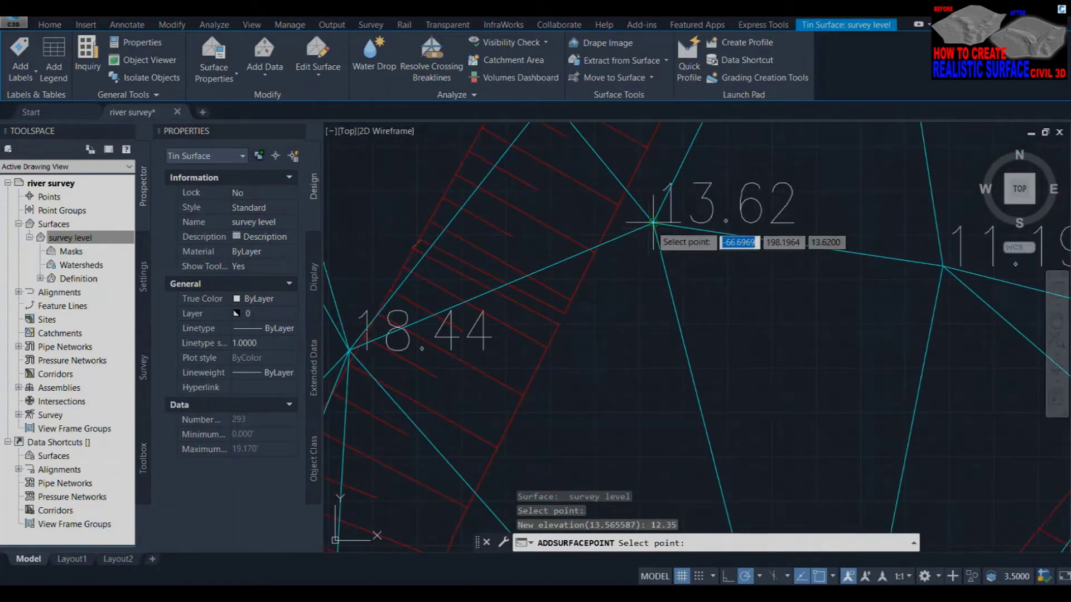
# Move the 13.62 vertex to a new position and pan across the surface.
pyautogui.click(328, 70)
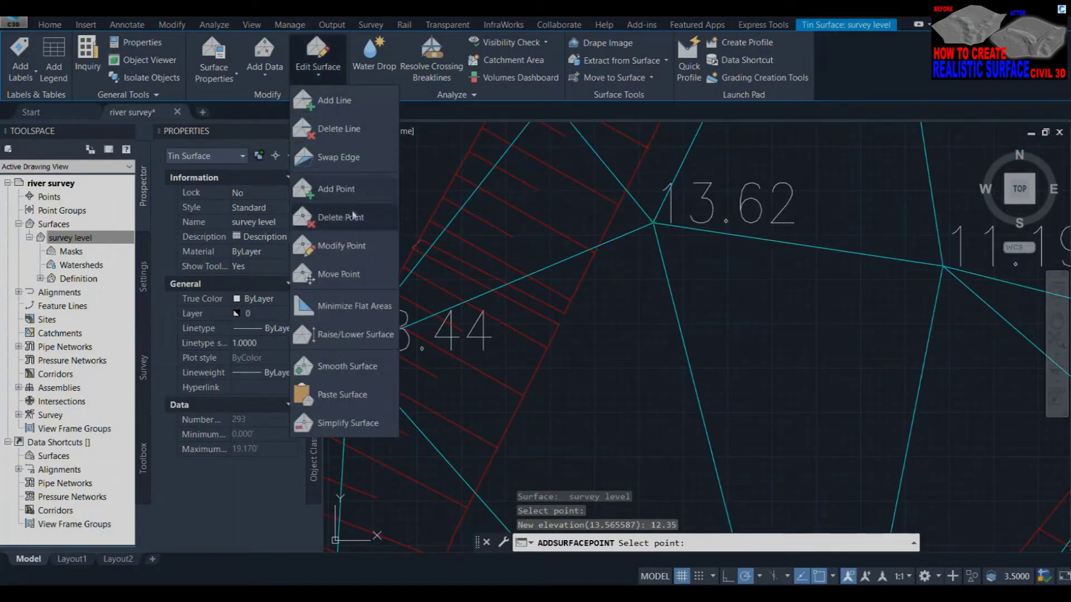
pyautogui.click(342, 273)
pyautogui.click(653, 222)
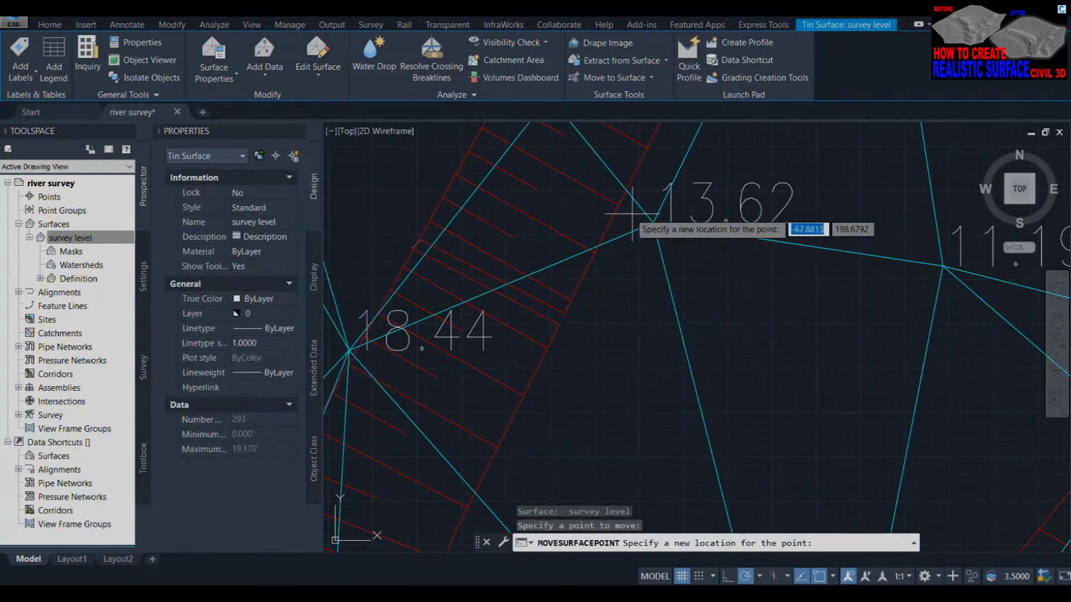
pyautogui.click(619, 204)
pyautogui.scroll(-5, 630, 223)
pyautogui.scroll(3, 584, 314)
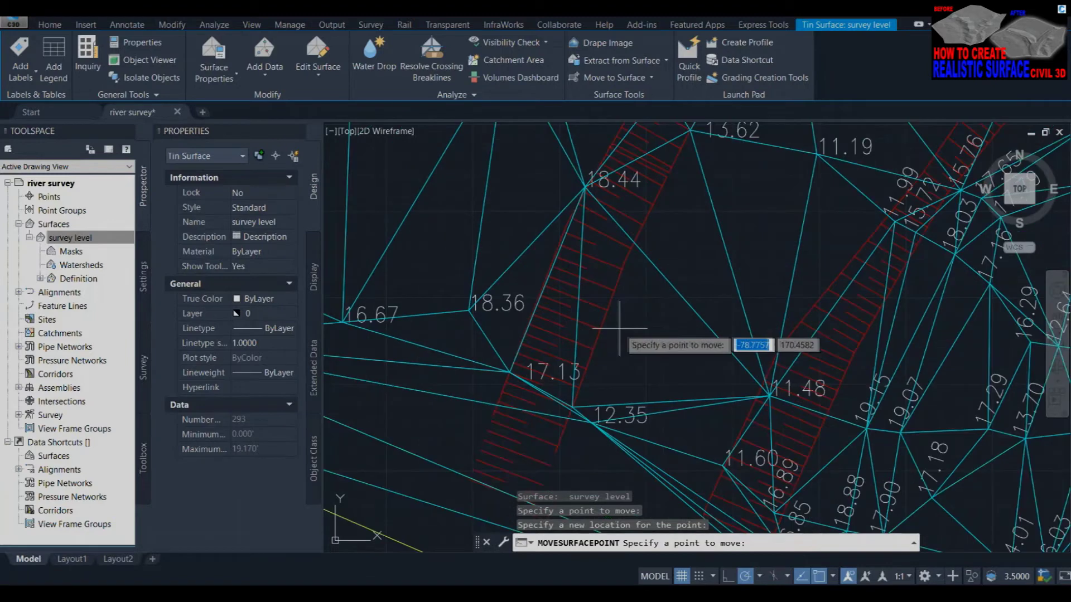
pyautogui.moveTo(650, 238); pyautogui.dragTo(585, 295, button='middle')
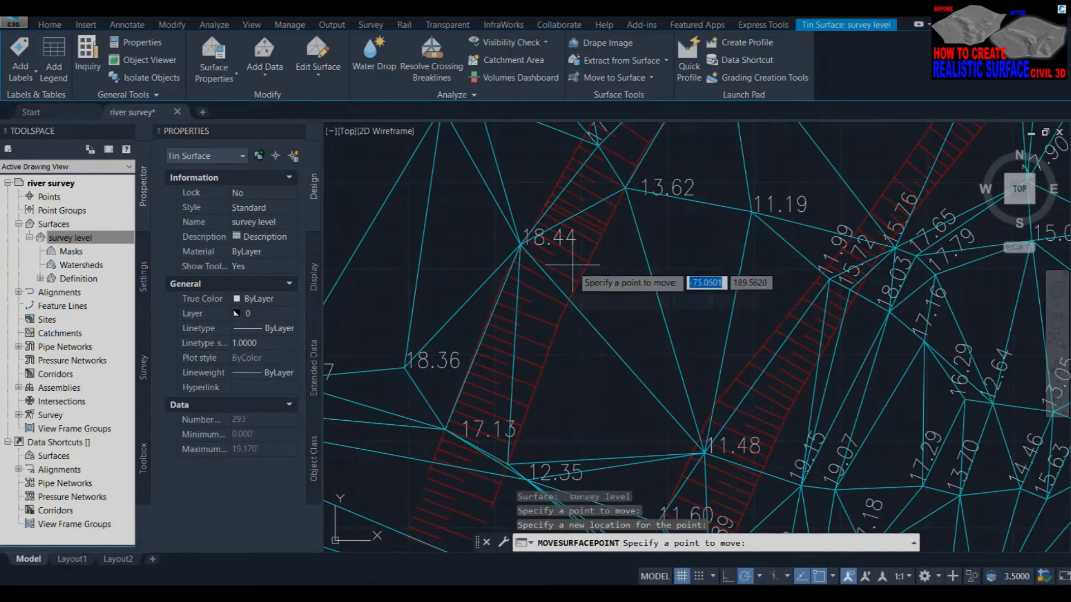
# Add a triangulation line ending at the new 12.35 vertex.
pyautogui.click(327, 76)
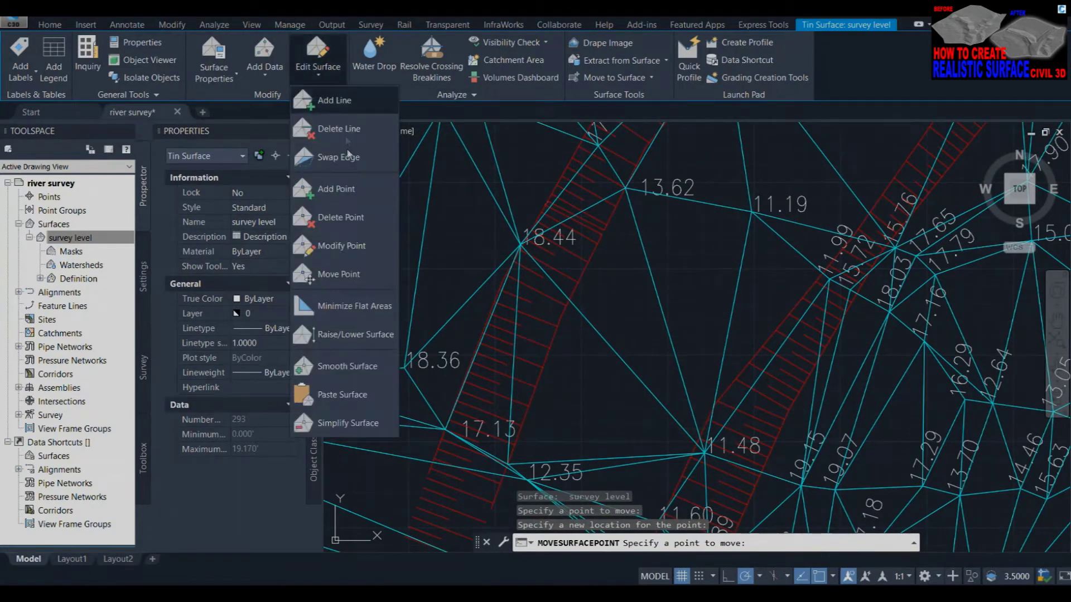
pyautogui.click(330, 104)
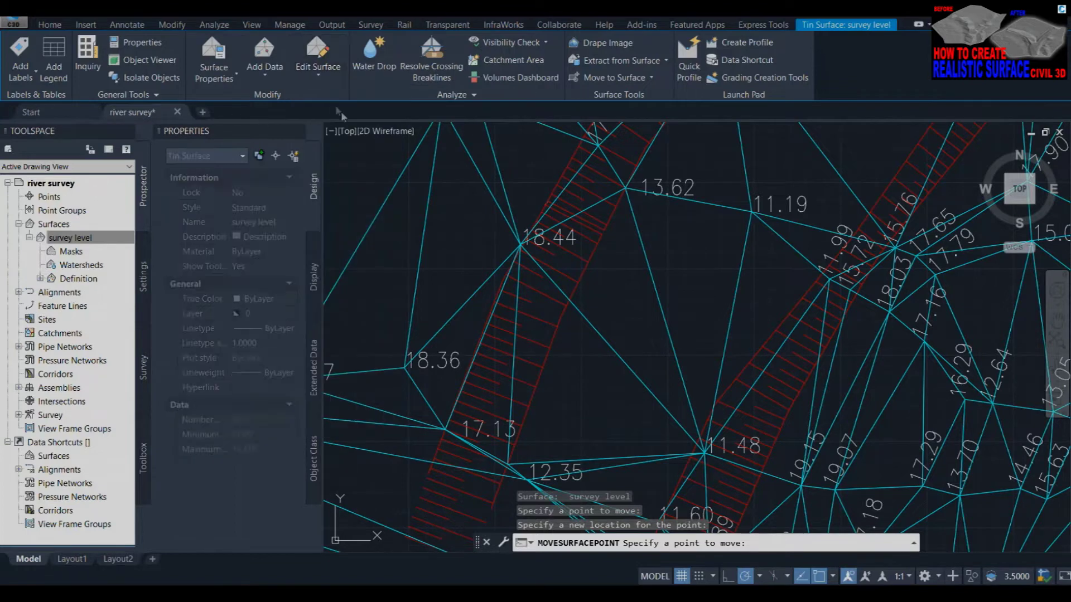
pyautogui.click(626, 190)
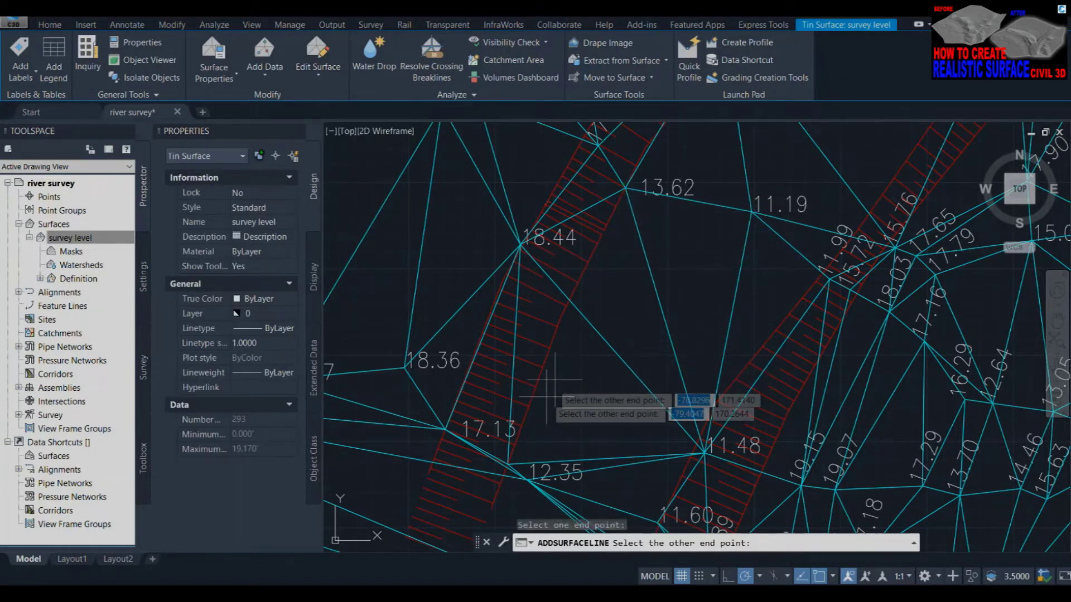
pyautogui.click(508, 465)
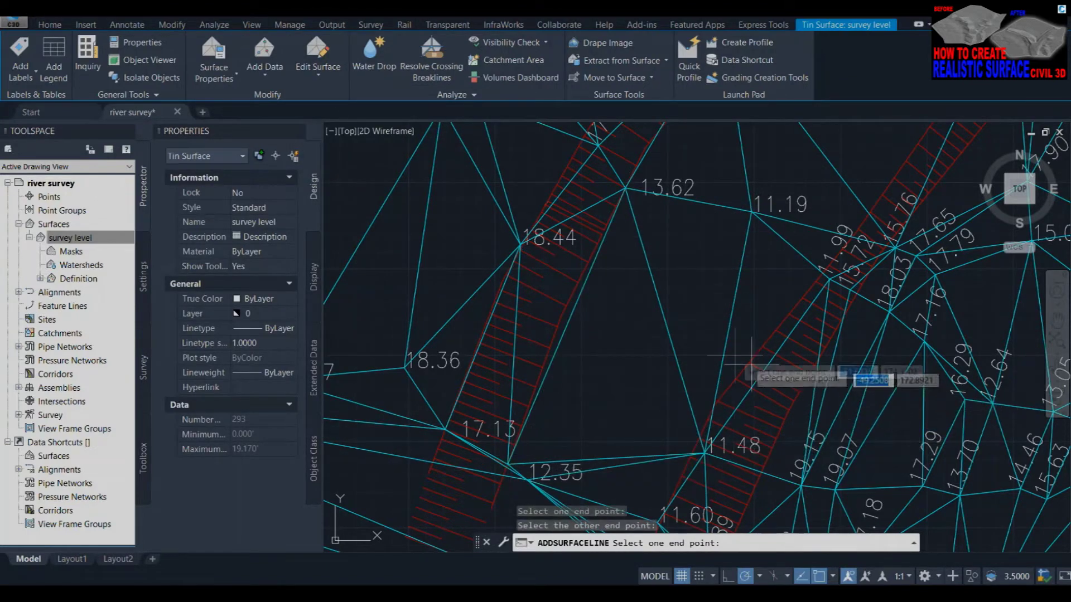
pyautogui.scroll(-2, 474, 427)
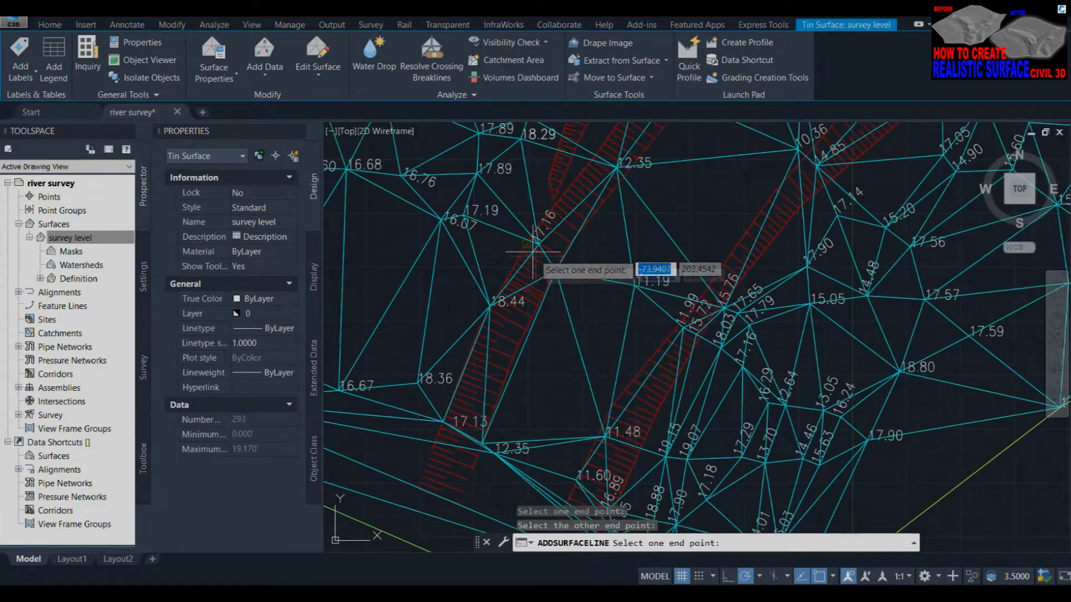
pyautogui.scroll(-2, 591, 396)
pyautogui.scroll(4, 592, 396)
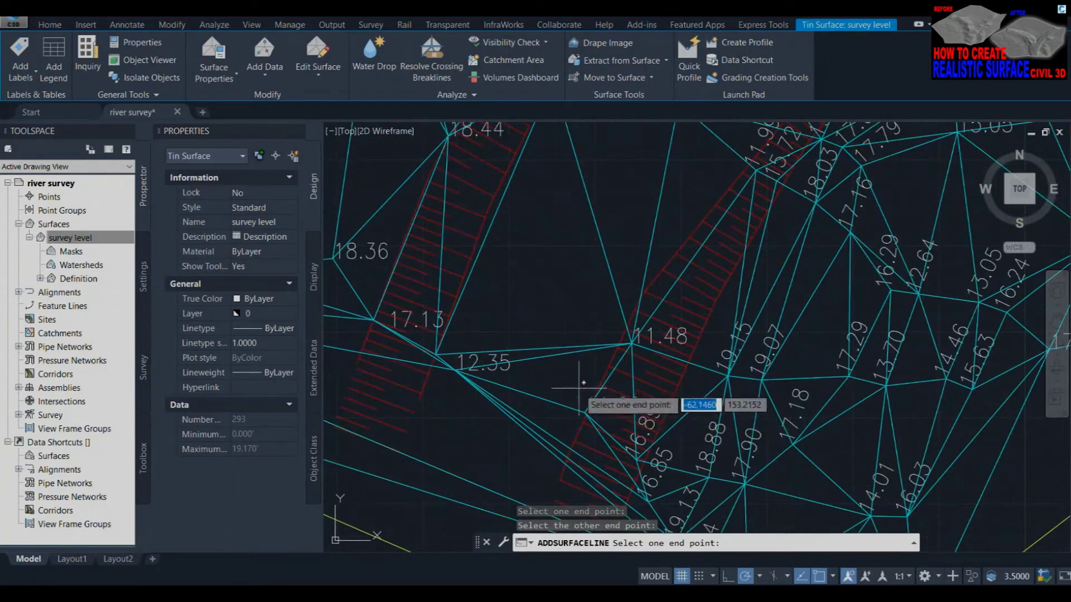
pyautogui.scroll(4, 596, 432)
pyautogui.scroll(-2, 595, 436)
pyautogui.scroll(-2, 600, 424)
pyautogui.scroll(-1, 670, 413)
pyautogui.scroll(5, 642, 362)
pyautogui.scroll(-2, 569, 235)
# Start another Move Point pass while zooming around the surface vertices.
pyautogui.click(318, 62)
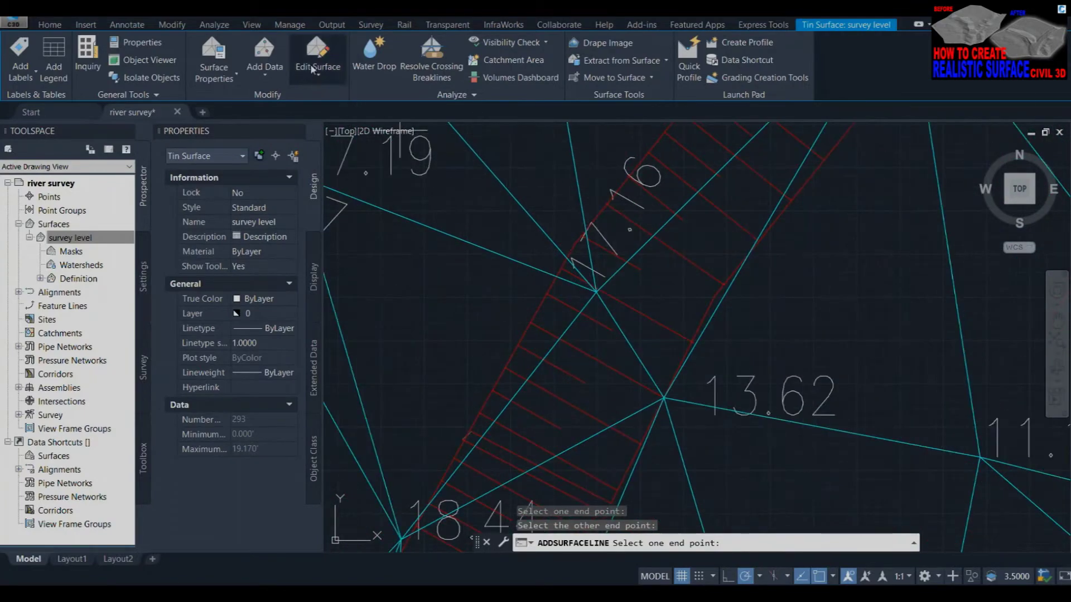
pyautogui.click(339, 274)
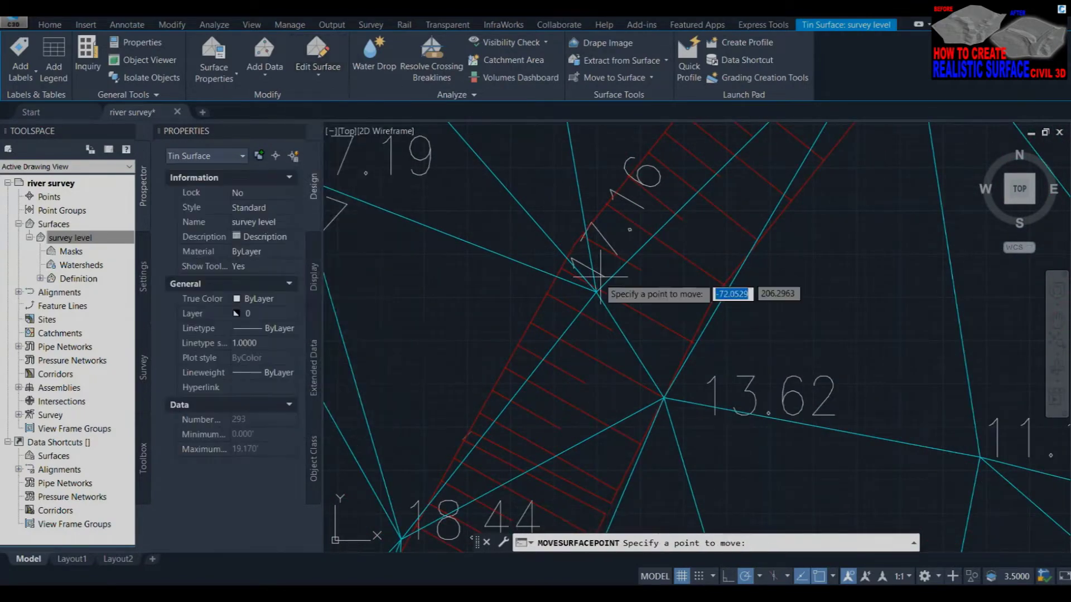
pyautogui.scroll(1, 594, 295)
pyautogui.scroll(-2, 557, 251)
pyautogui.scroll(-2, 568, 311)
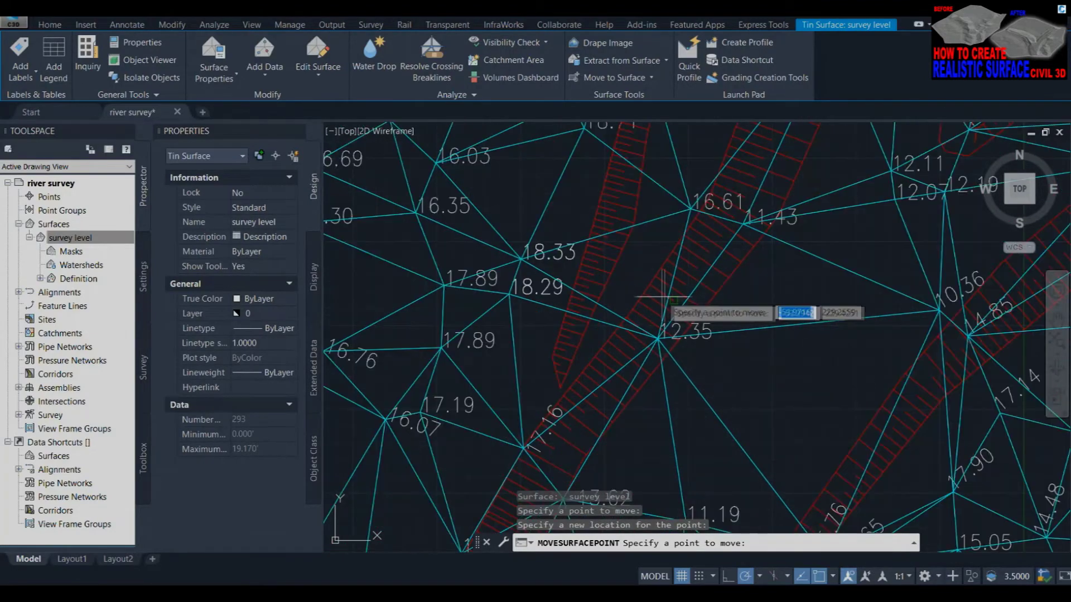
pyautogui.scroll(2, 674, 357)
# Add another triangulation line across the survey level surface.
pyautogui.click(318, 64)
pyautogui.click(330, 106)
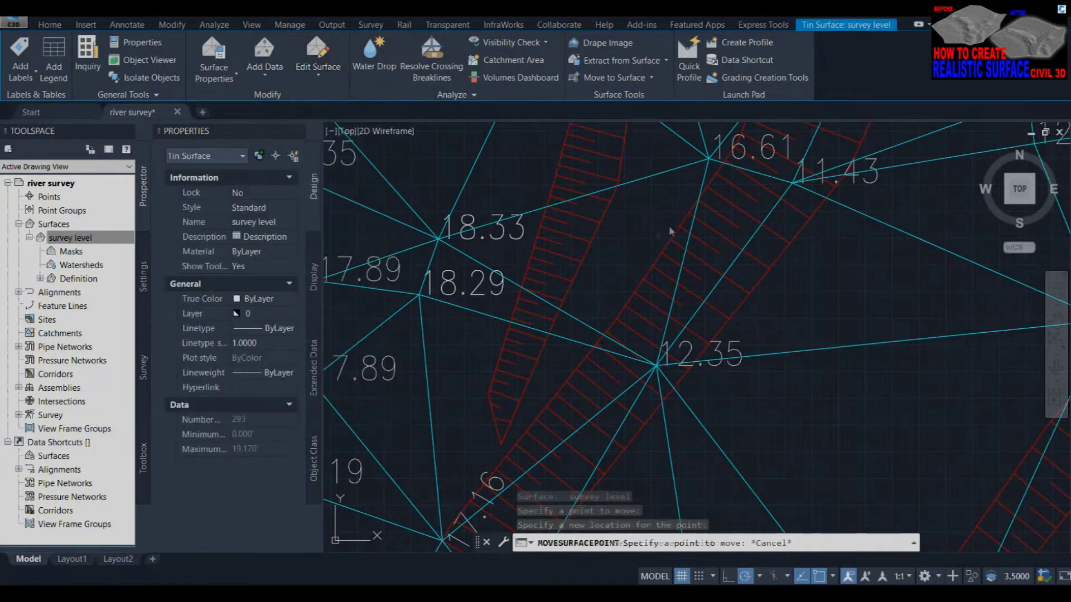
pyautogui.click(708, 159)
pyautogui.click(471, 494)
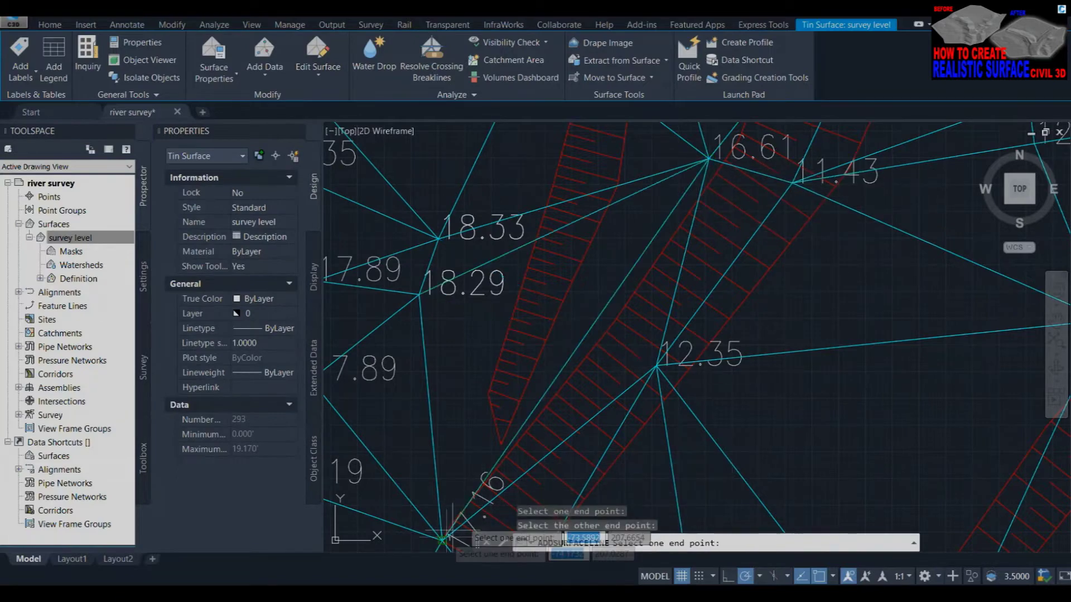
pyautogui.scroll(-3, 613, 374)
pyautogui.scroll(2, 607, 287)
pyautogui.scroll(2, 607, 287)
pyautogui.scroll(2, 607, 287)
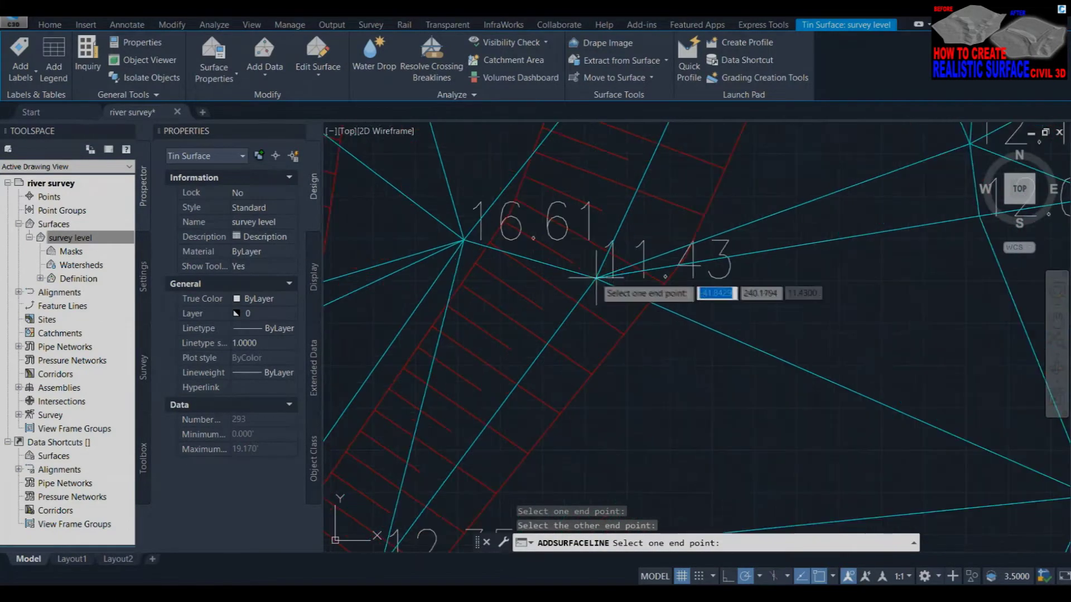
# Move the 11.43 point to a new location.
pyautogui.click(318, 62)
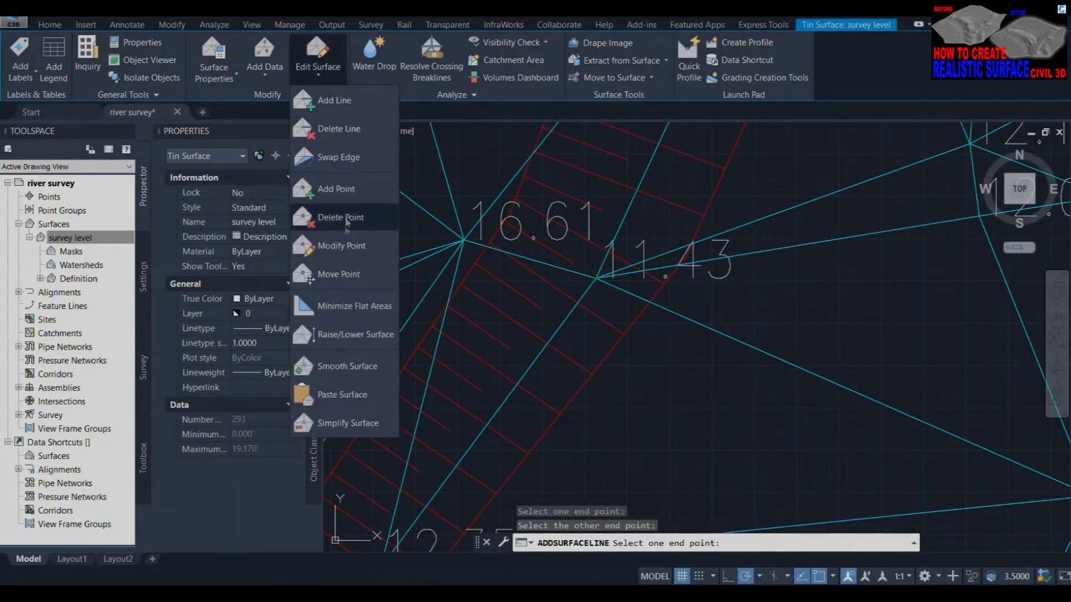
pyautogui.click(338, 274)
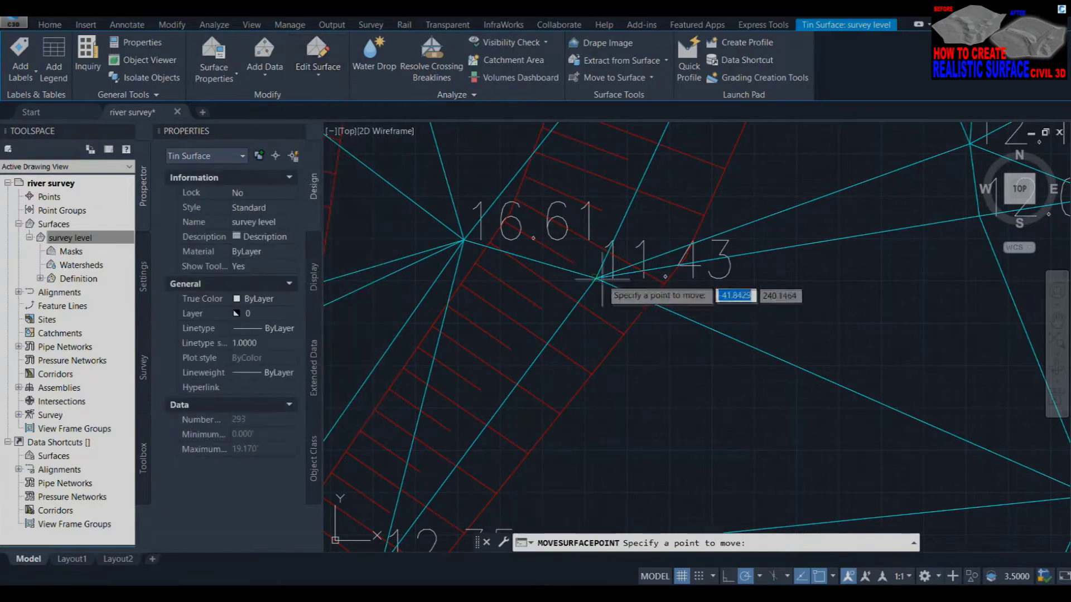
pyautogui.click(661, 288)
pyautogui.scroll(-3, 625, 346)
pyautogui.scroll(-2, 590, 404)
pyautogui.scroll(2, 586, 399)
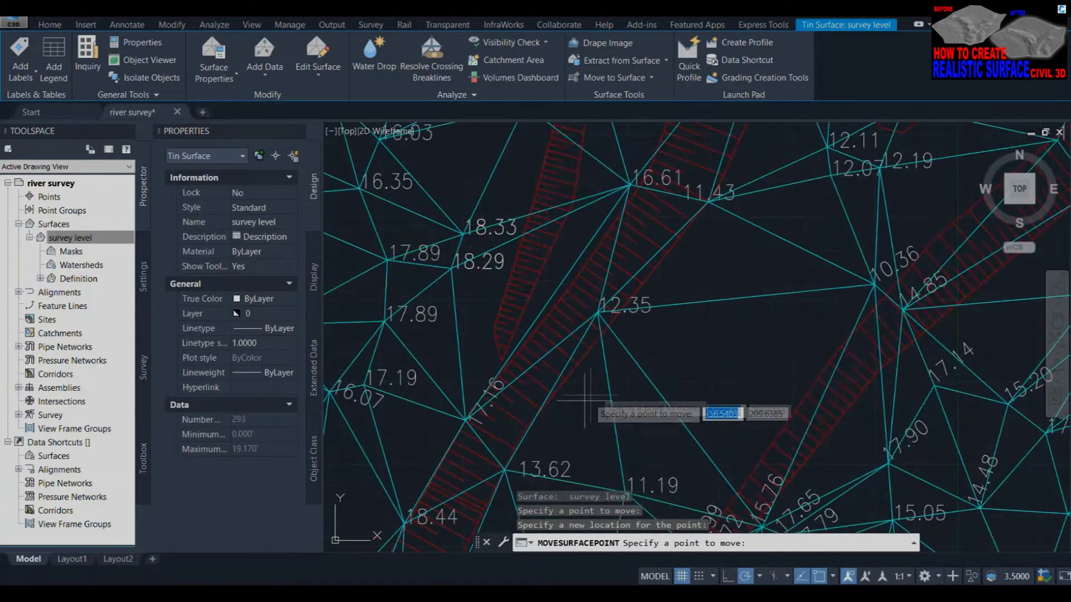
# Add two more triangulation lines, including one starting at the 11.52 point.
pyautogui.click(318, 62)
pyautogui.click(321, 127)
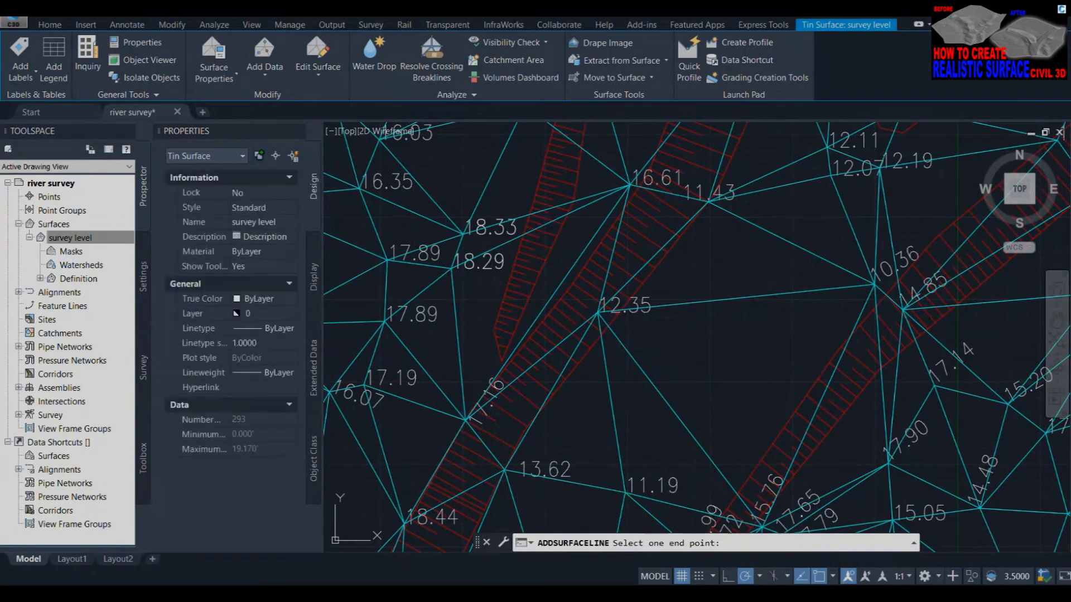
pyautogui.click(709, 202)
pyautogui.click(505, 470)
pyautogui.scroll(-2, 505, 470)
pyautogui.scroll(2, 602, 370)
pyautogui.scroll(-2, 602, 371)
pyautogui.scroll(2, 575, 350)
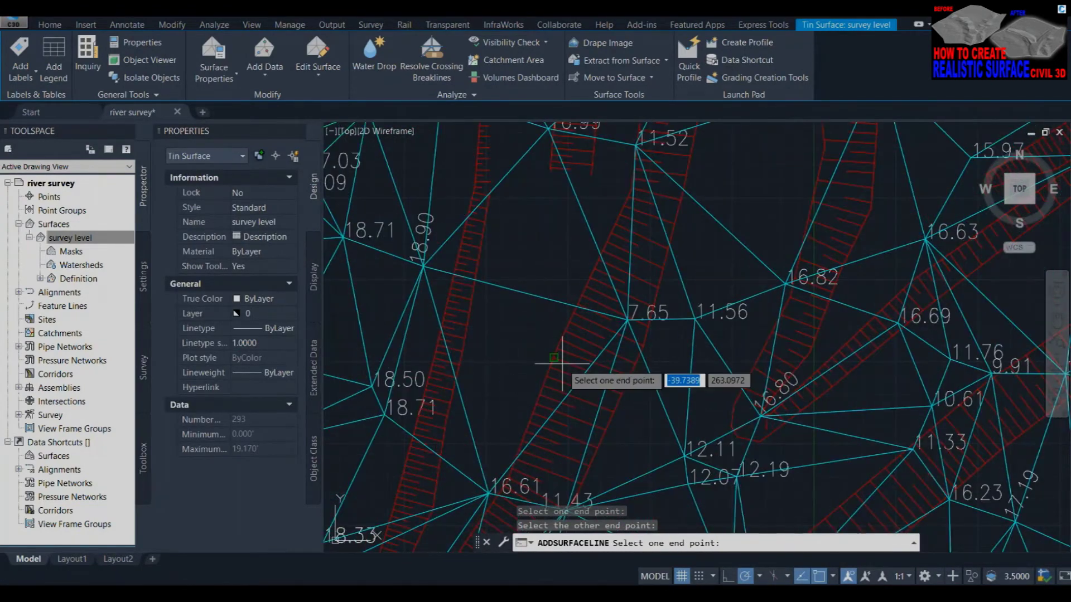
pyautogui.click(635, 145)
pyautogui.click(488, 493)
pyautogui.scroll(-2, 473, 314)
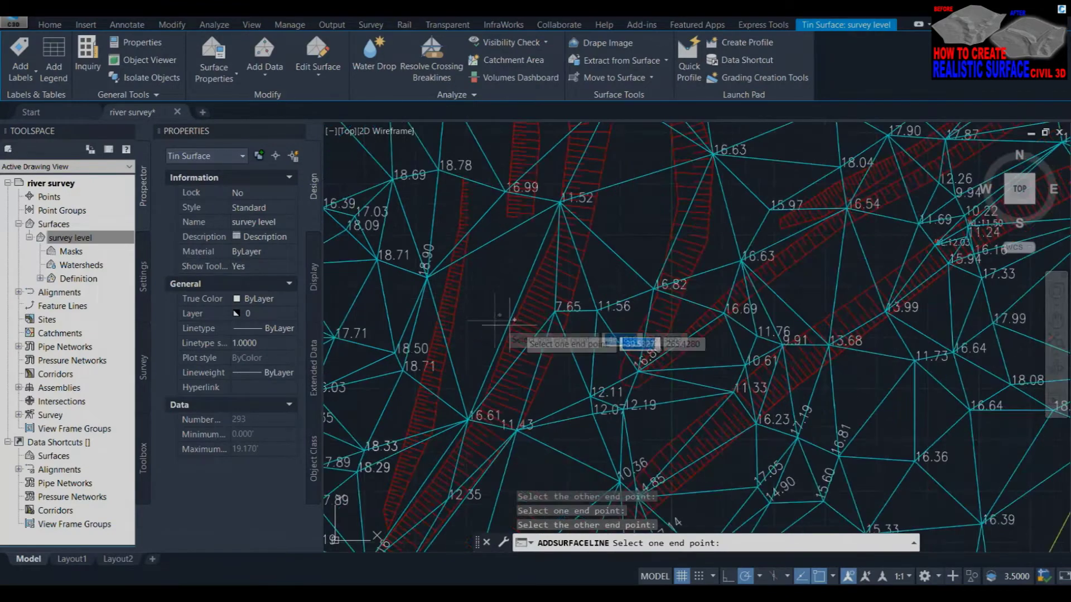
pyautogui.scroll(2, 552, 380)
pyautogui.scroll(-2, 608, 313)
pyautogui.scroll(3, 580, 254)
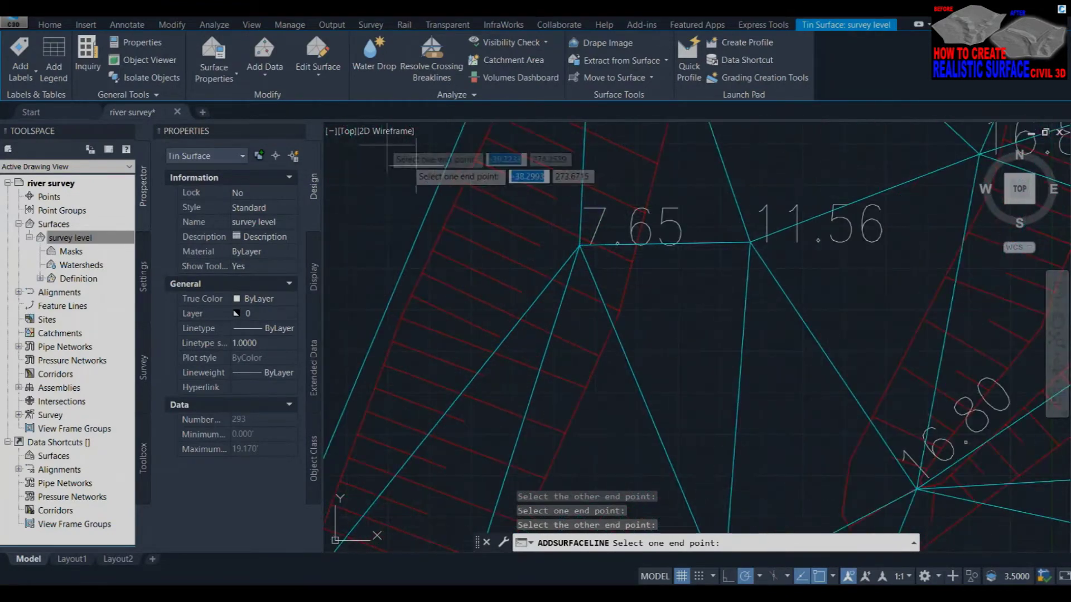
# Move the 7.65 point to a new location and reopen the surface editing operations list.
pyautogui.click(318, 64)
pyautogui.click(335, 273)
pyautogui.click(580, 246)
pyautogui.click(611, 304)
pyautogui.scroll(-2, 614, 279)
pyautogui.scroll(-1, 617, 248)
pyautogui.scroll(-1, 576, 294)
pyautogui.scroll(3, 581, 252)
pyautogui.scroll(-2, 576, 282)
pyautogui.scroll(2, 597, 229)
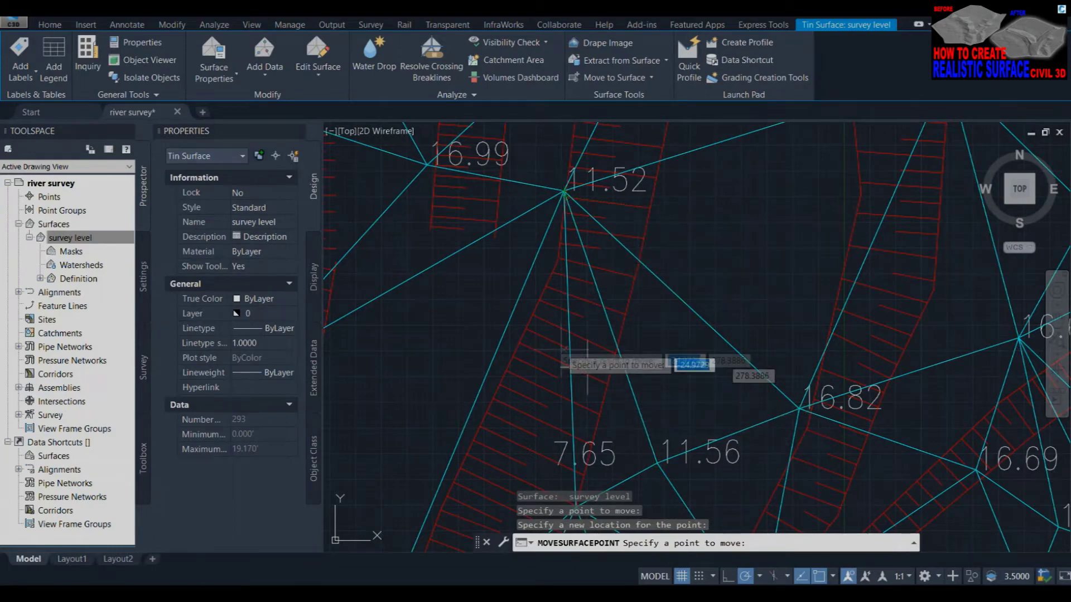
pyautogui.scroll(-3, 557, 277)
pyautogui.scroll(2, 755, 337)
pyautogui.scroll(1, 698, 173)
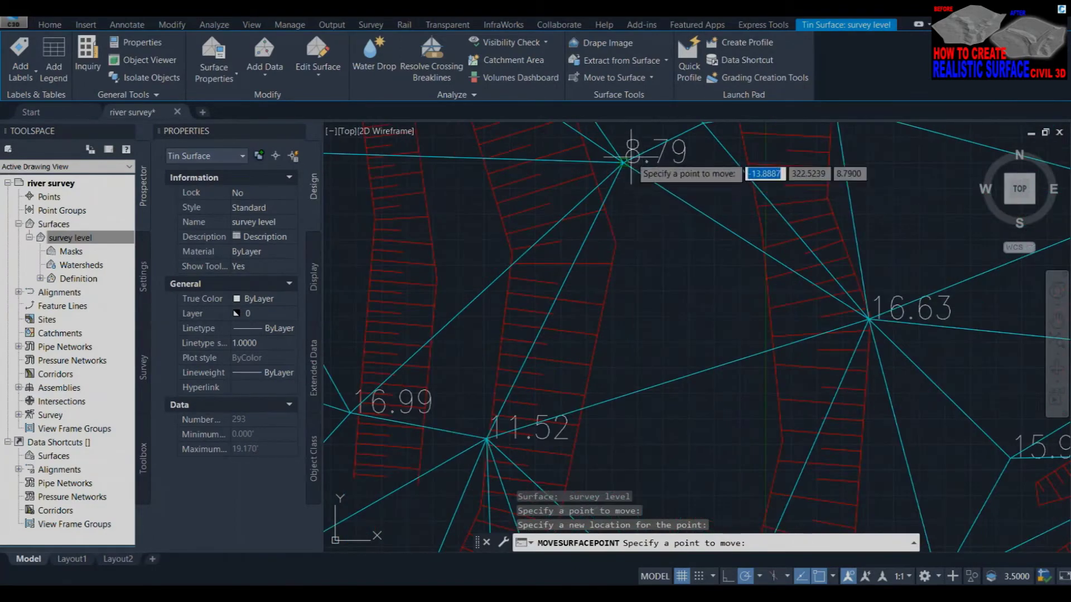
pyautogui.click(316, 58)
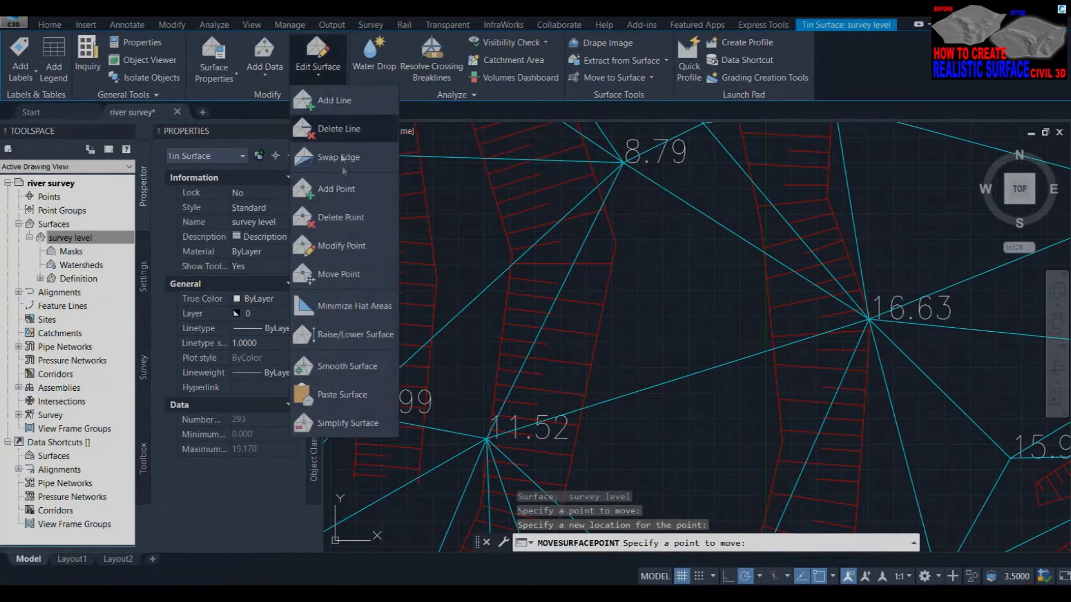
# Add a new point at elevation 8.79 to the survey level surface.
pyautogui.click(337, 190)
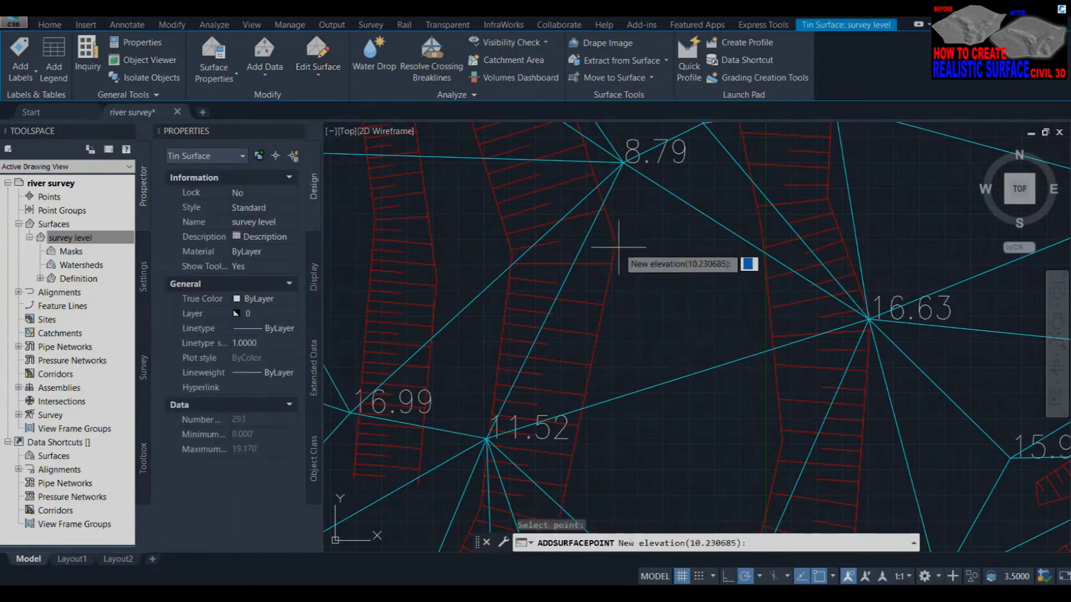
pyautogui.write('8.79')
pyautogui.press('Return')
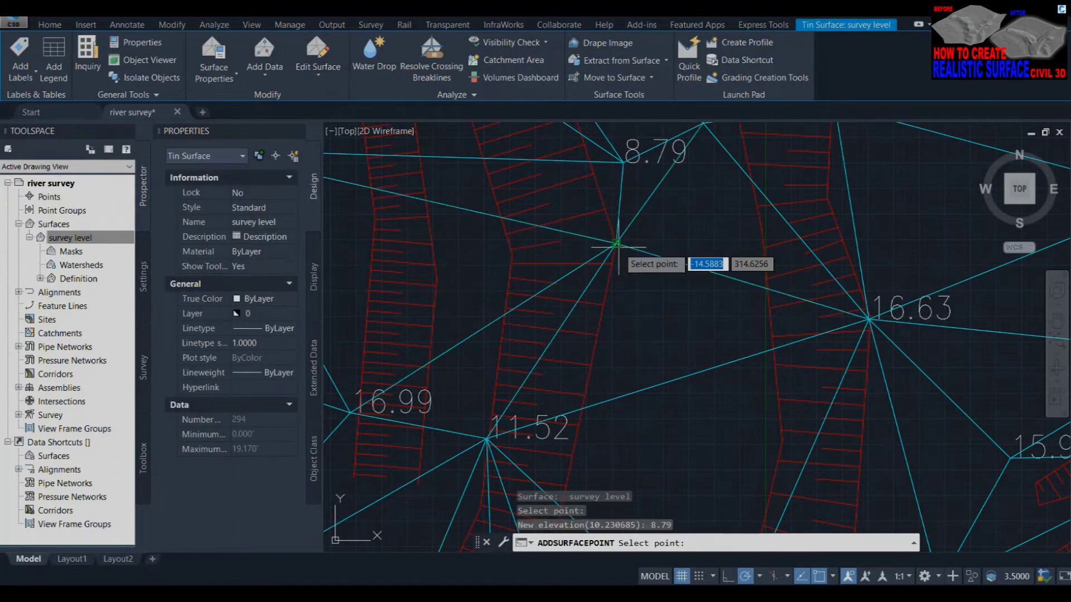
pyautogui.scroll(-3, 613, 352)
pyautogui.scroll(2, 612, 343)
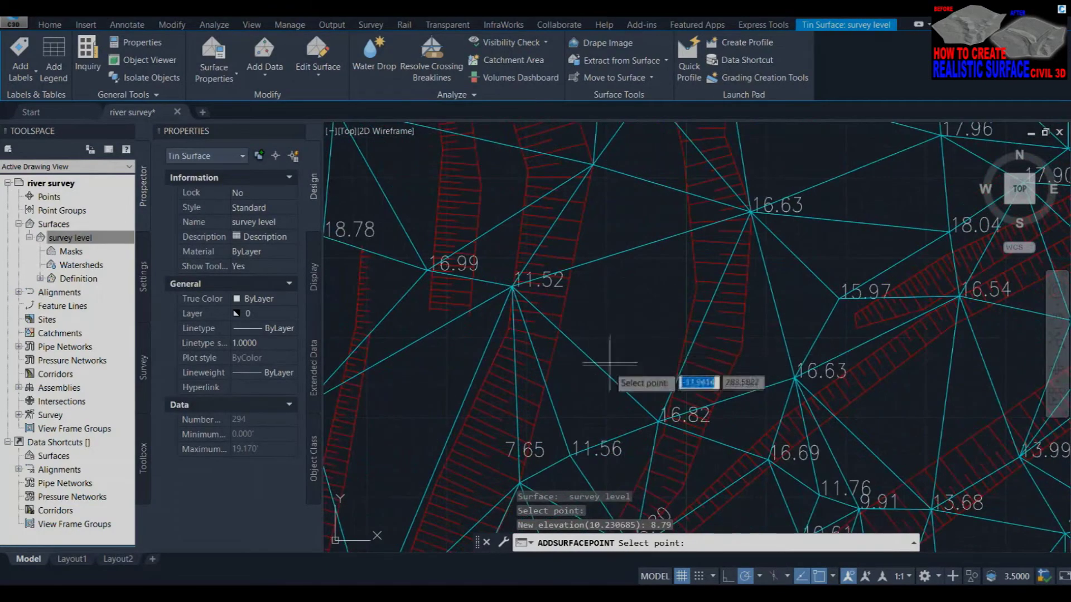
# Add one triangulation edge connecting two TIN vertices.
pyautogui.click(318, 60)
pyautogui.click(329, 104)
pyautogui.click(599, 173)
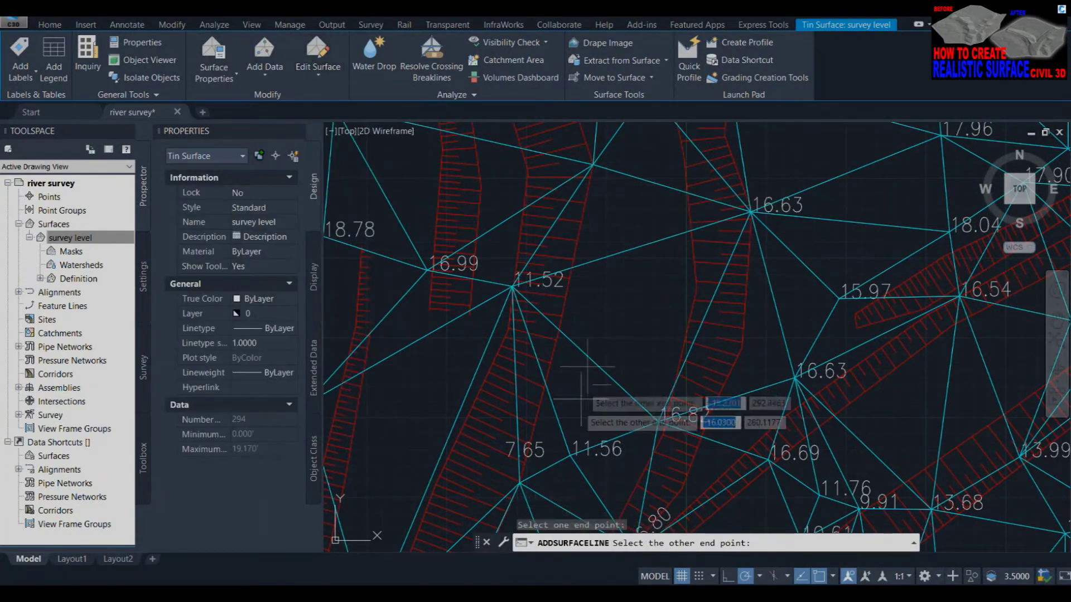
pyautogui.click(521, 481)
pyautogui.scroll(-3, 613, 385)
pyautogui.scroll(3, 613, 290)
pyautogui.scroll(-3, 558, 312)
pyautogui.scroll(4, 614, 357)
pyautogui.scroll(-3, 585, 309)
pyautogui.scroll(3, 688, 480)
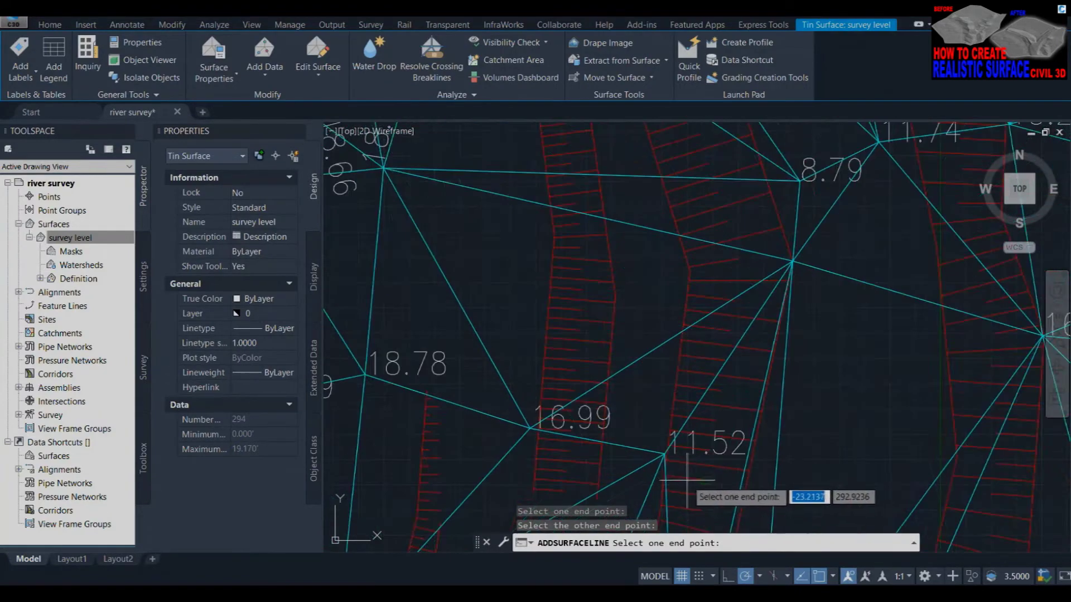
pyautogui.scroll(-2, 678, 467)
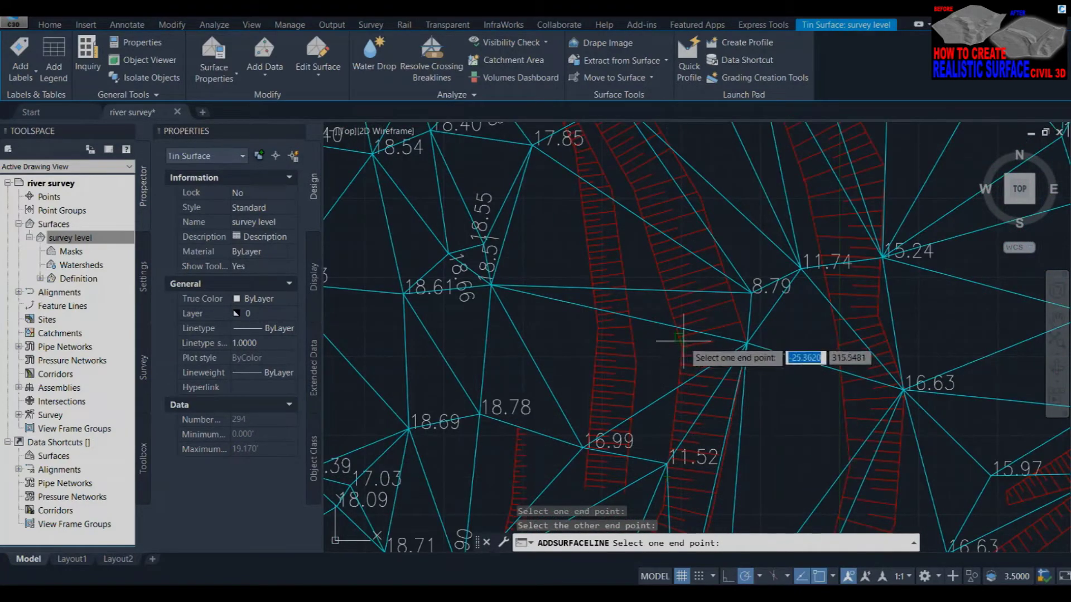
# Add another surface point at elevation 11.52.
pyautogui.click(318, 62)
pyautogui.click(337, 189)
pyautogui.write('11.52')
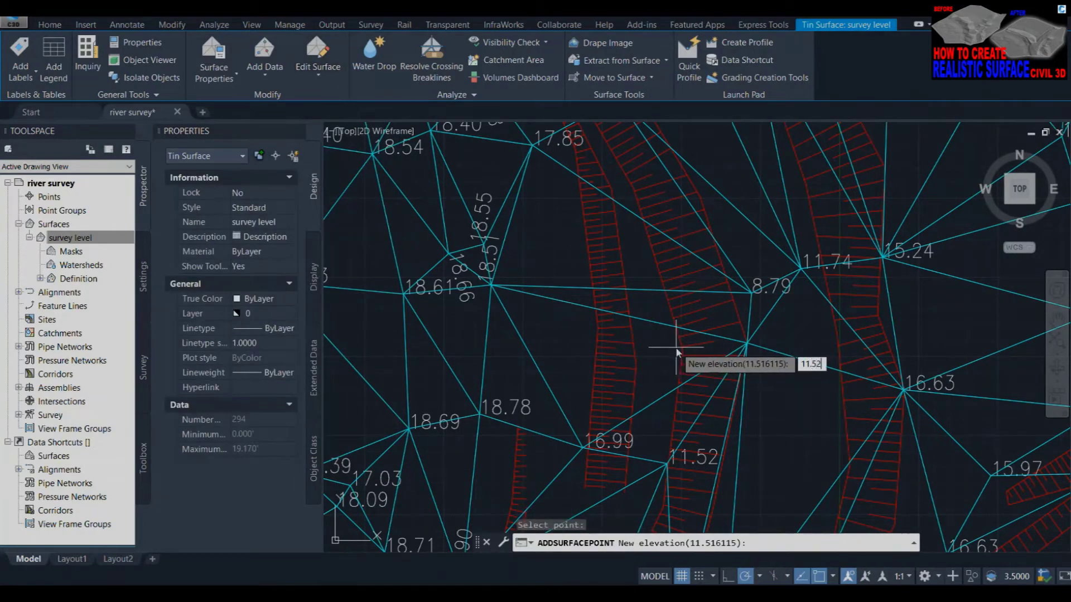
pyautogui.press('Return')
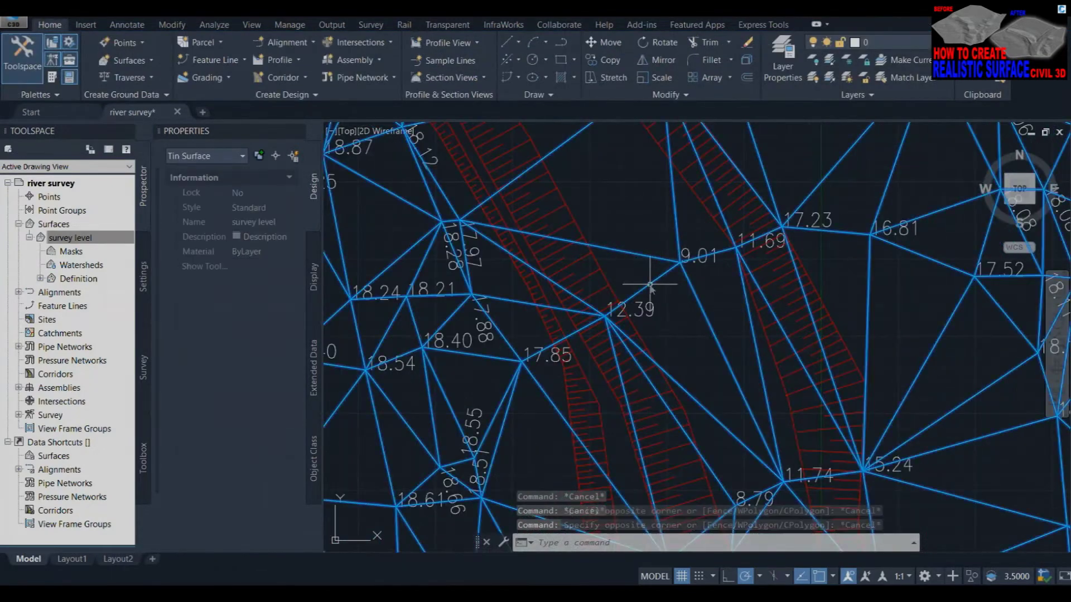
# Draw a new triangulation edge from the 11.99 vertex across the river channel.
pyautogui.click(338, 78)
pyautogui.click(335, 125)
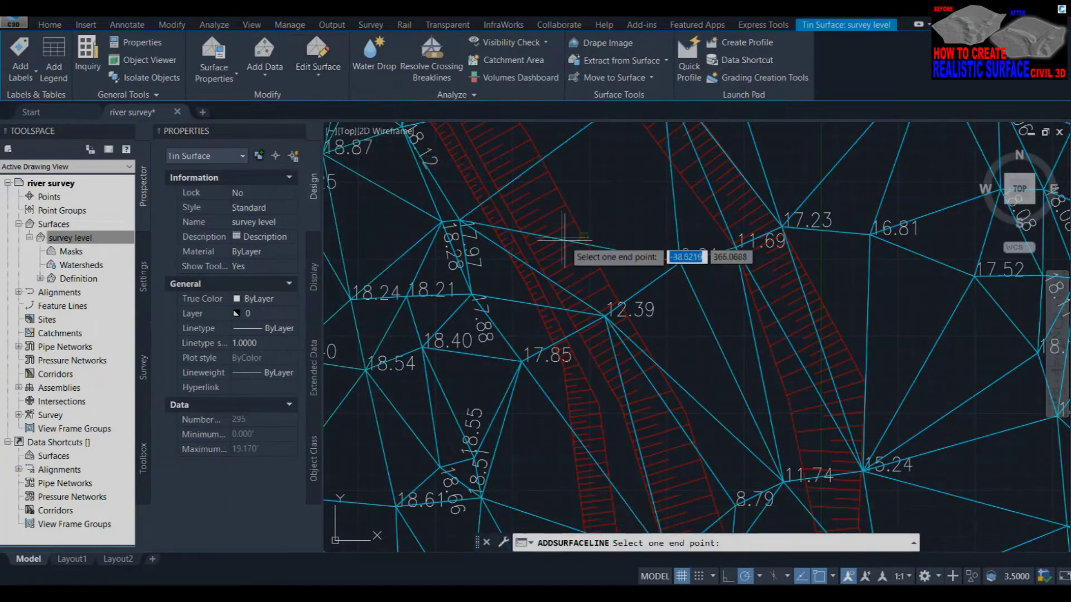
pyautogui.scroll(2, 608, 207)
pyautogui.scroll(1, 602, 193)
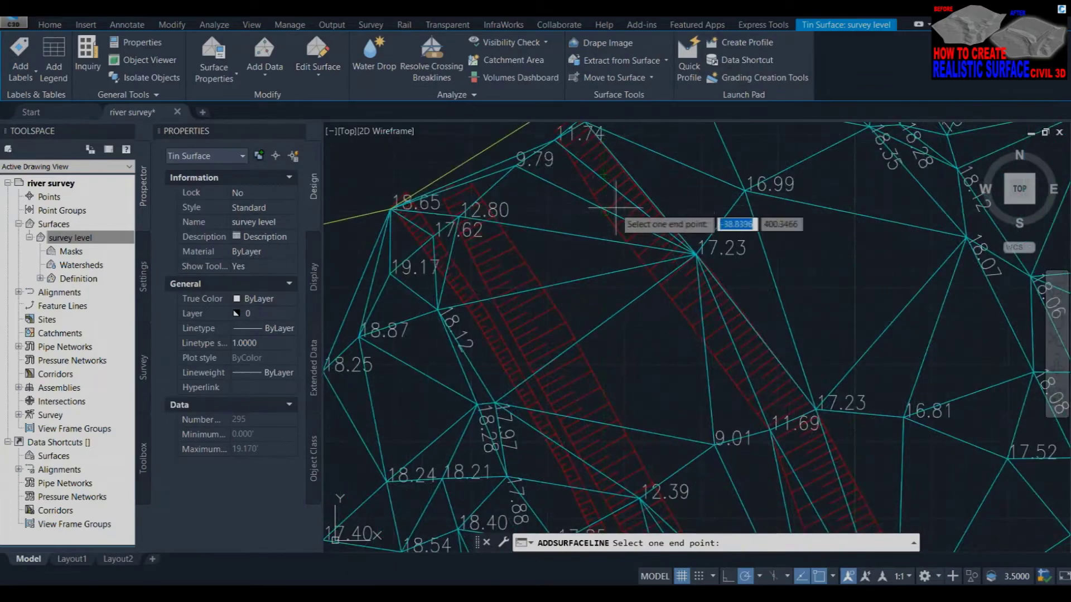
pyautogui.scroll(1, 530, 234)
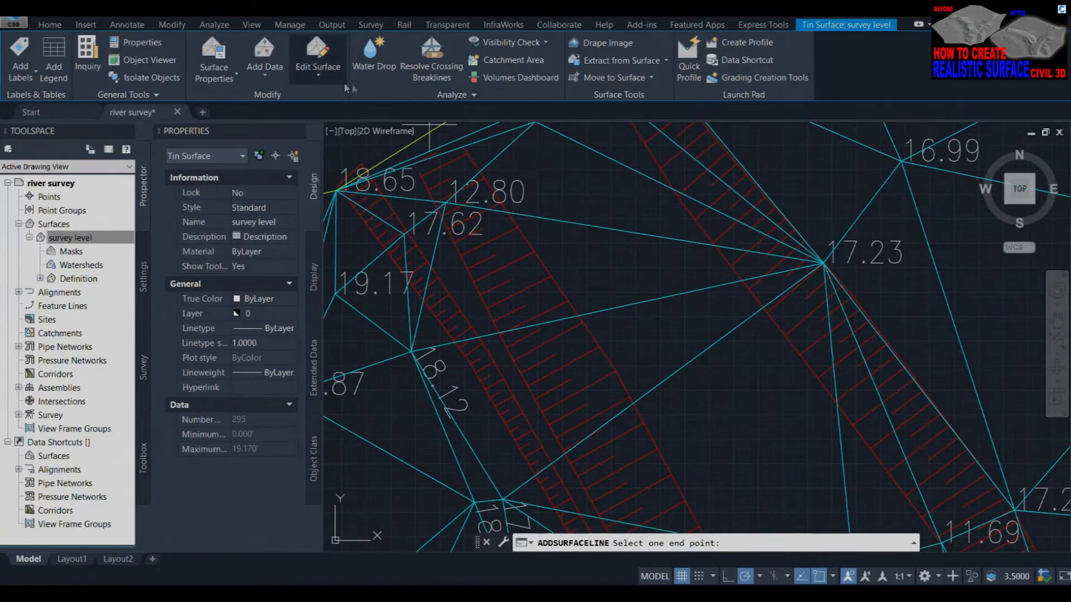
pyautogui.scroll(-4, 608, 355)
pyautogui.scroll(-2, 608, 416)
pyautogui.scroll(3, 614, 368)
pyautogui.scroll(-2, 618, 391)
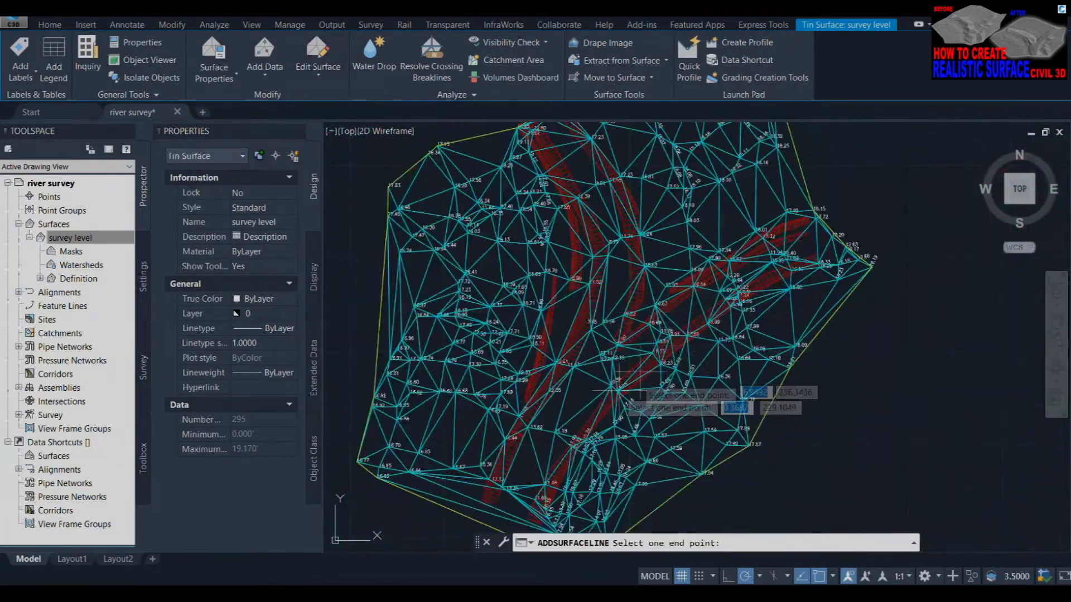
pyautogui.scroll(3, 618, 390)
pyautogui.scroll(2, 574, 429)
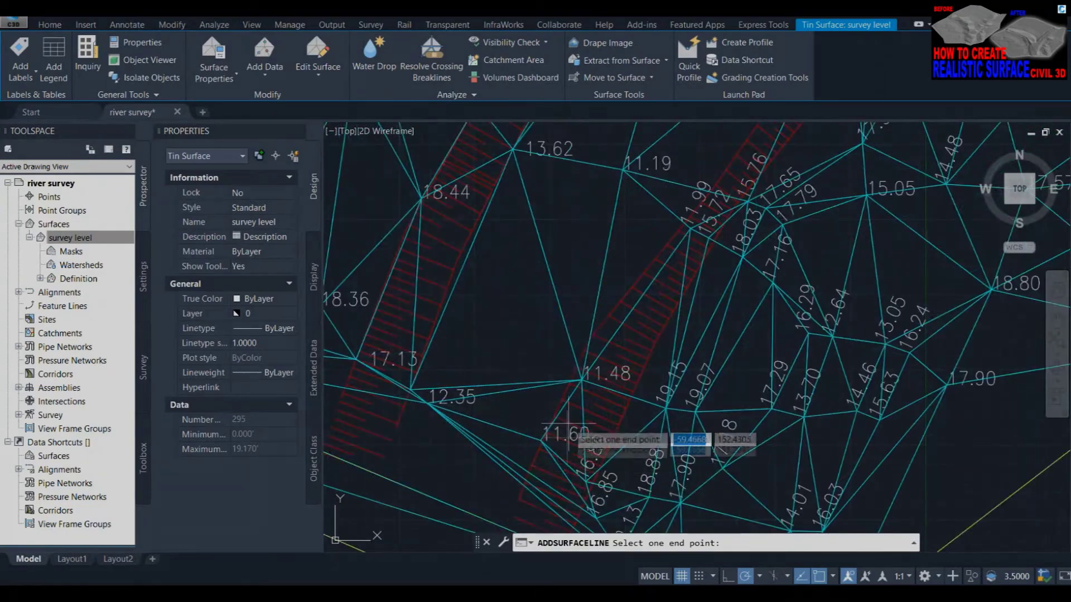
pyautogui.scroll(1, 789, 282)
pyautogui.scroll(-2, 647, 385)
pyautogui.scroll(-1, 732, 244)
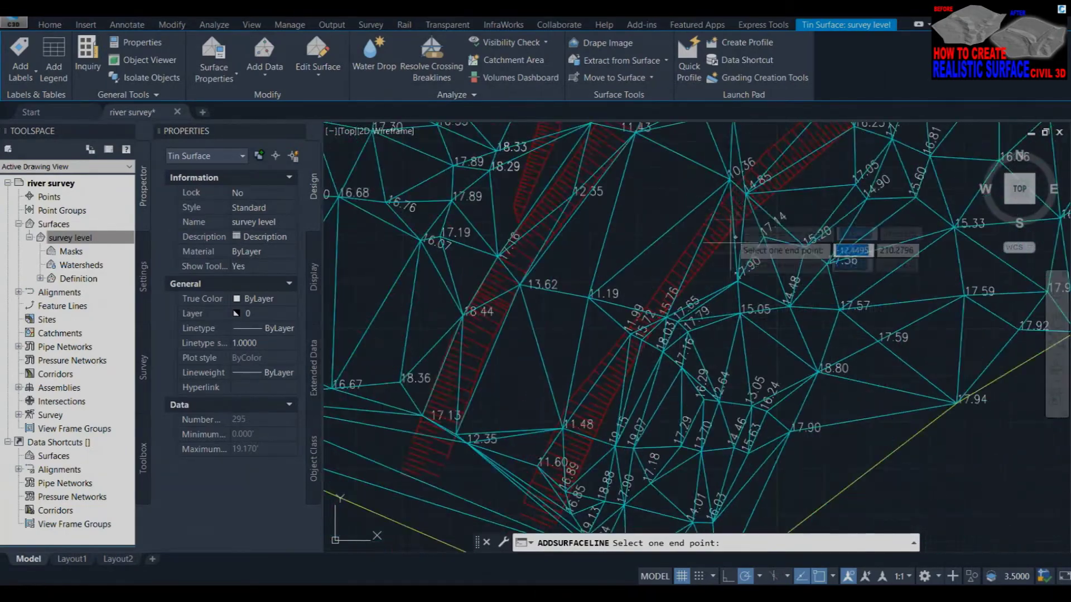
pyautogui.scroll(2, 741, 196)
pyautogui.click(726, 164)
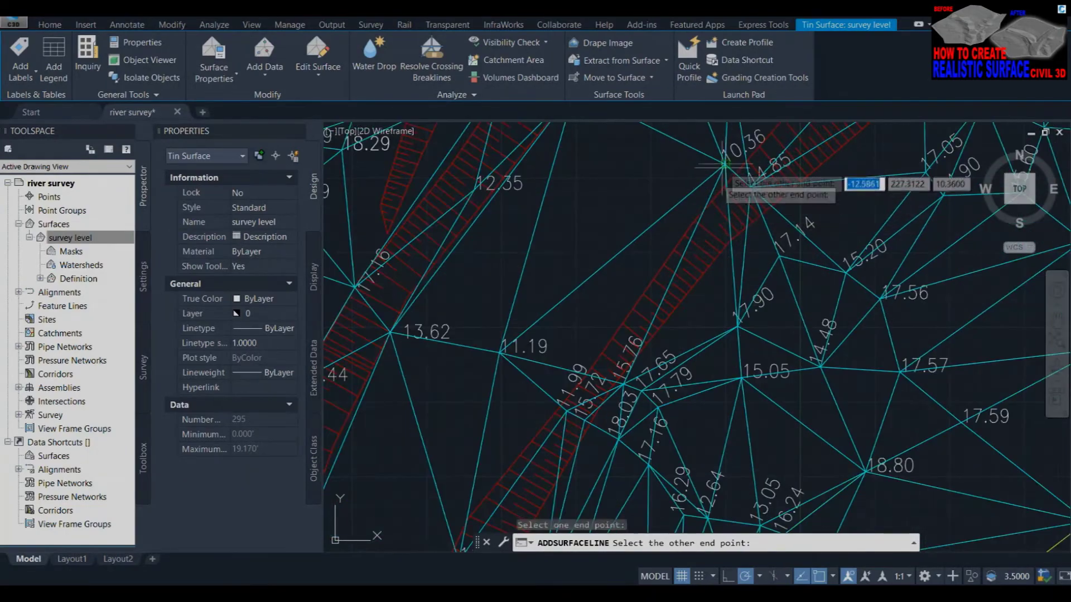
pyautogui.click(566, 411)
pyautogui.scroll(-2, 614, 401)
pyautogui.scroll(2, 687, 341)
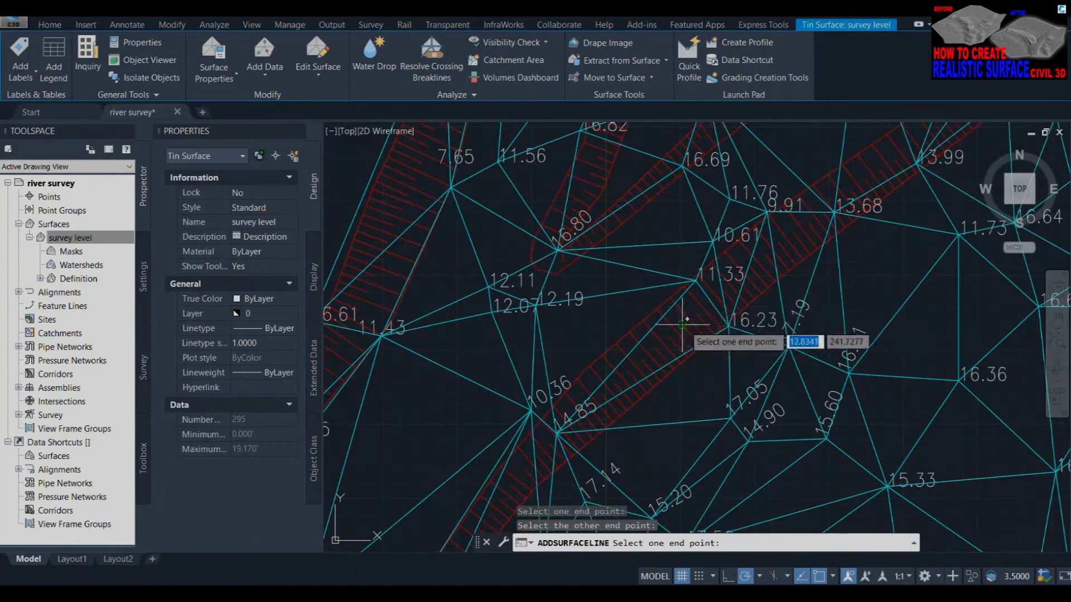
# Join the 11.33 and 10.36 vertices, add one more edge, then end line-adding.
pyautogui.click(696, 281)
pyautogui.click(530, 411)
pyautogui.scroll(-2, 536, 402)
pyautogui.scroll(2, 686, 340)
pyautogui.click(647, 309)
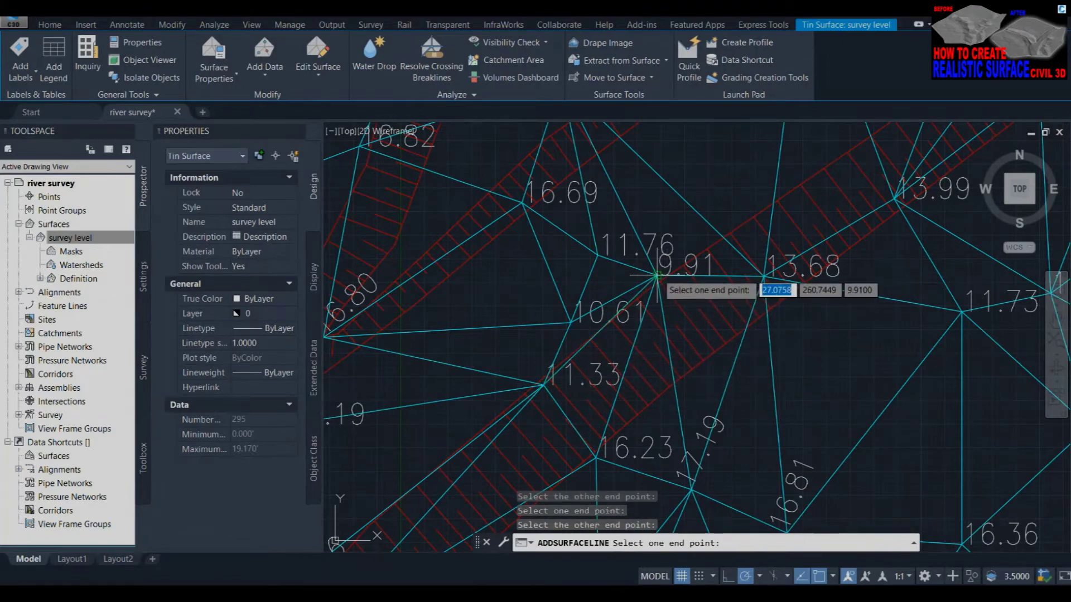
pyautogui.scroll(-2, 659, 234)
pyautogui.scroll(2, 720, 289)
pyautogui.click(814, 197)
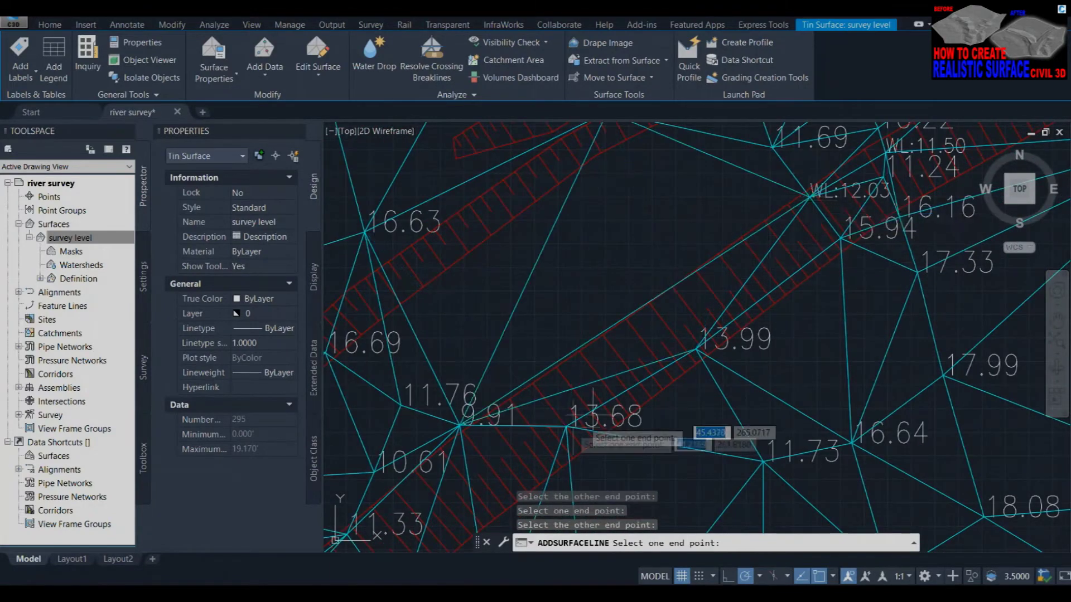
pyautogui.moveTo(814, 196); pyautogui.dragTo(448, 451, button='middle')
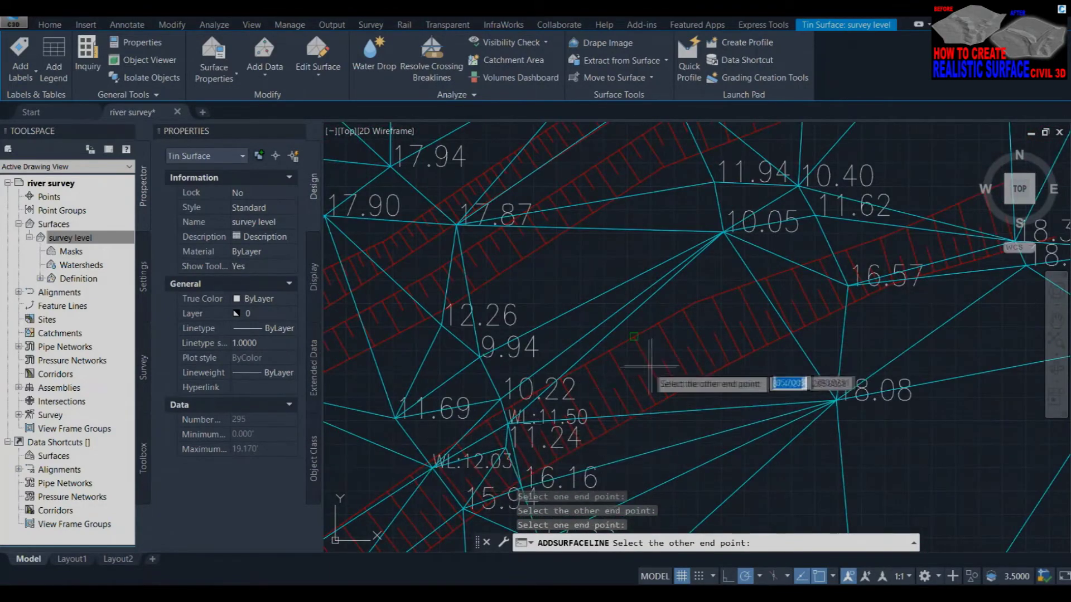
pyautogui.scroll(-2, 636, 362)
pyautogui.scroll(2, 747, 324)
pyautogui.press('Escape')
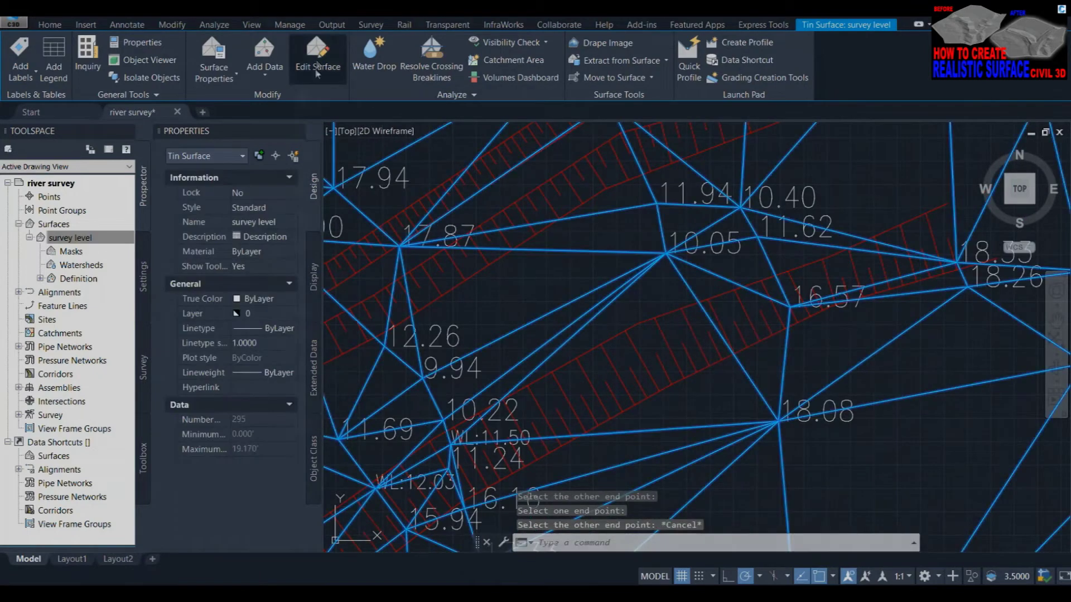
# Add two surface points at elevations 10.05 and 11.62.
pyautogui.click(318, 59)
pyautogui.click(333, 187)
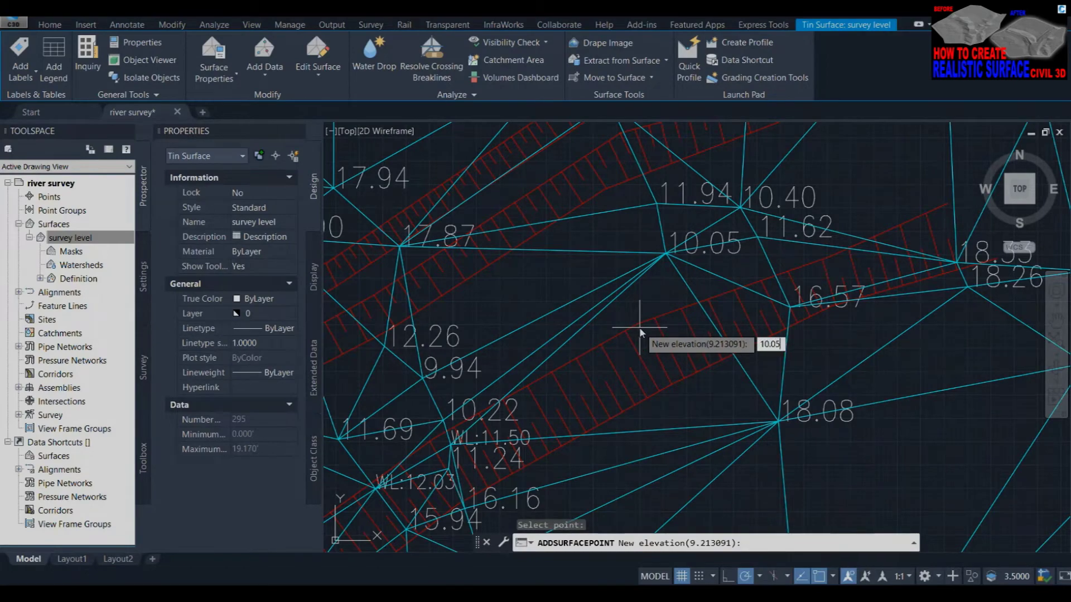
pyautogui.press('Return')
pyautogui.scroll(-2, 784, 338)
pyautogui.scroll(2, 784, 338)
pyautogui.scroll(1, 731, 323)
pyautogui.write('11.62')
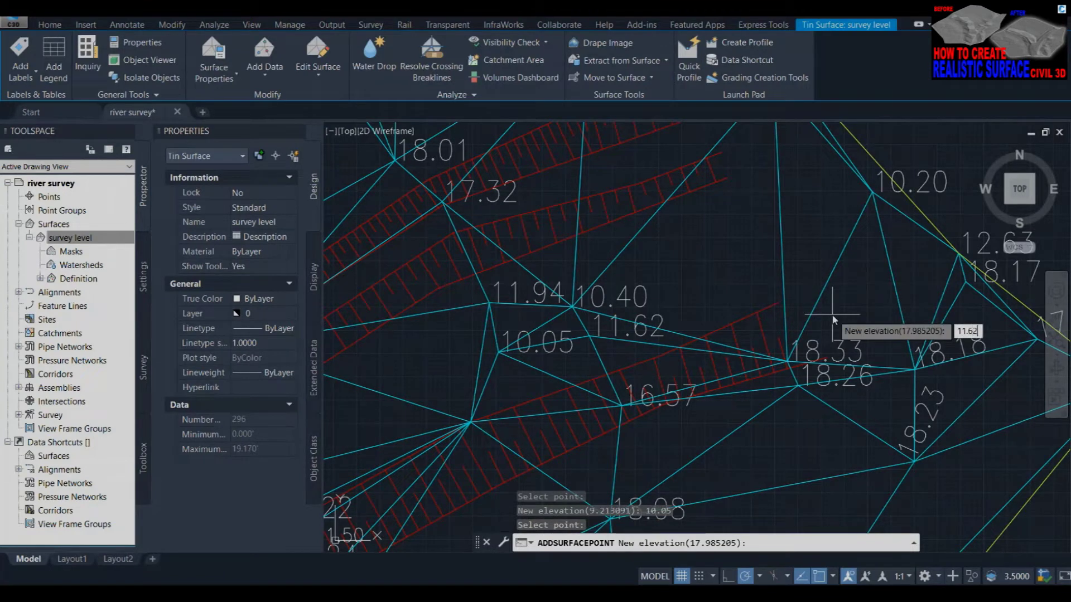
pyautogui.press('Return')
# Add triangulation edges near the 16.57 vertex and from 13.99 to 11.73.
pyautogui.click(318, 59)
pyautogui.click(333, 100)
pyautogui.click(471, 422)
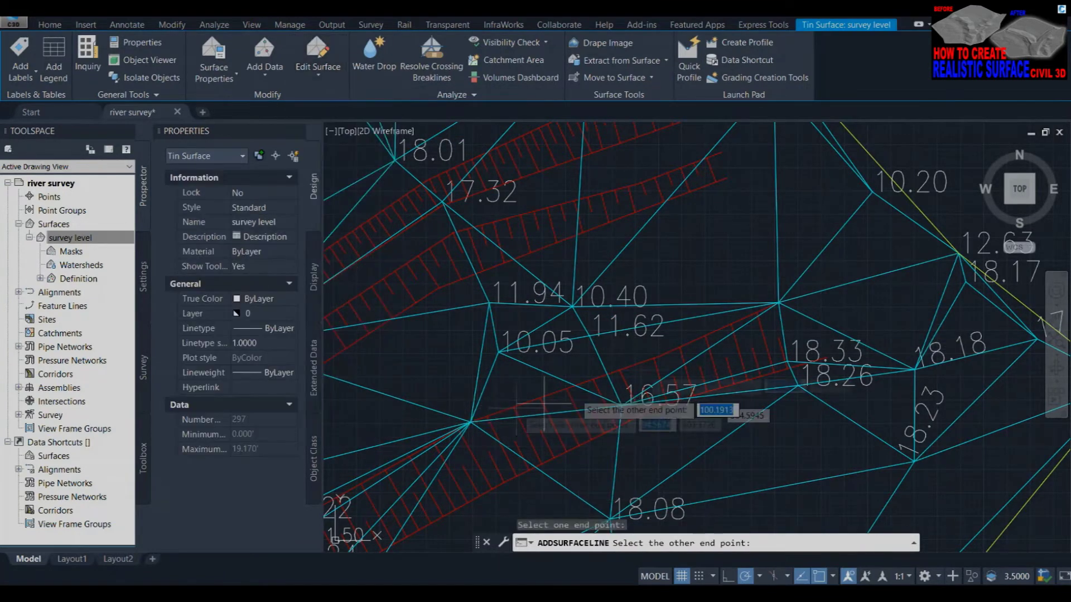
pyautogui.click(779, 303)
pyautogui.moveTo(779, 303); pyautogui.dragTo(859, 203, button='middle')
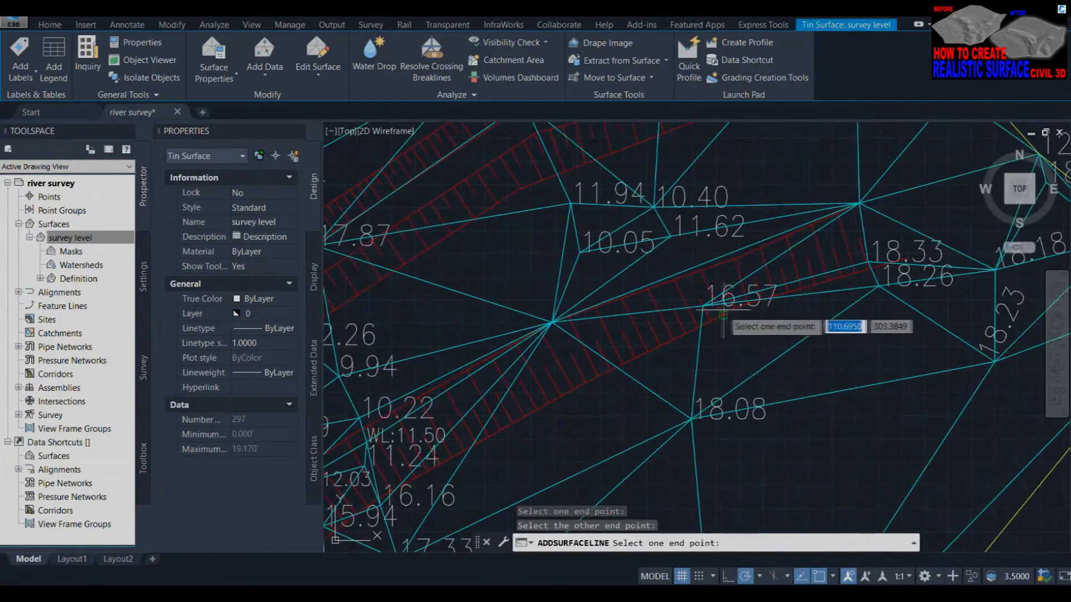
pyautogui.click(678, 329)
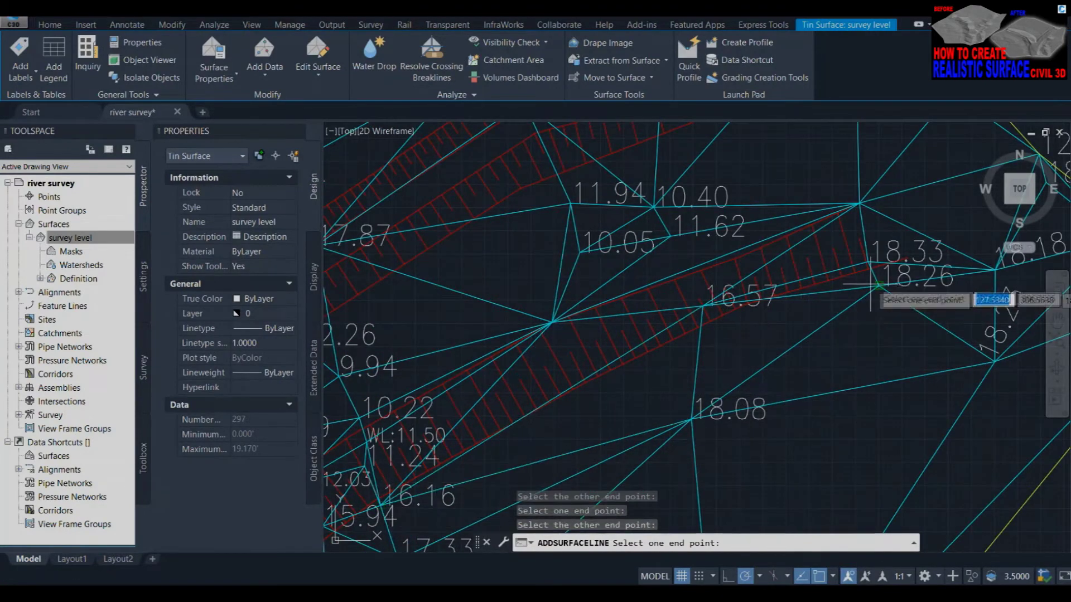
pyautogui.scroll(-3, 940, 258)
pyautogui.scroll(3, 692, 362)
pyautogui.scroll(-3, 698, 391)
pyautogui.scroll(3, 716, 324)
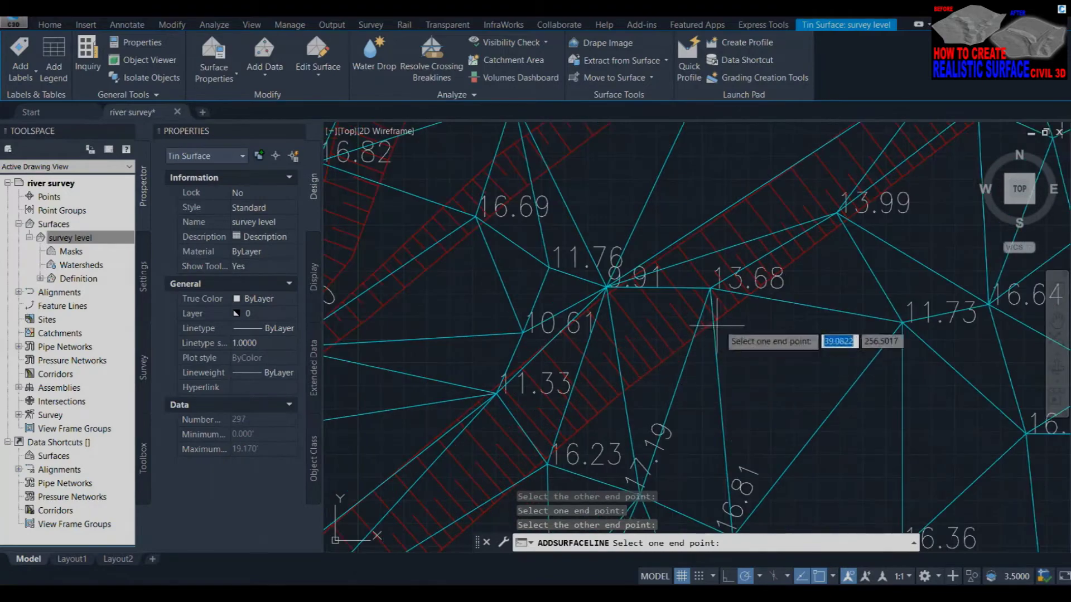
pyautogui.click(836, 217)
pyautogui.click(902, 322)
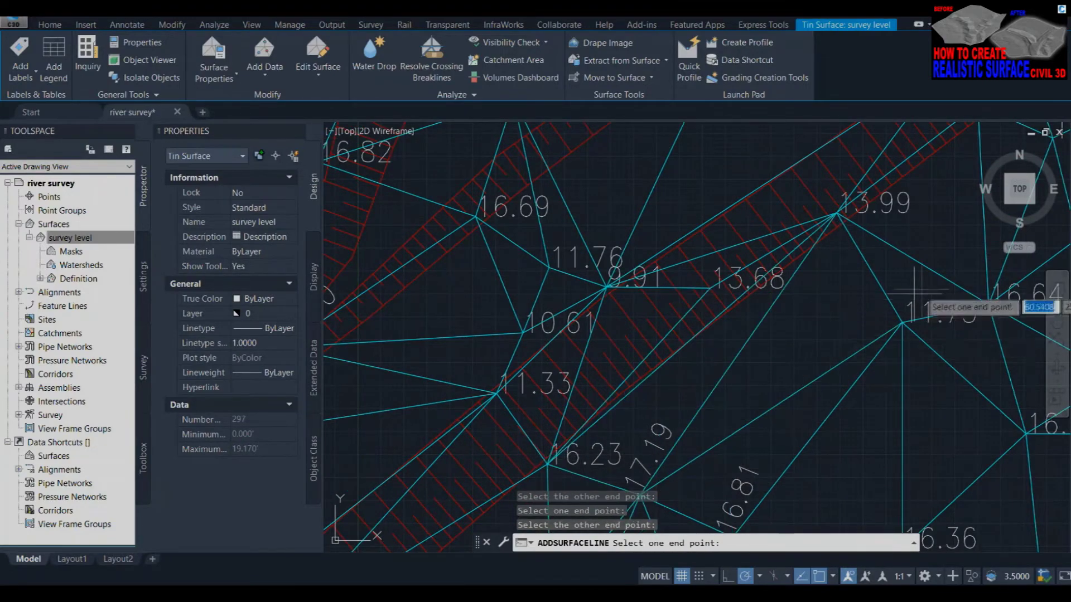
pyautogui.scroll(-3, 913, 296)
pyautogui.scroll(4, 697, 402)
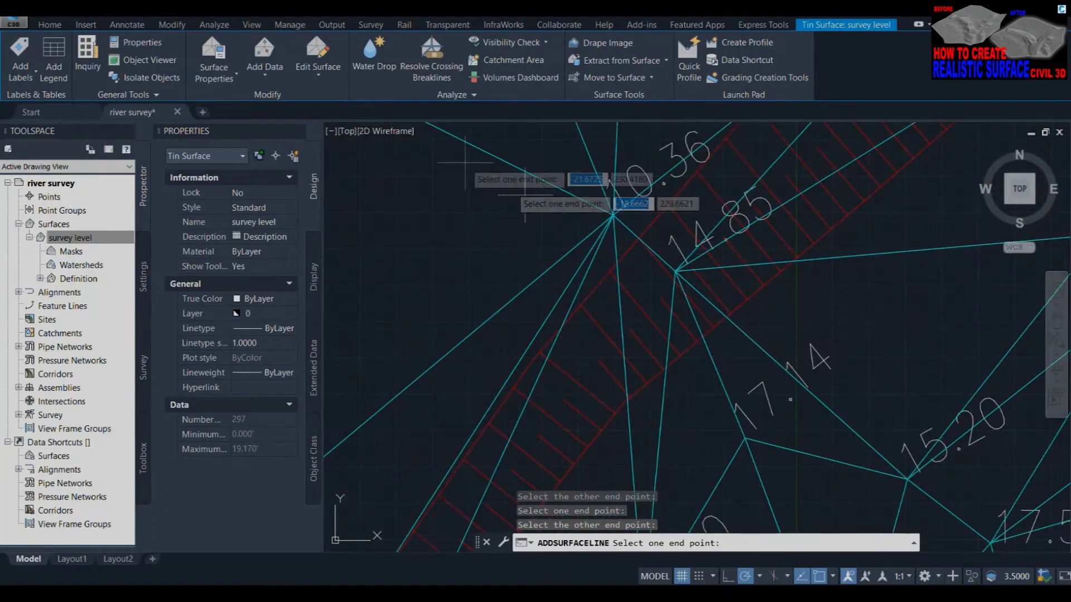
# Attempt Modify Point, dismiss the hidden surface points warning, and cancel the selection.
pyautogui.click(316, 56)
pyautogui.click(341, 246)
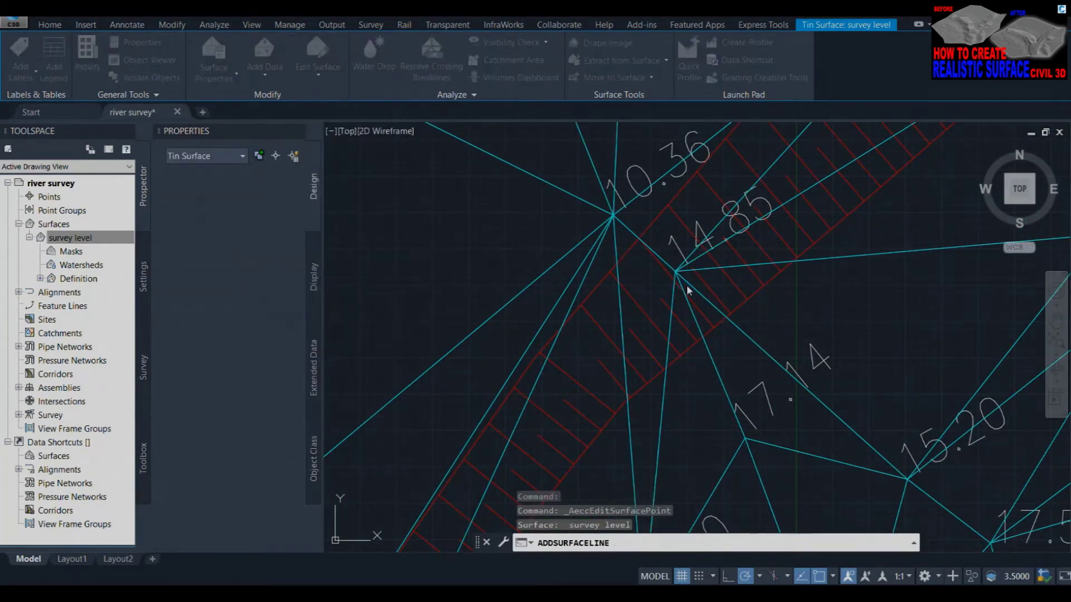
pyautogui.press('Return')
pyautogui.click(504, 226)
pyautogui.press('Escape')
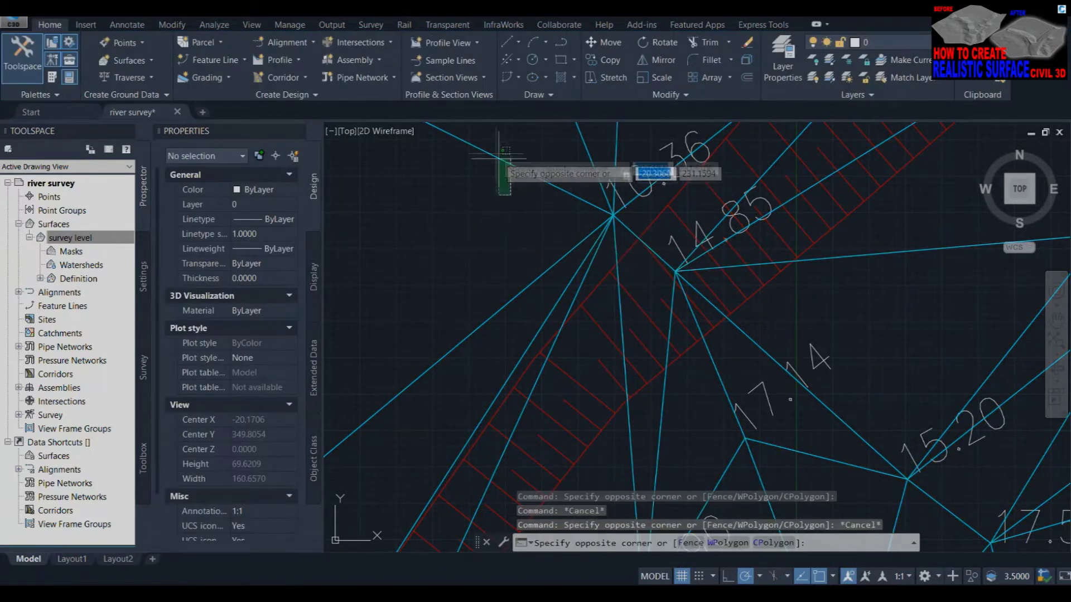
# Select the survey level surface and move the 14.85 vertex to a new location.
pyautogui.click(496, 156)
pyautogui.click(317, 55)
pyautogui.click(342, 245)
pyautogui.press('Return')
pyautogui.click(317, 56)
pyautogui.click(336, 272)
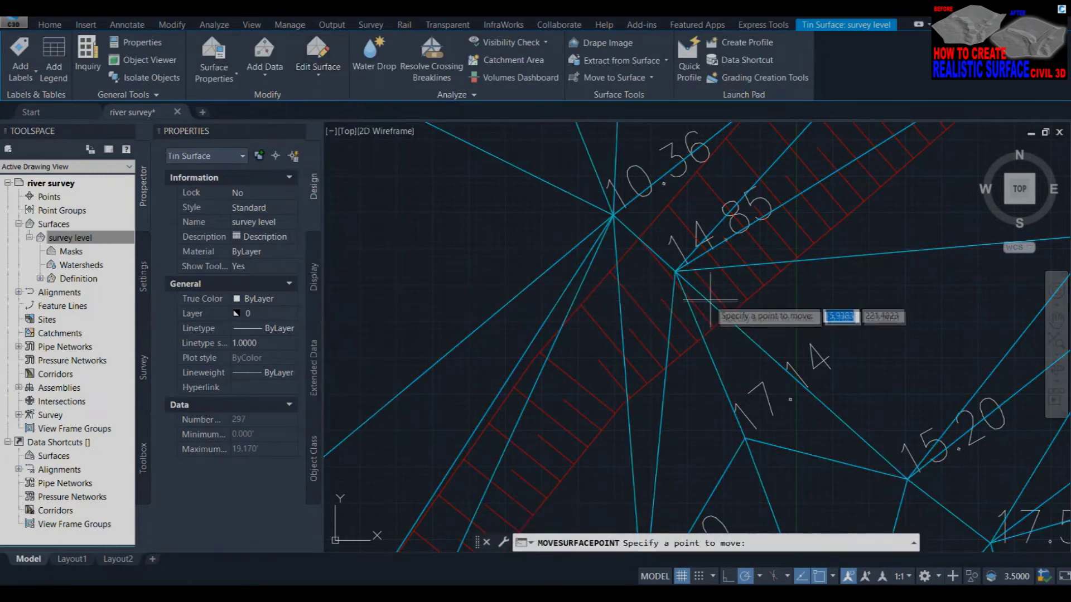
pyautogui.click(673, 273)
pyautogui.click(697, 341)
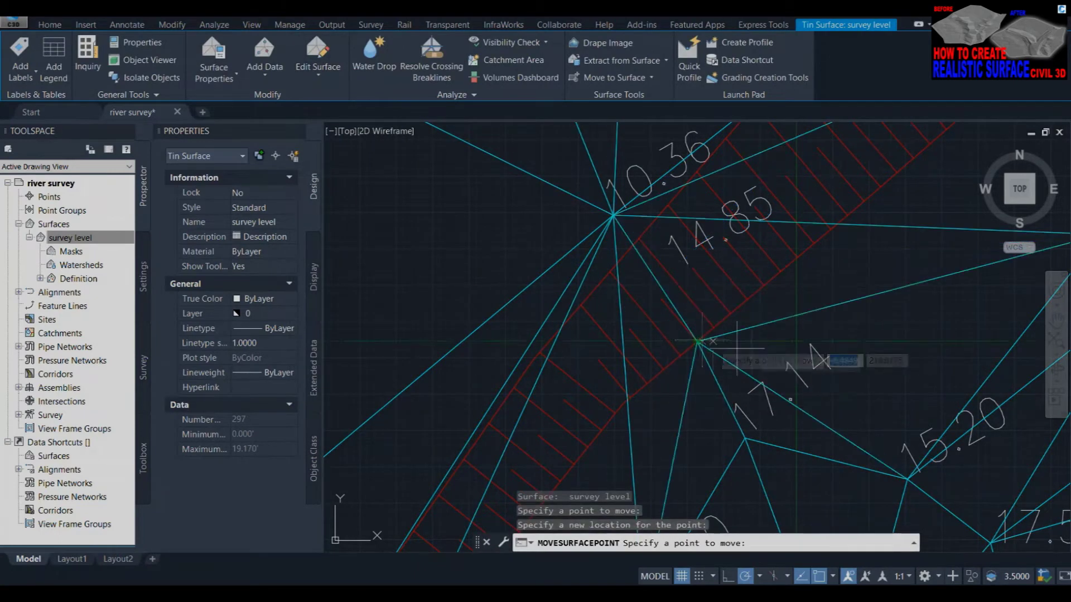
# Add new triangulation edges around the moved vertex.
pyautogui.click(316, 55)
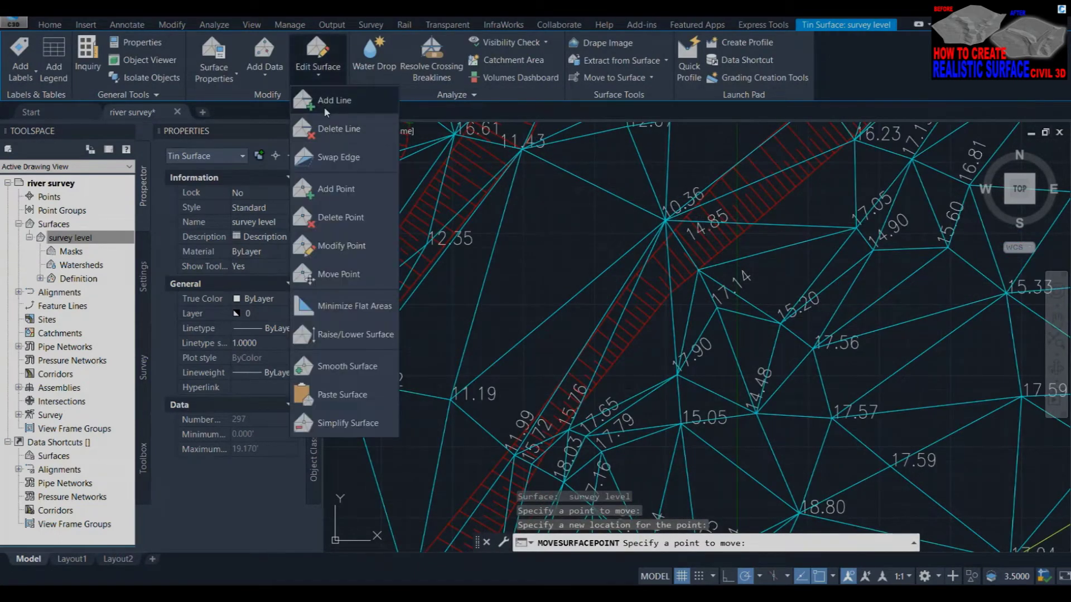
pyautogui.click(335, 101)
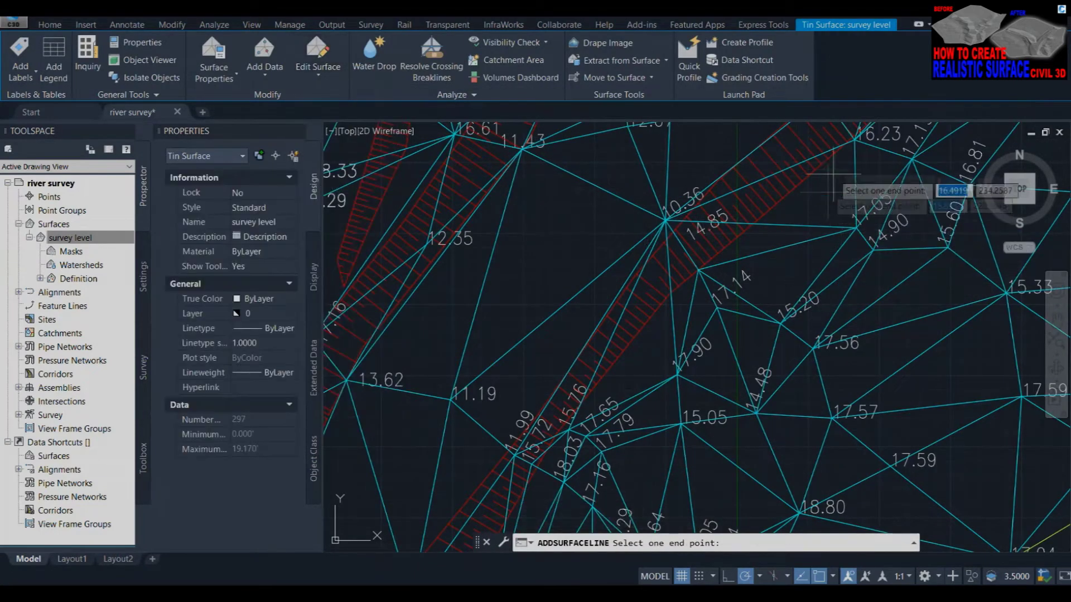
pyautogui.click(697, 269)
pyautogui.click(677, 375)
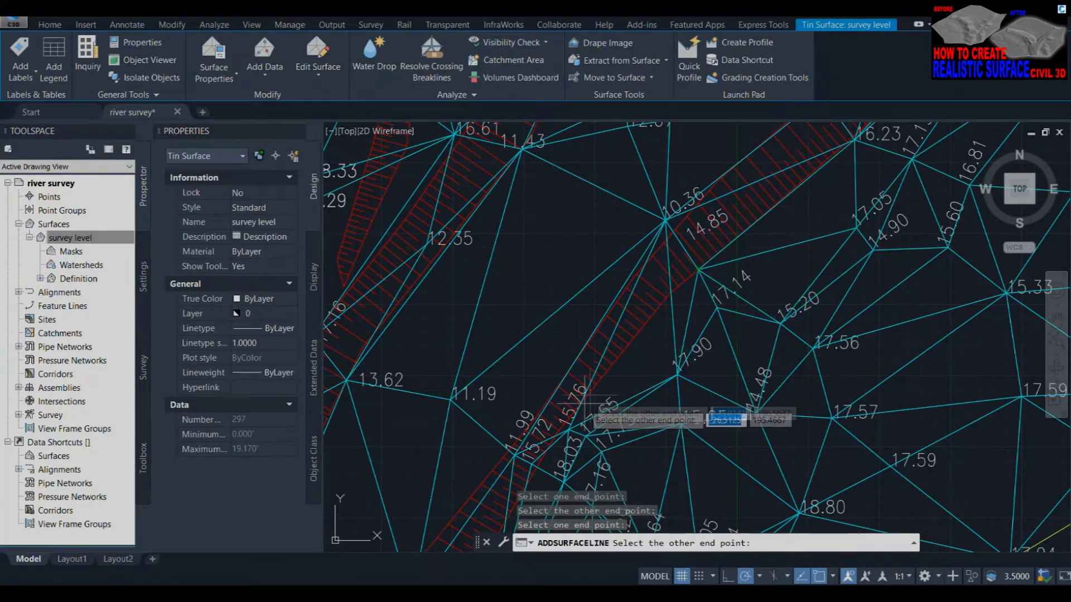
pyautogui.click(568, 430)
pyautogui.scroll(-3, 707, 379)
pyautogui.scroll(2, 535, 430)
pyautogui.scroll(2, 731, 241)
pyautogui.scroll(-3, 731, 241)
pyautogui.scroll(3, 714, 341)
pyautogui.scroll(-2, 720, 334)
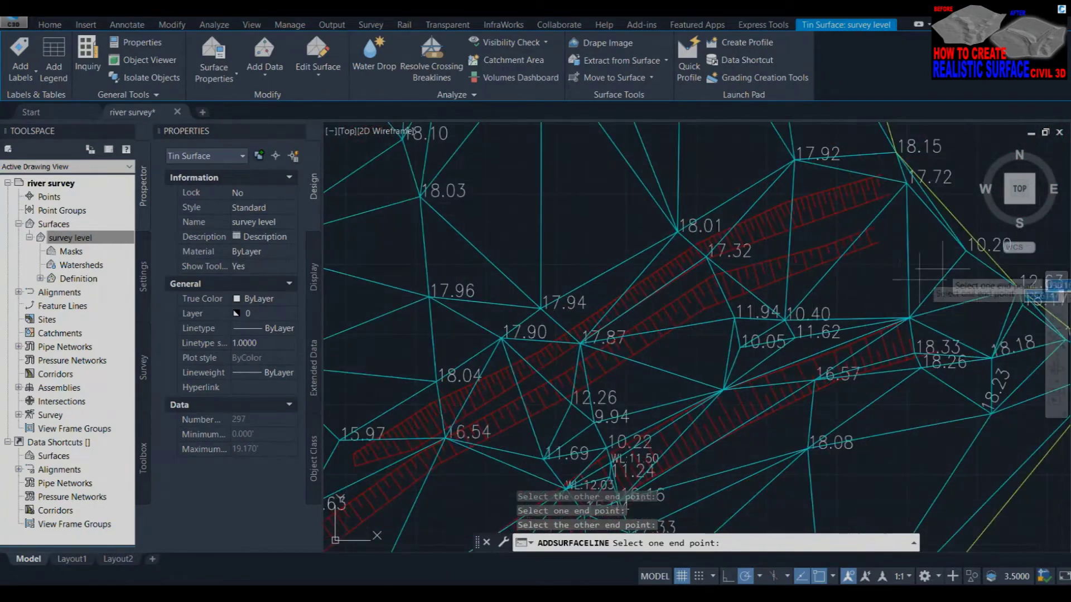
pyautogui.scroll(3, 732, 338)
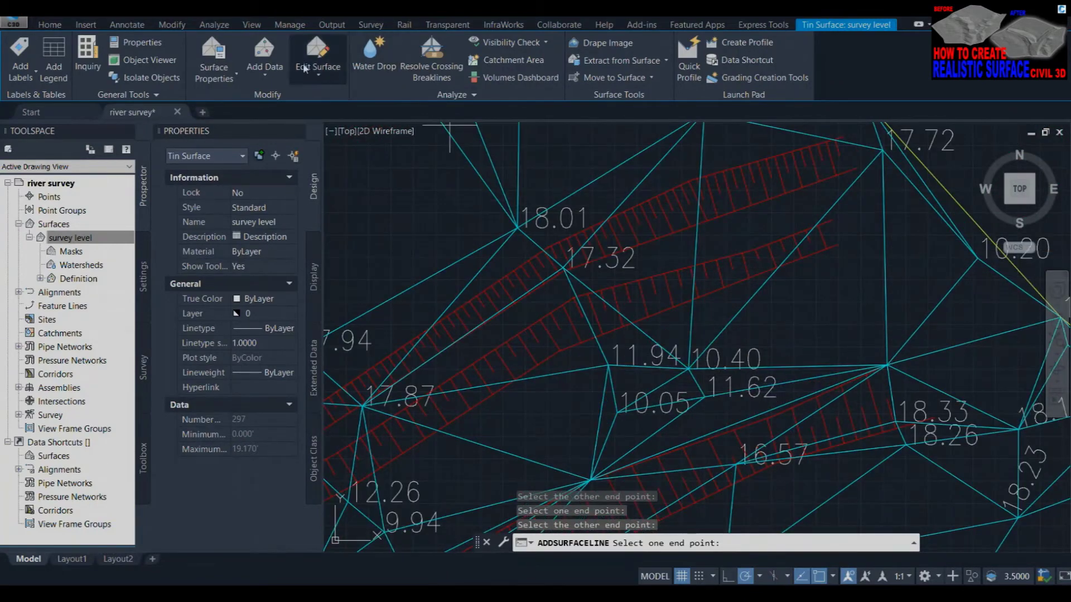
# Add two surface points, both at elevation 11.94.
pyautogui.click(317, 70)
pyautogui.click(338, 189)
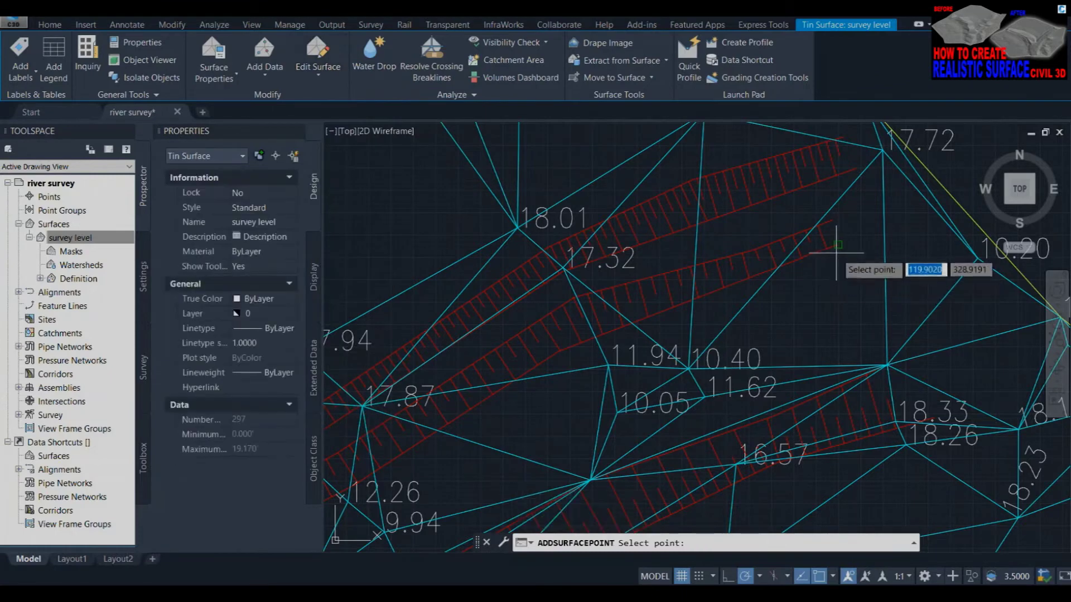
pyautogui.write('11.94')
pyautogui.press('Return')
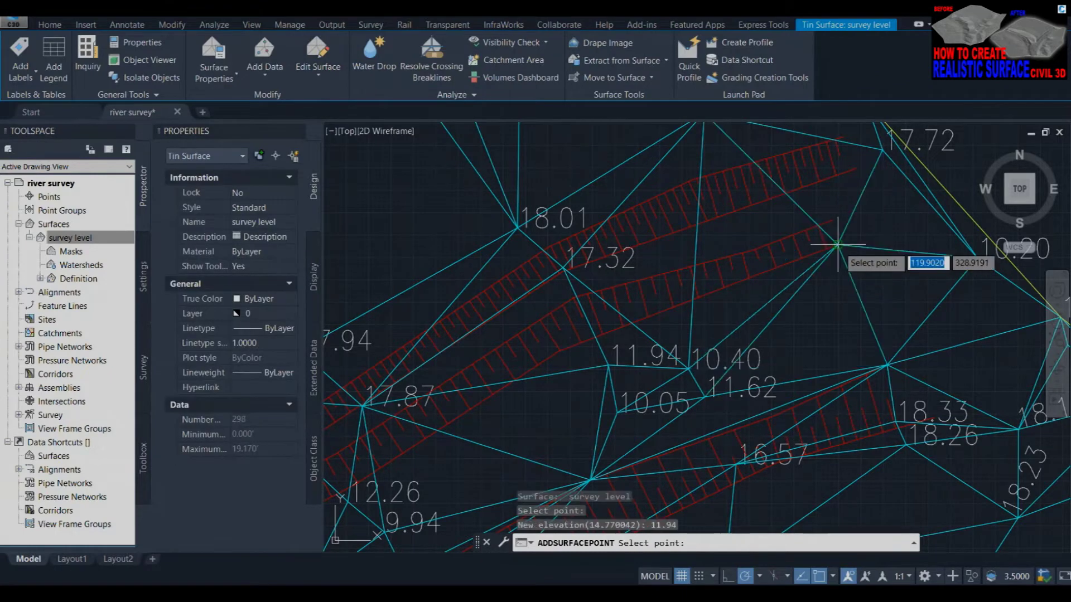
pyautogui.click(571, 353)
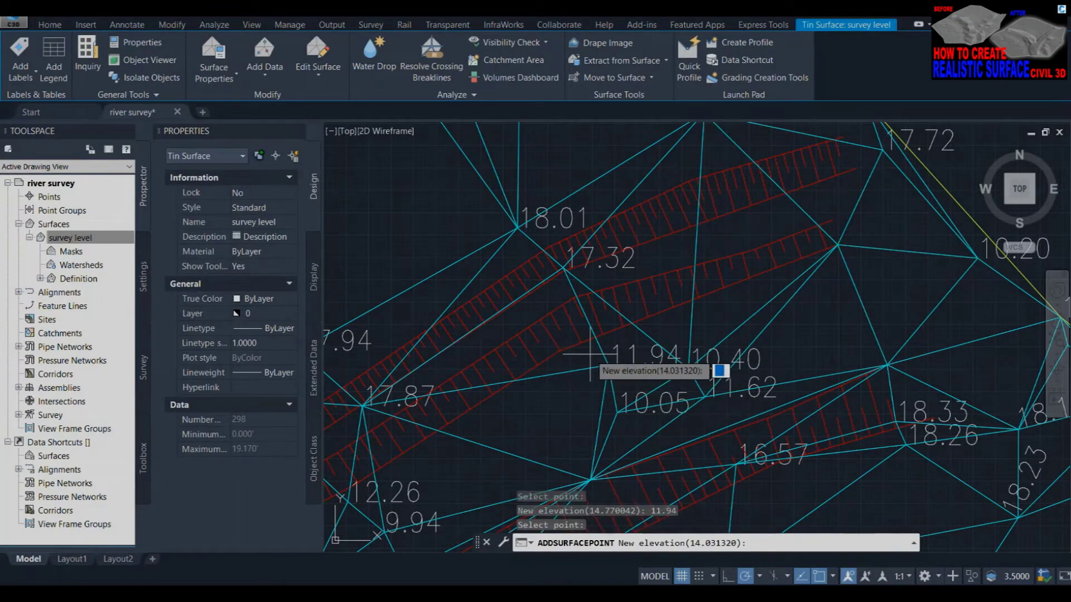
pyautogui.write('11.94')
pyautogui.press('Return')
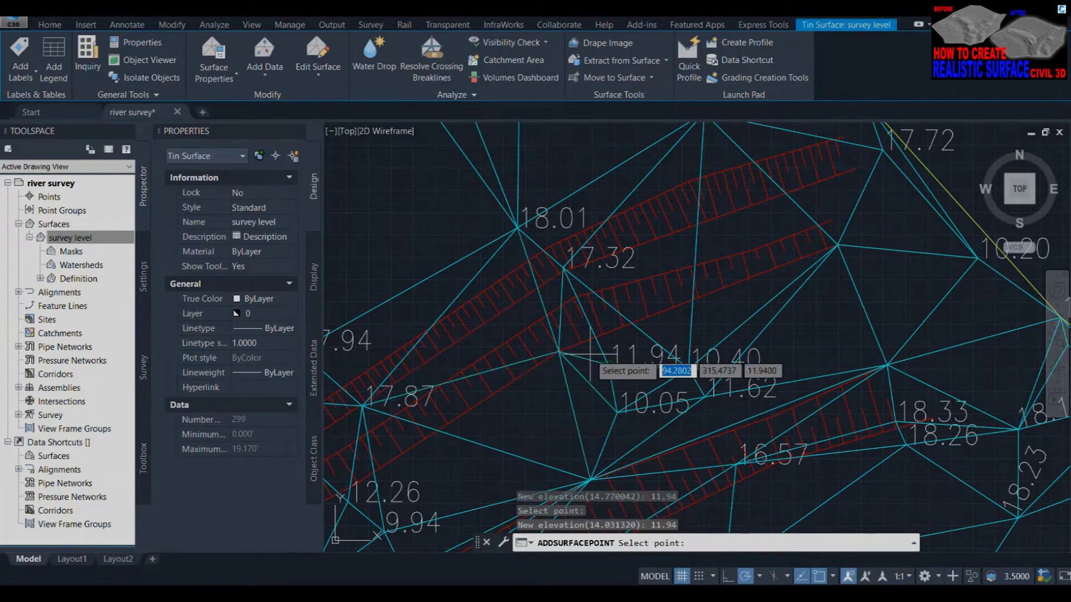
# Add more triangulation edges linking the new points toward the 12.26 area.
pyautogui.click(317, 58)
pyautogui.click(334, 100)
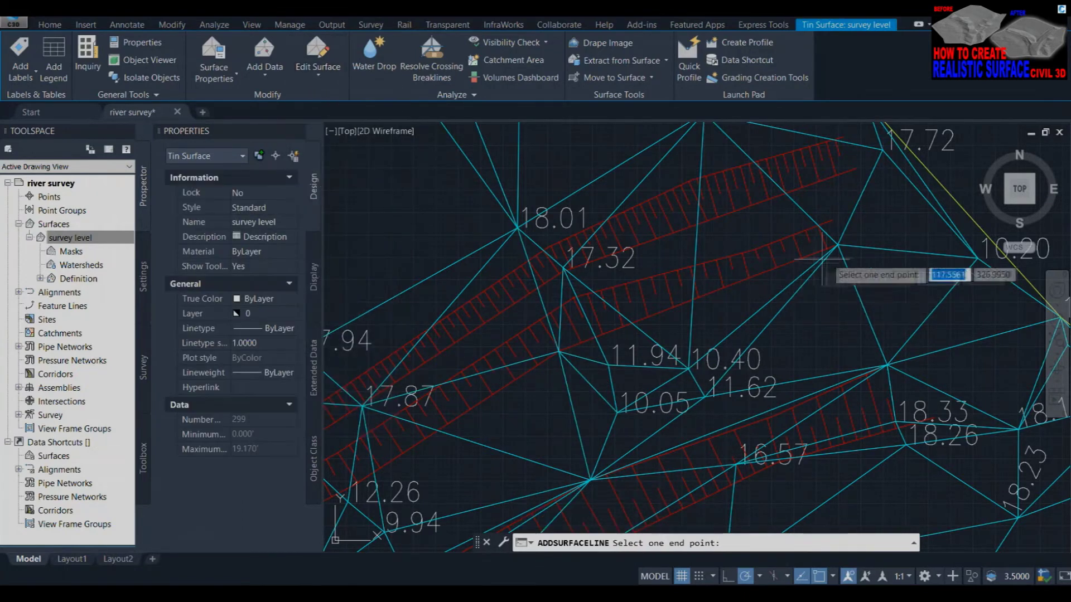
pyautogui.click(559, 352)
pyautogui.moveTo(559, 352); pyautogui.dragTo(776, 223, button='middle')
pyautogui.click(780, 222)
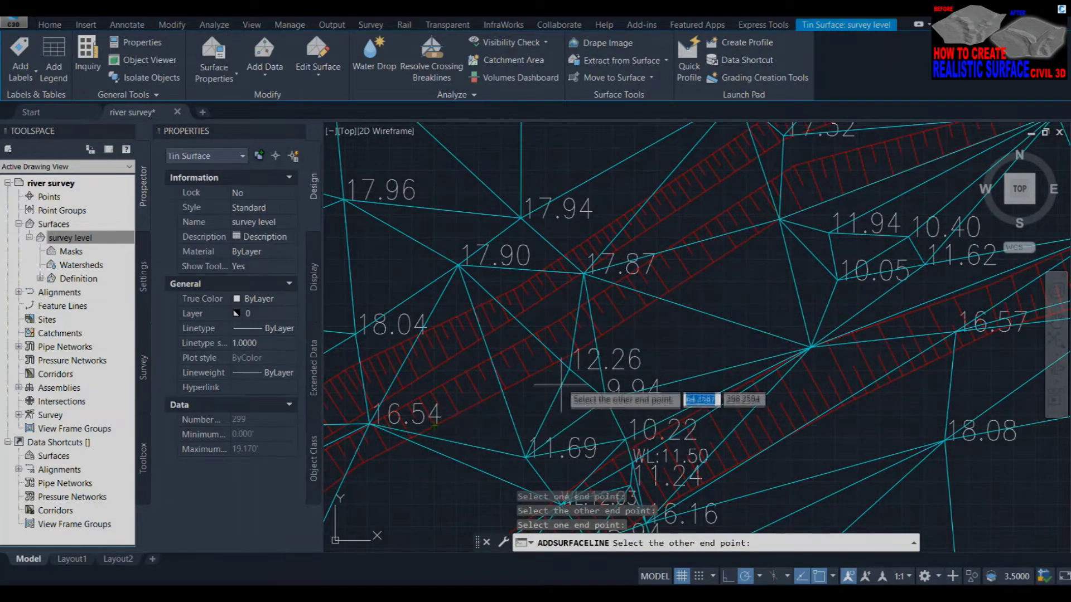
pyautogui.click(568, 365)
pyautogui.moveTo(568, 365); pyautogui.dragTo(781, 268, button='middle')
pyautogui.moveTo(469, 435); pyautogui.dragTo(680, 343, button='middle')
pyautogui.scroll(-2, 679, 343)
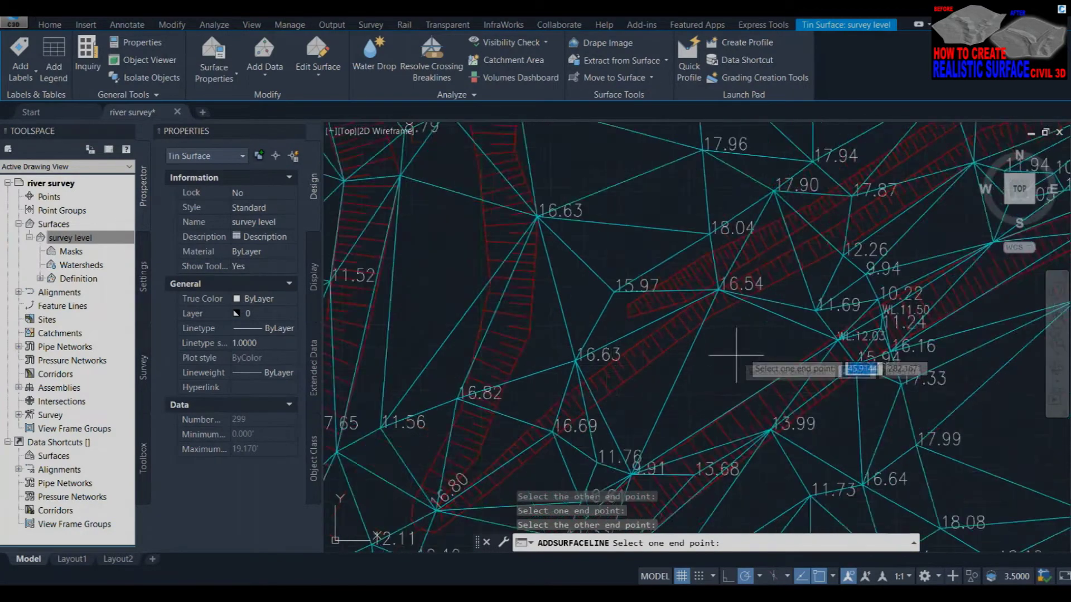
pyautogui.scroll(2, 718, 359)
pyautogui.scroll(-2, 485, 399)
pyautogui.scroll(2, 599, 376)
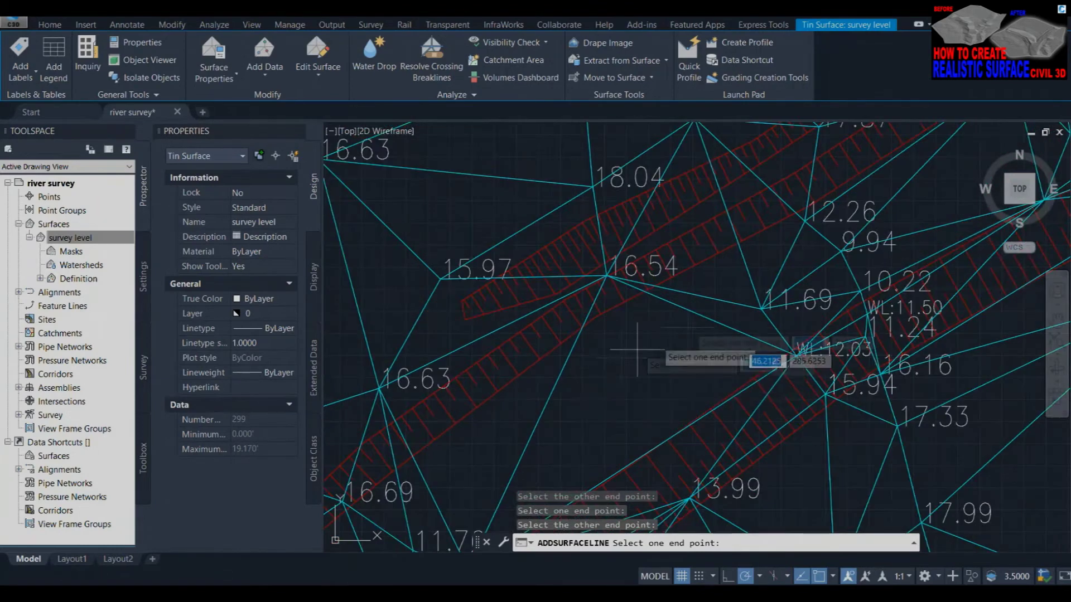
# Add a surface point at elevation 12.26, bringing the count to 300.
pyautogui.click(317, 64)
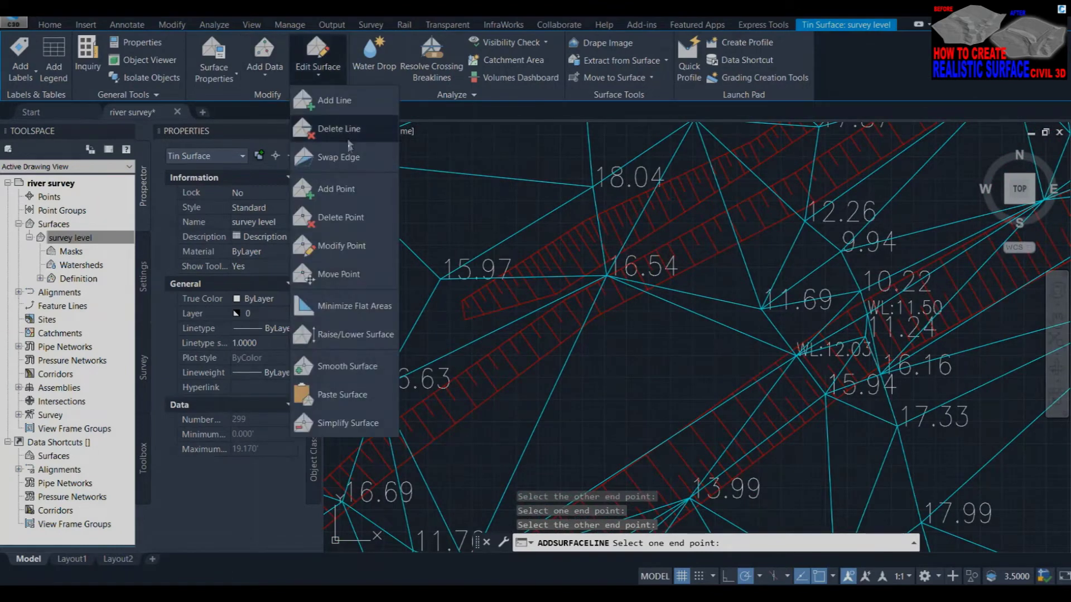
pyautogui.click(336, 189)
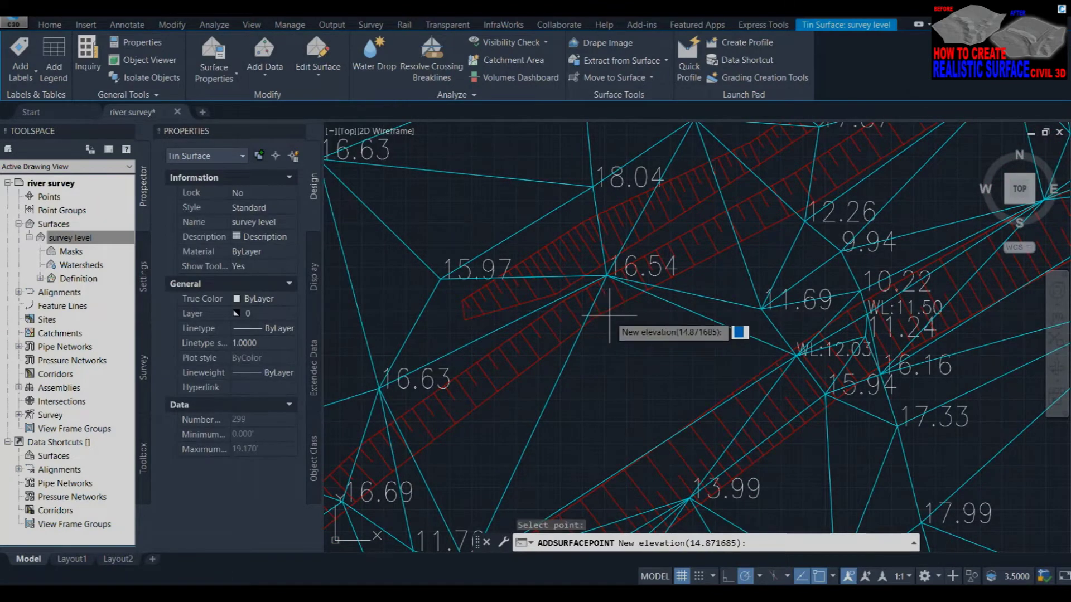
pyautogui.write('12.26')
pyautogui.press('Return')
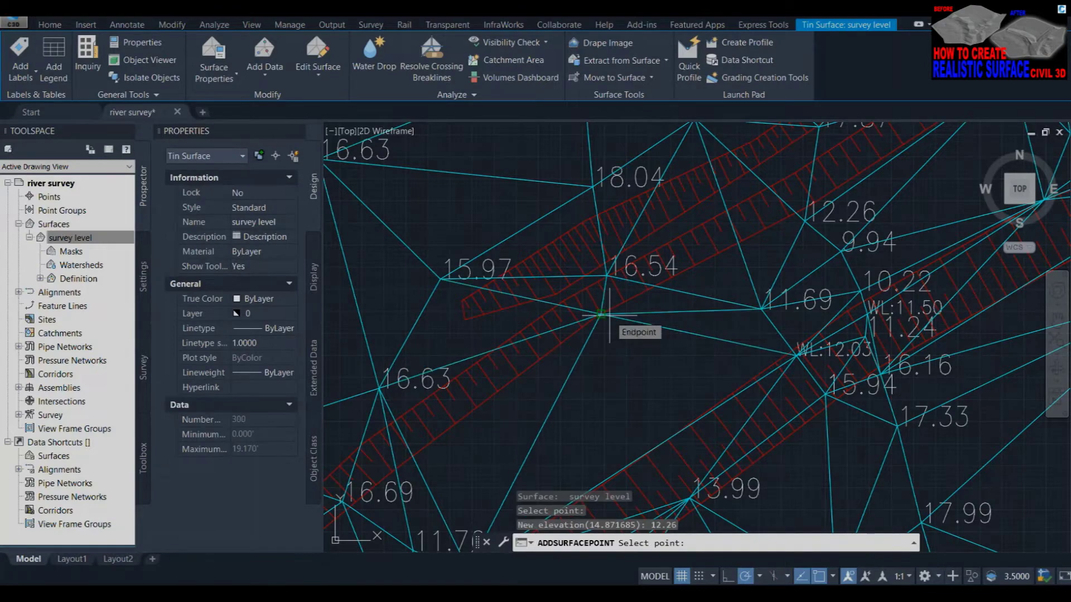
pyautogui.scroll(-2, 455, 378)
pyautogui.scroll(2, 390, 446)
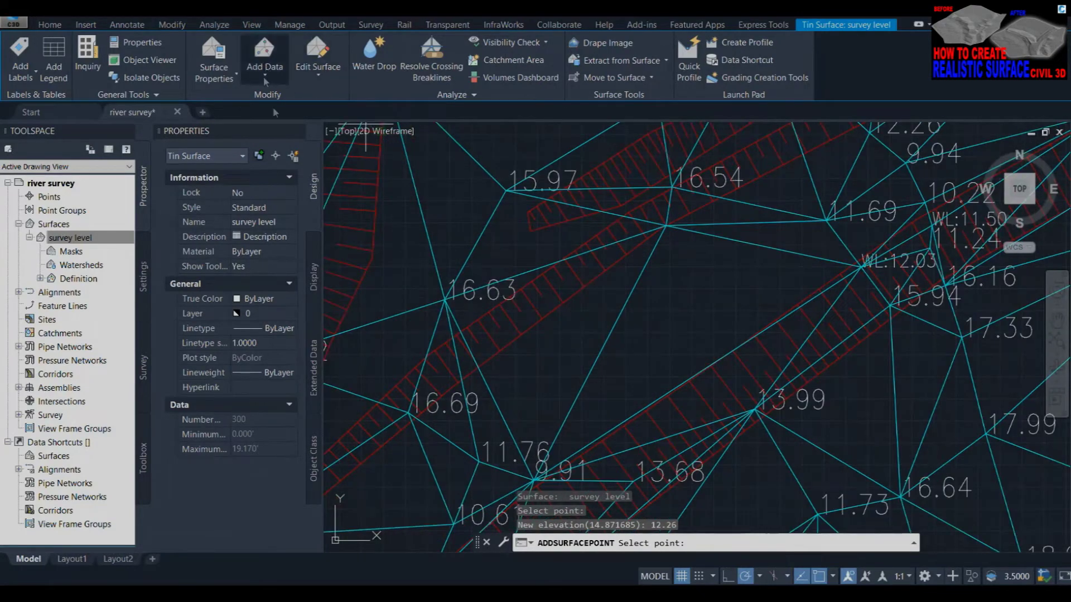
pyautogui.scroll(1, 703, 280)
pyautogui.scroll(-2, 638, 354)
pyautogui.scroll(3, 599, 299)
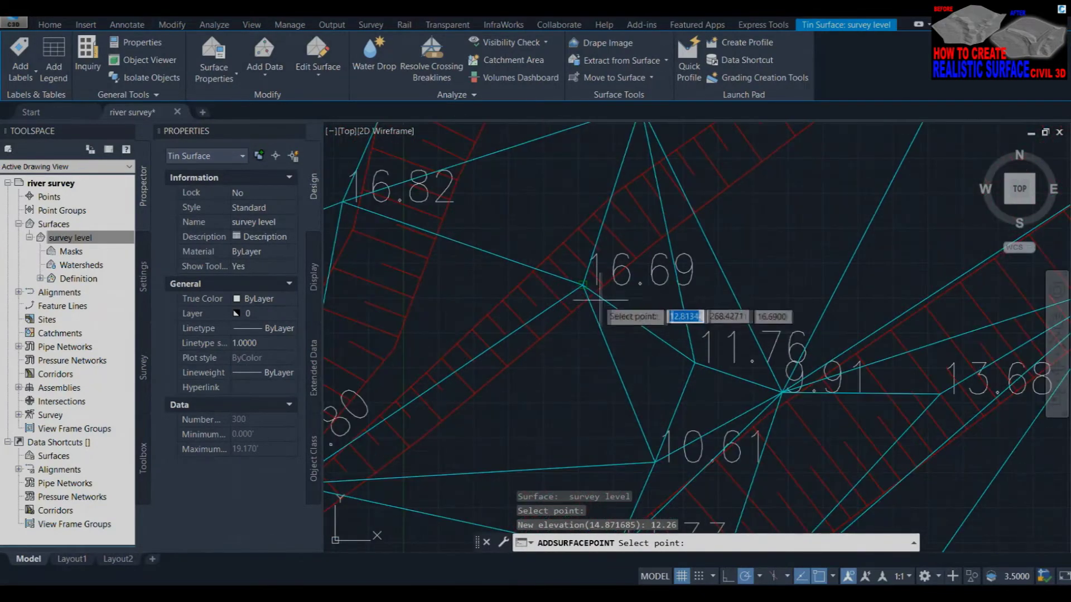
pyautogui.click(318, 61)
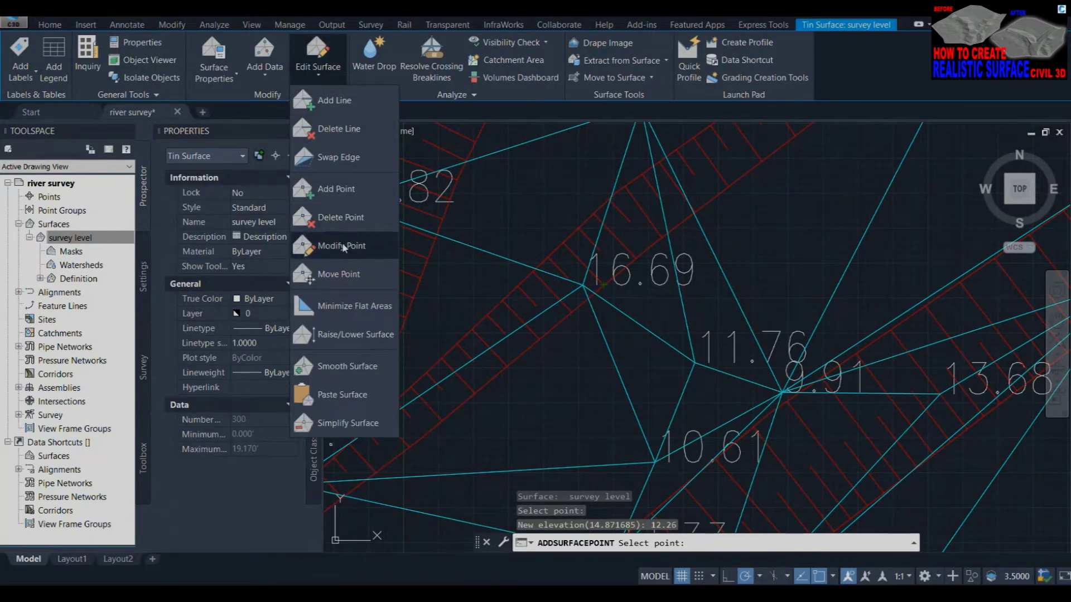
pyautogui.click(341, 245)
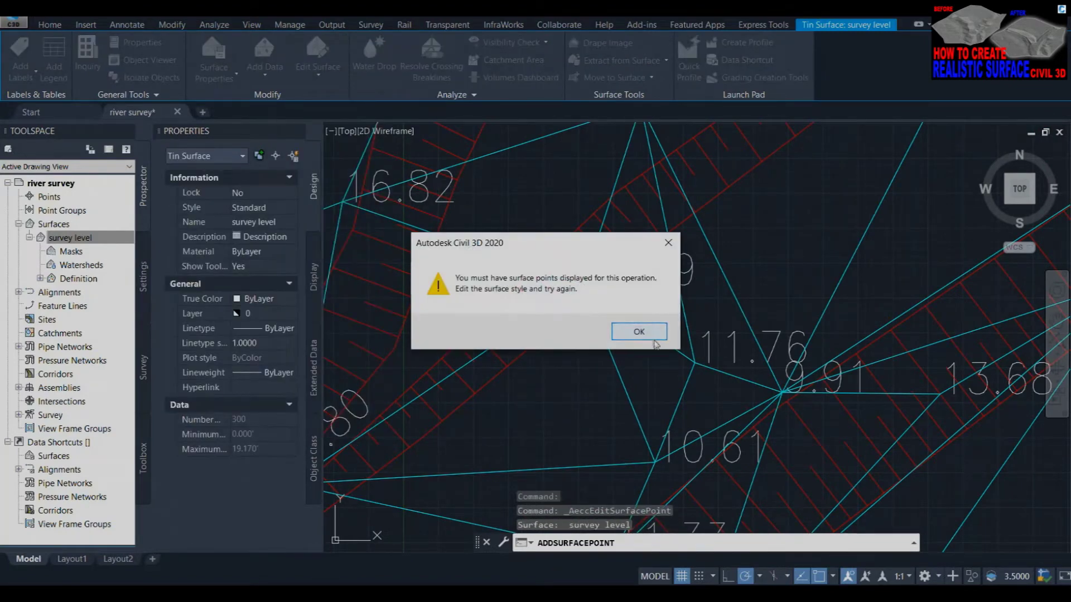
# Dismiss the surface points warning and move the 16.69 point to a new spot.
pyautogui.click(650, 335)
pyautogui.click(318, 61)
pyautogui.click(340, 276)
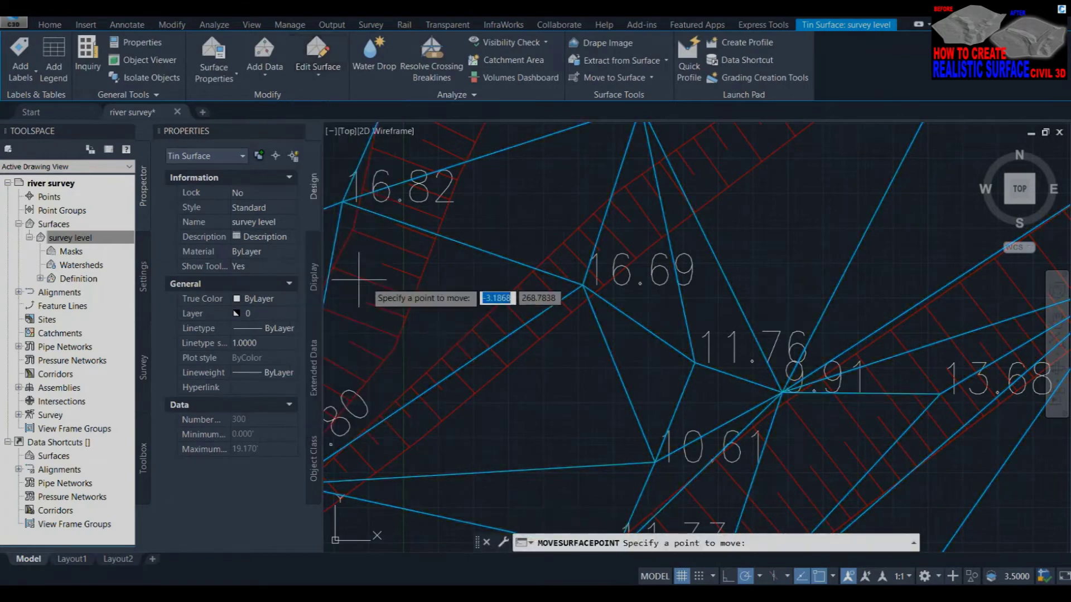
pyautogui.click(583, 286)
pyautogui.click(548, 258)
pyautogui.scroll(-2, 528, 377)
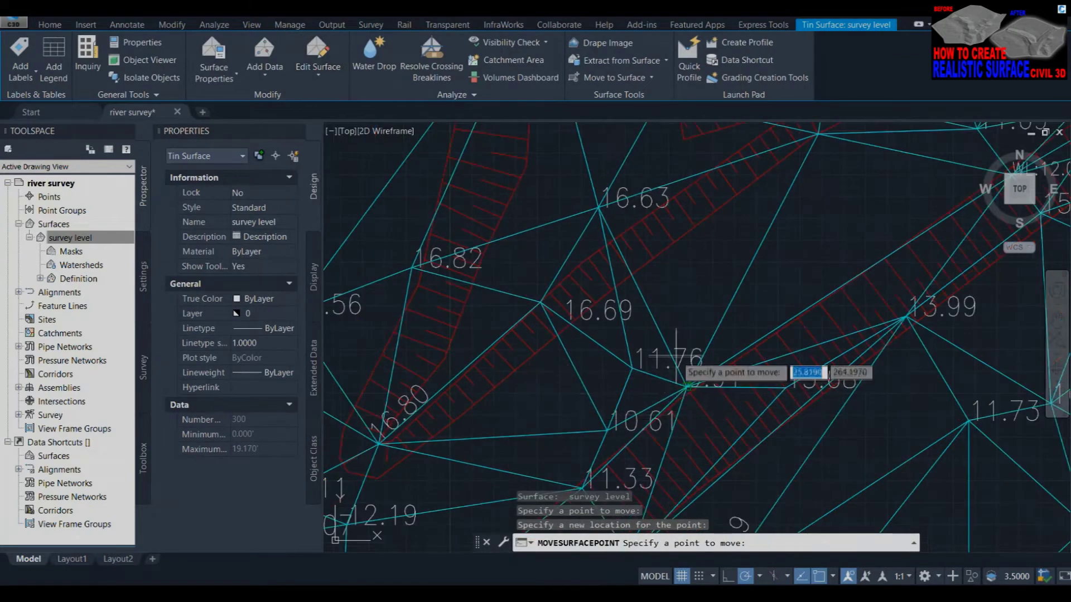
# Add a new triangulation edge between two vertices of the survey level surface.
pyautogui.click(318, 63)
pyautogui.click(335, 123)
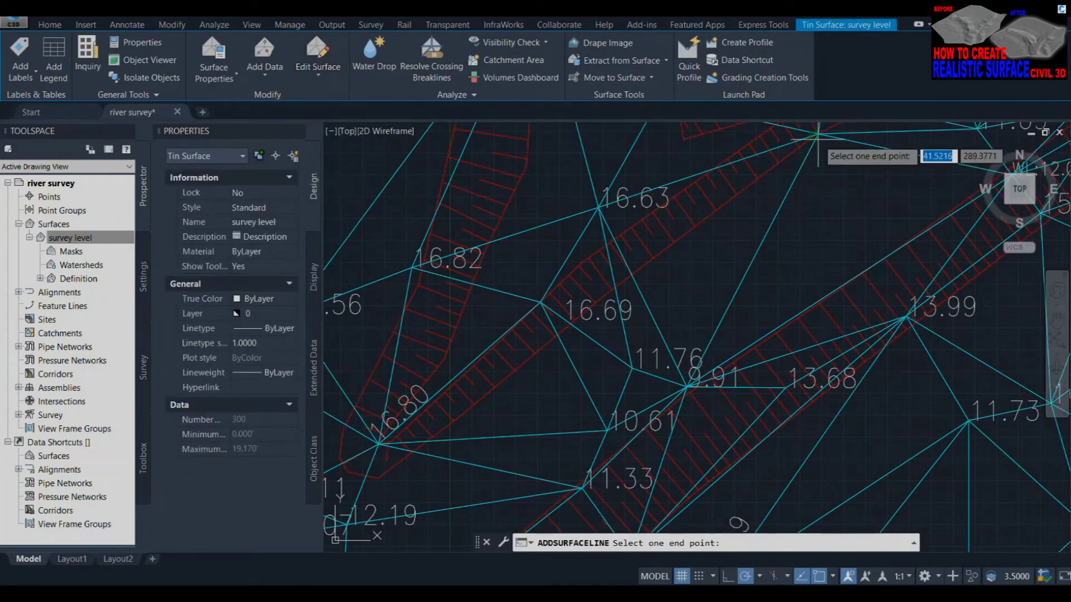
pyautogui.click(687, 386)
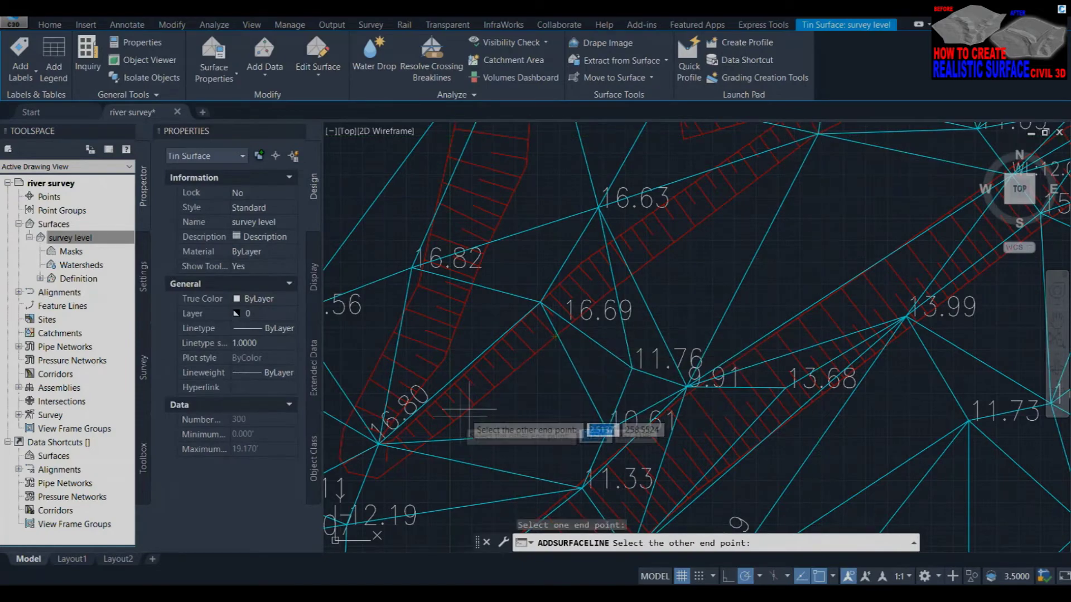
pyautogui.scroll(-3, 524, 399)
pyautogui.scroll(4, 791, 264)
pyautogui.scroll(-1, 791, 264)
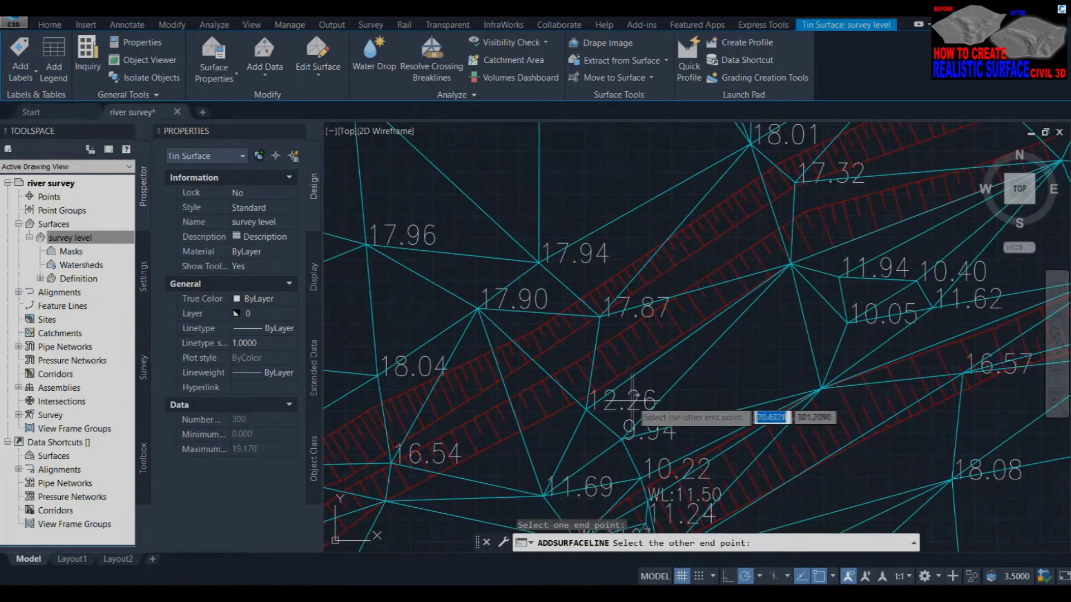
pyautogui.click(788, 263)
pyautogui.scroll(-3, 837, 295)
pyautogui.scroll(2, 731, 335)
pyautogui.scroll(1, 654, 352)
pyautogui.scroll(1, 655, 343)
pyautogui.scroll(-3, 614, 363)
pyautogui.scroll(2, 558, 391)
pyautogui.scroll(1, 518, 412)
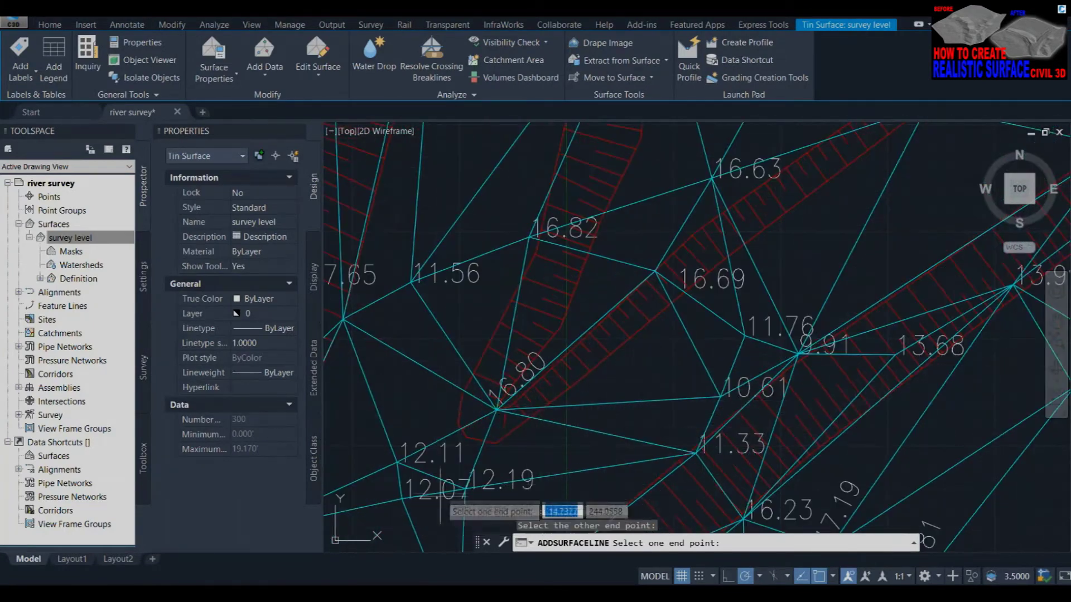
# Add surface points at elevations 12.11, 12.11 and 11.76.
pyautogui.click(318, 64)
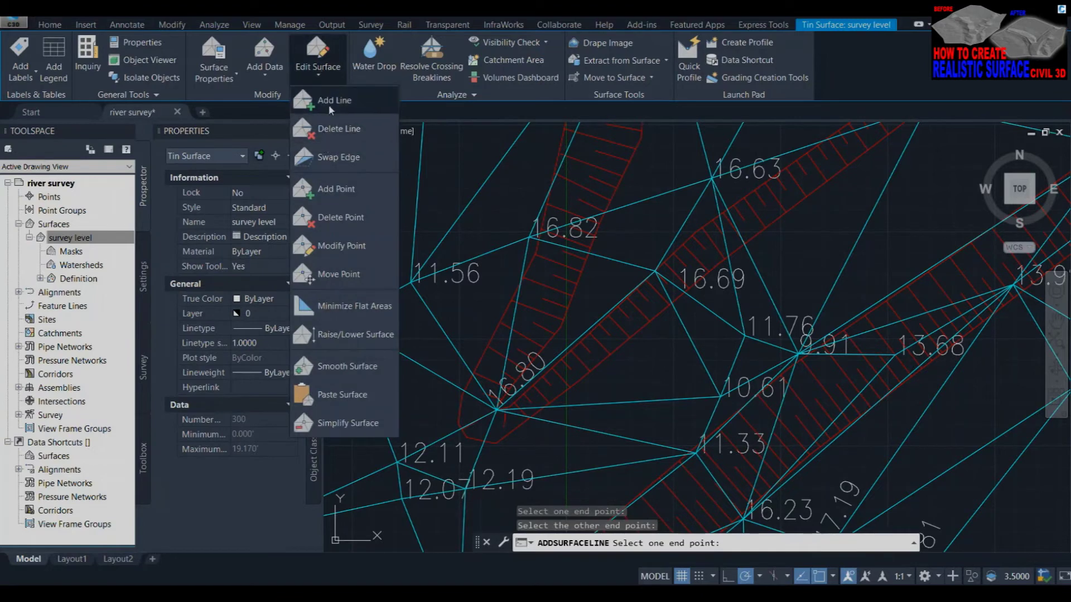
pyautogui.click(326, 197)
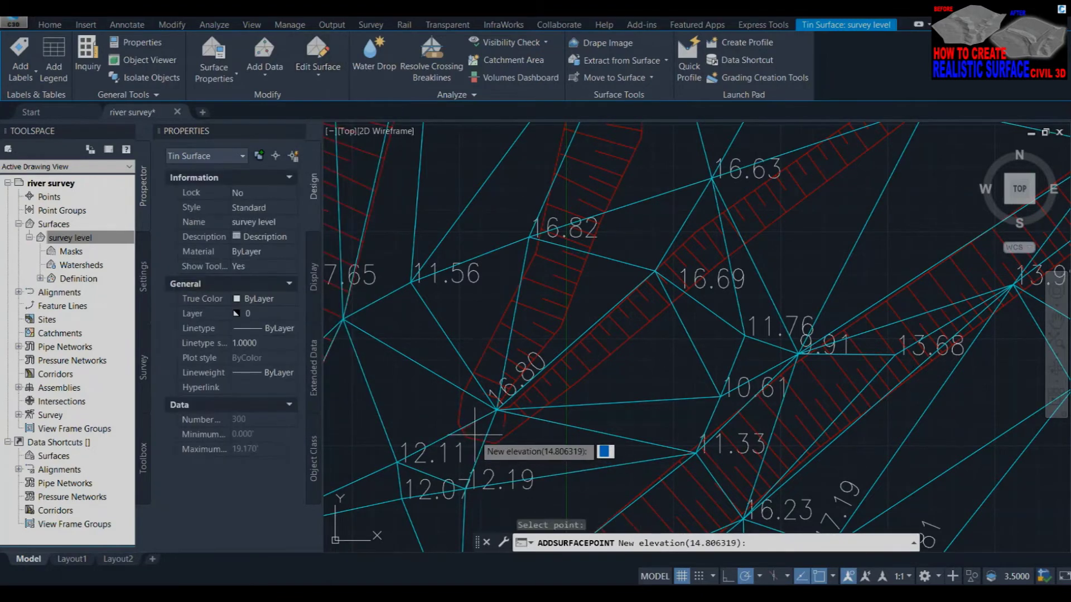
pyautogui.write('1211')
pyautogui.press('Return')
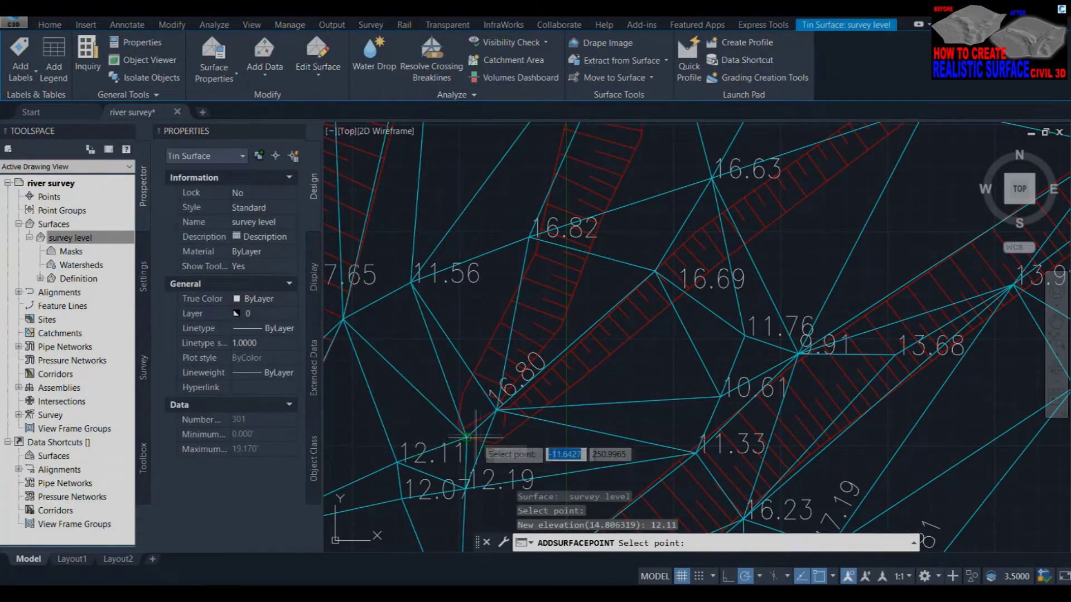
pyautogui.click(504, 443)
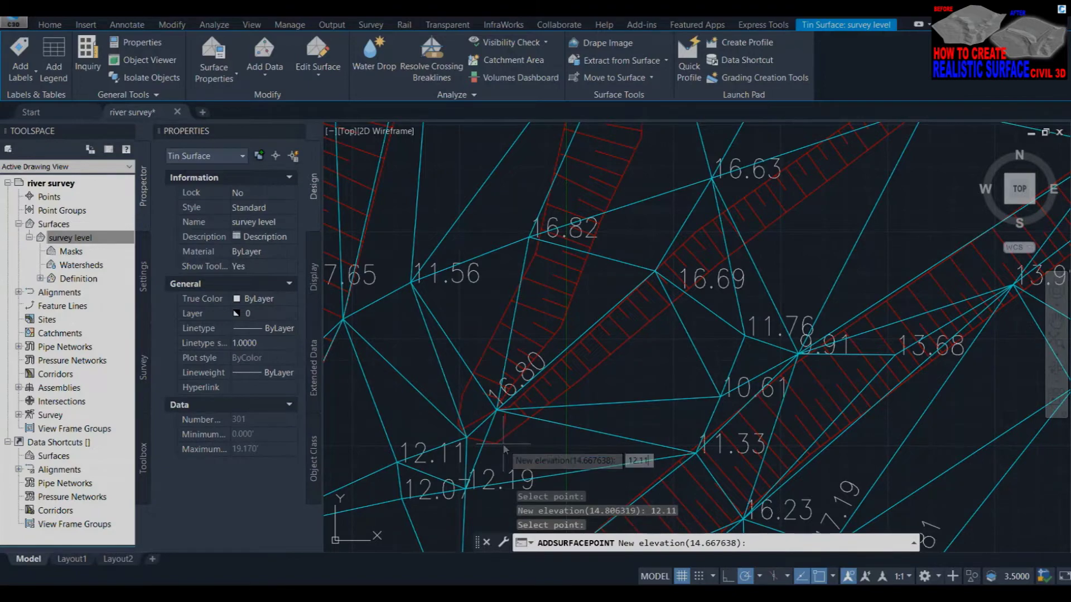
pyautogui.press('Return')
pyautogui.scroll(-2, 511, 424)
pyautogui.scroll(2, 602, 365)
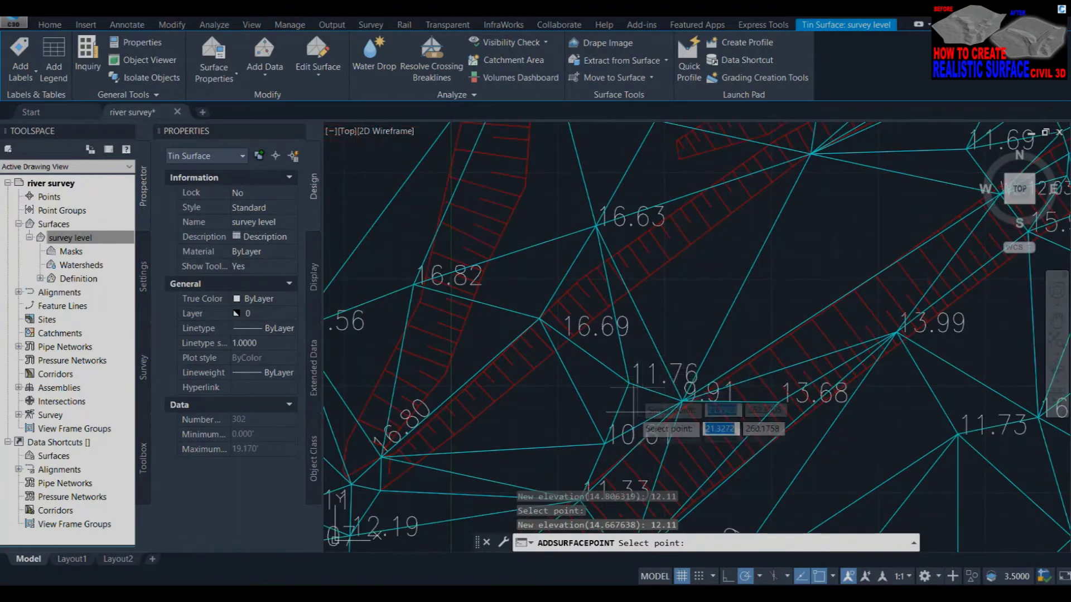
pyautogui.press('Escape')
pyautogui.press('Return')
pyautogui.write('11.76')
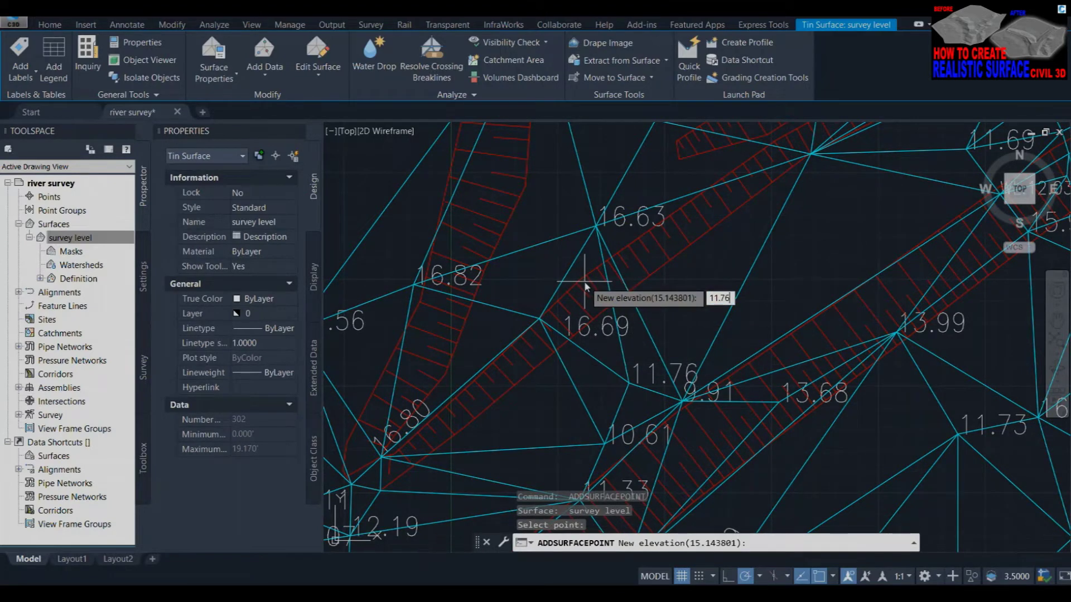
pyautogui.press('Return')
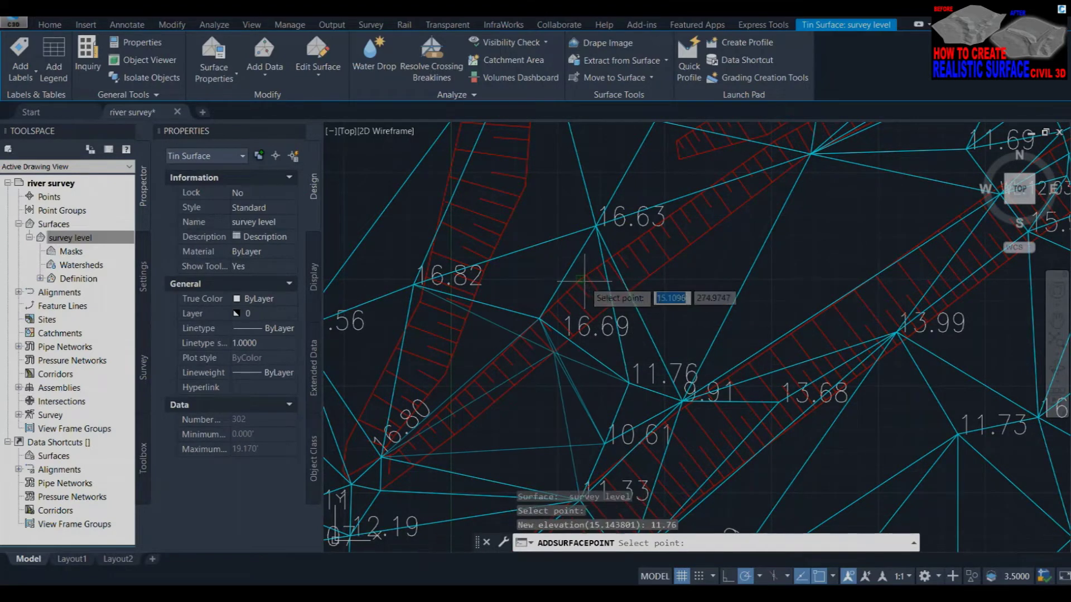
pyautogui.click(325, 83)
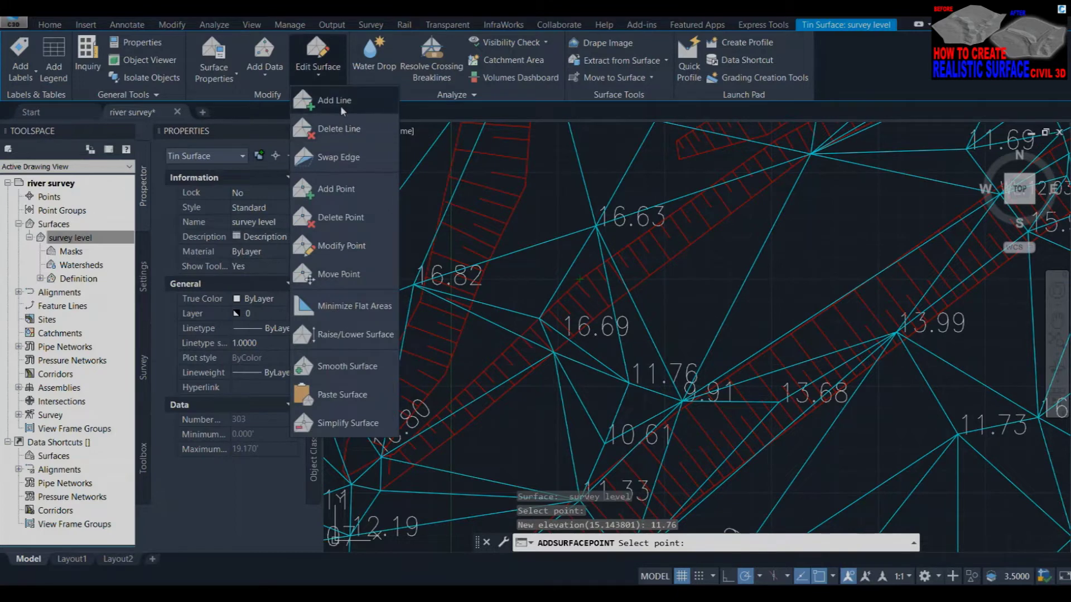
# Attempt a surface line, dismiss the edit error, and reselect the survey level surface.
pyautogui.click(341, 106)
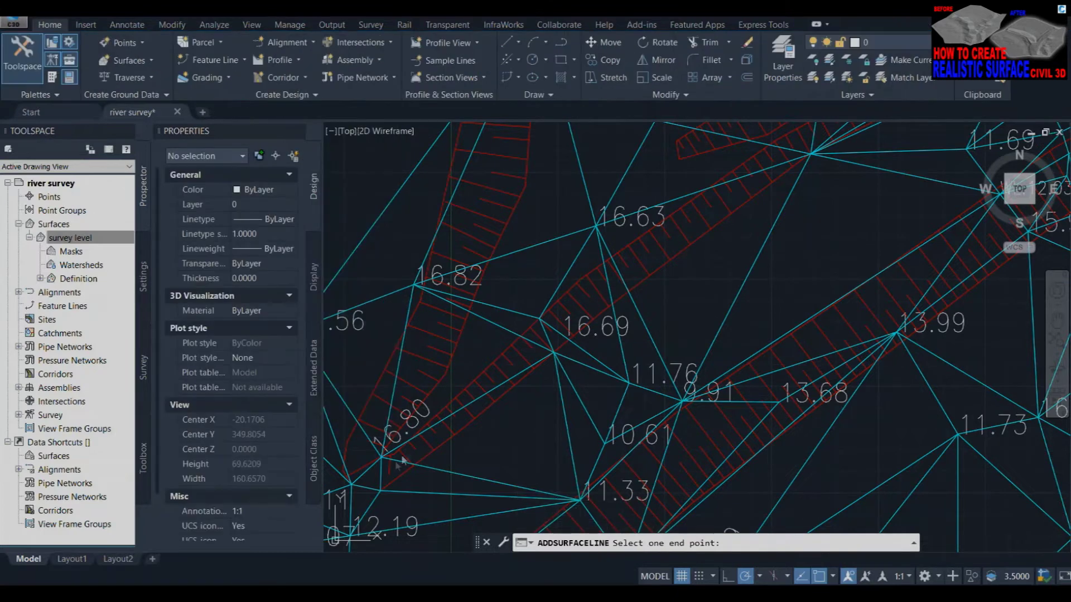
pyautogui.click(434, 451)
pyautogui.click(381, 491)
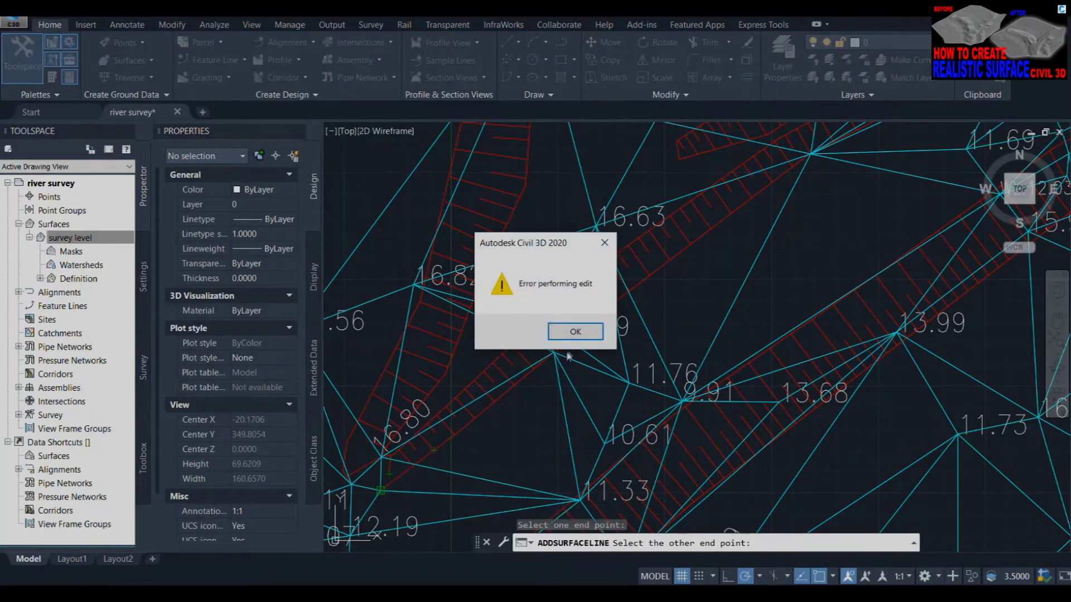
pyautogui.click(567, 330)
pyautogui.moveTo(437, 214); pyautogui.dragTo(359, 184)
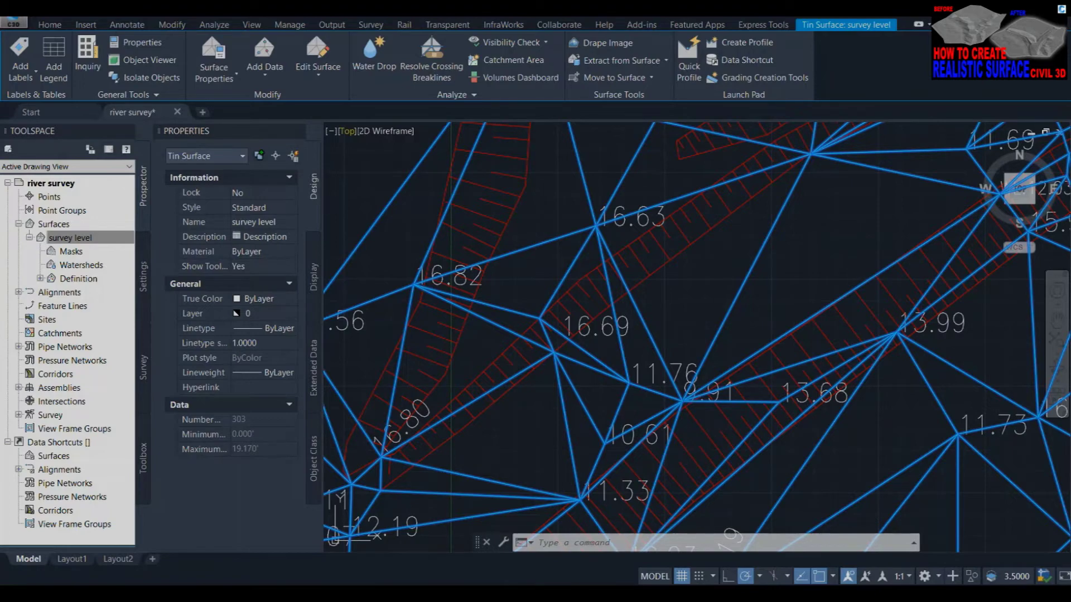
pyautogui.click(582, 570)
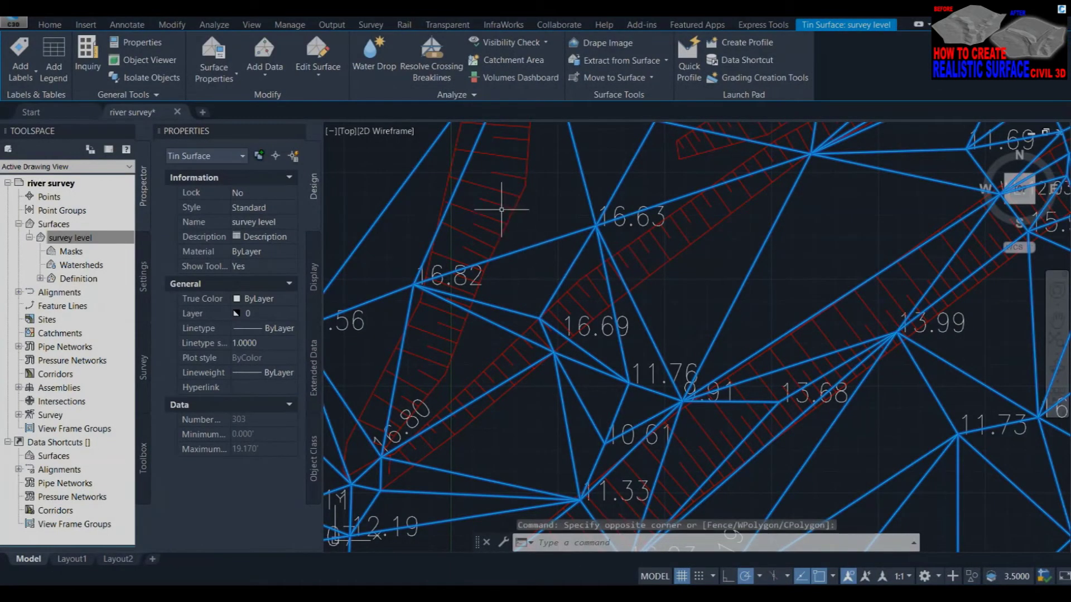
# Add triangulation edges joining the vertices around 16.82, 11.76 and 11.33.
pyautogui.click(321, 77)
pyautogui.click(337, 127)
pyautogui.click(383, 481)
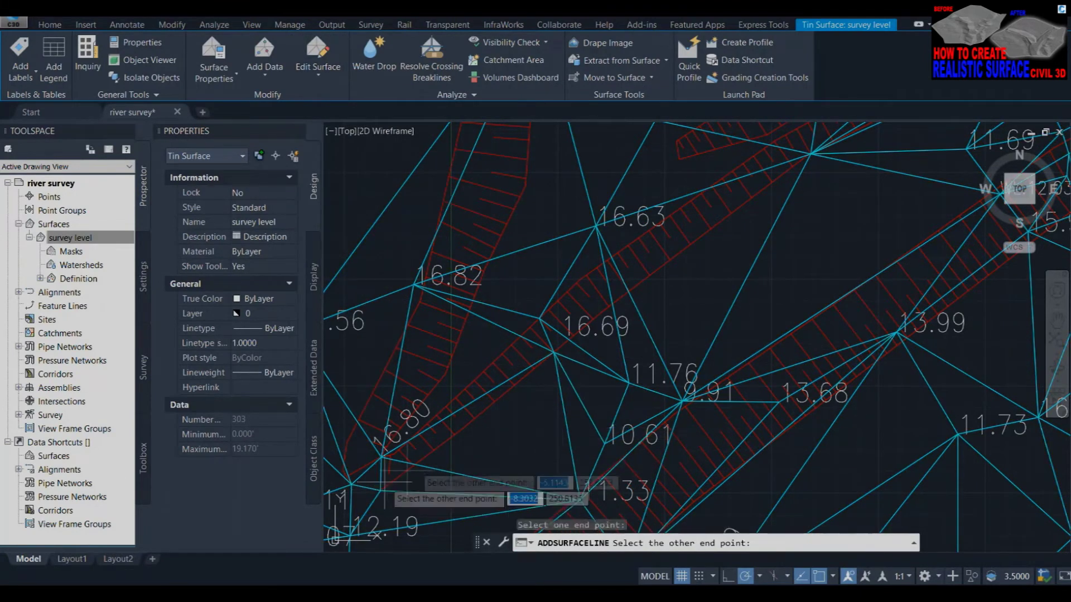
pyautogui.click(682, 400)
pyautogui.click(681, 400)
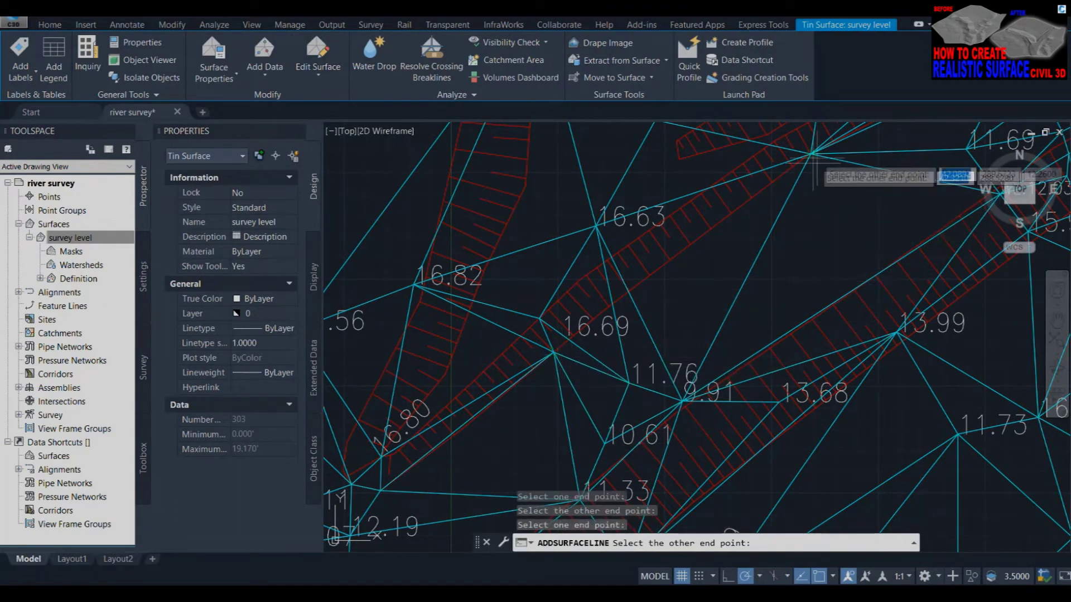
pyautogui.click(813, 152)
pyautogui.scroll(-3, 813, 152)
pyautogui.scroll(3, 781, 329)
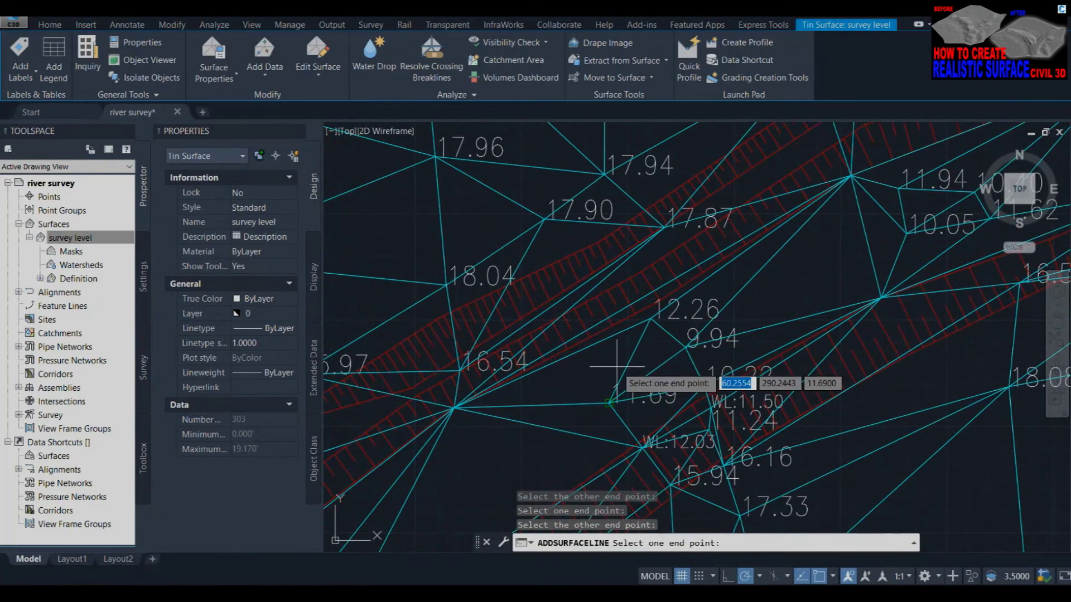
pyautogui.scroll(-5, 616, 367)
pyautogui.scroll(2, 871, 244)
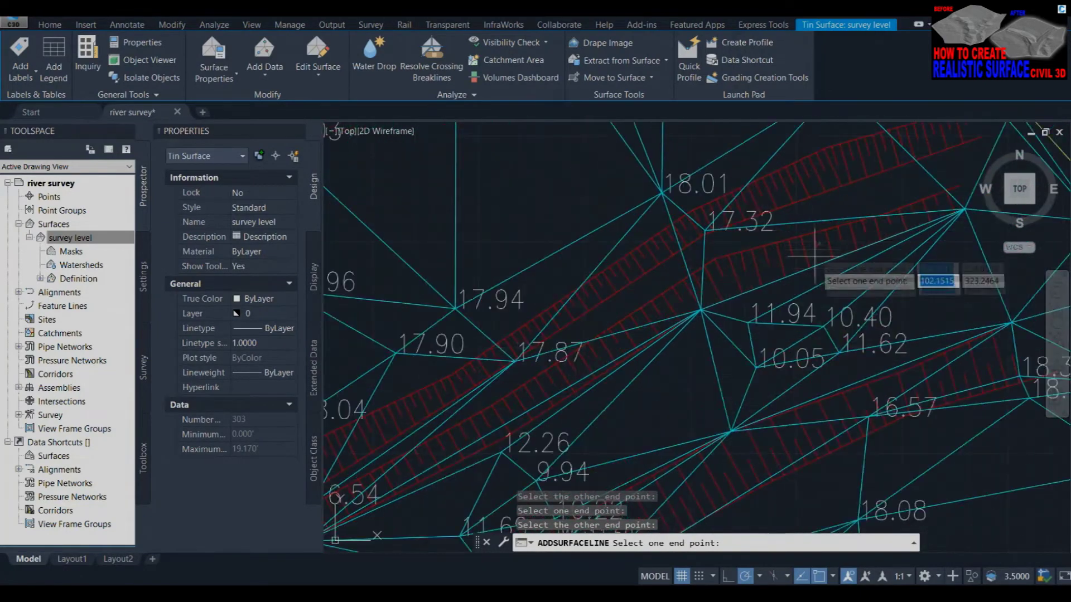
pyautogui.scroll(3, 469, 469)
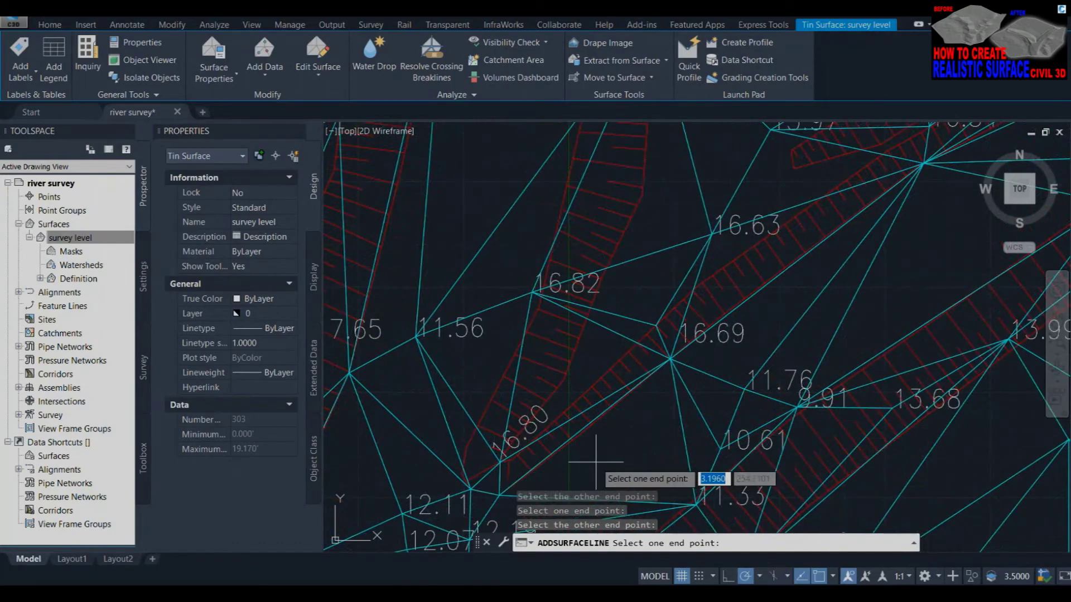
pyautogui.scroll(3, 558, 424)
pyautogui.scroll(-3, 657, 435)
pyautogui.scroll(2, 614, 312)
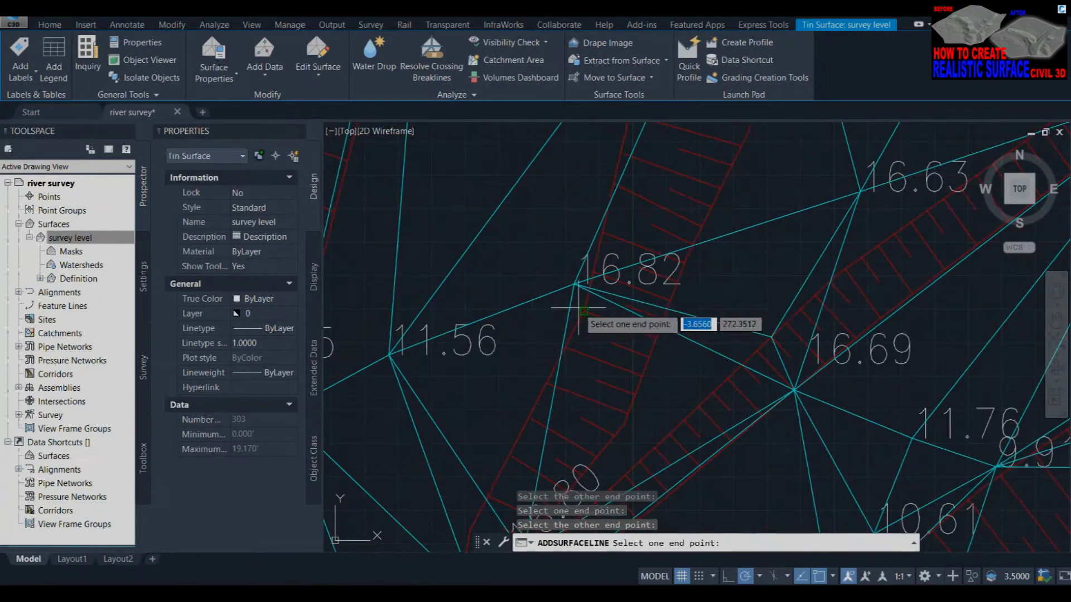
pyautogui.scroll(-2, 657, 258)
pyautogui.click(318, 55)
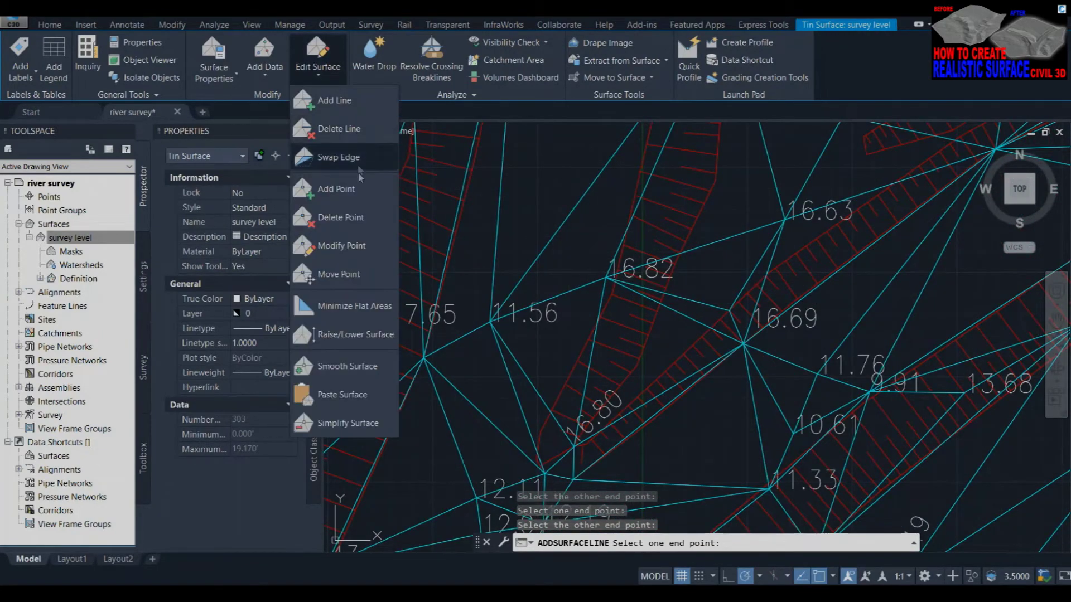
# Move the surface point near 16.82 to a new location.
pyautogui.click(339, 274)
pyautogui.scroll(2, 650, 288)
pyautogui.click(552, 263)
pyautogui.click(698, 278)
pyautogui.scroll(-3, 714, 245)
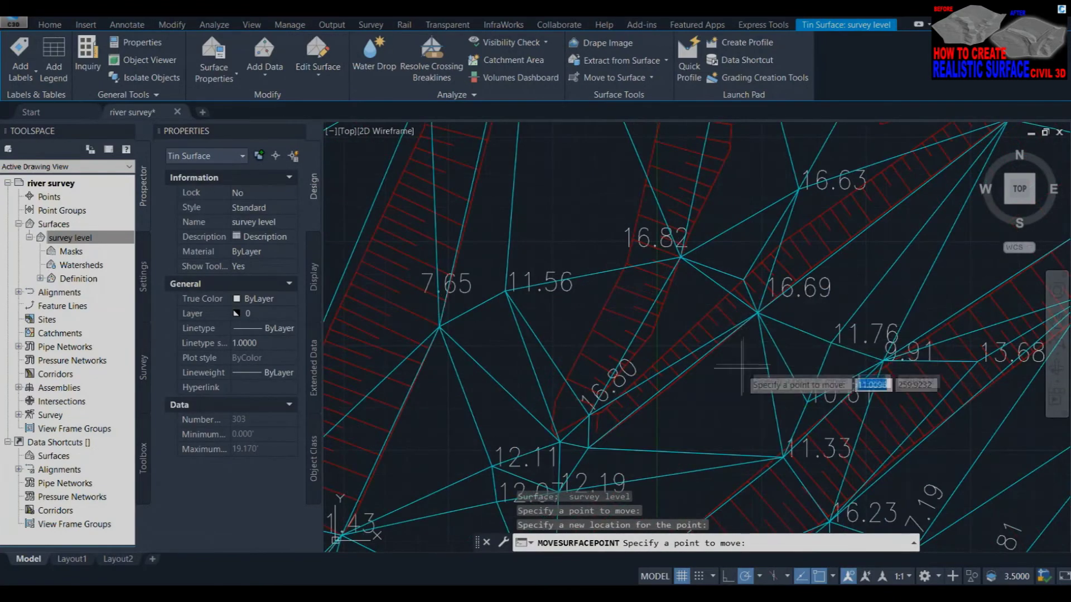
pyautogui.scroll(2, 832, 352)
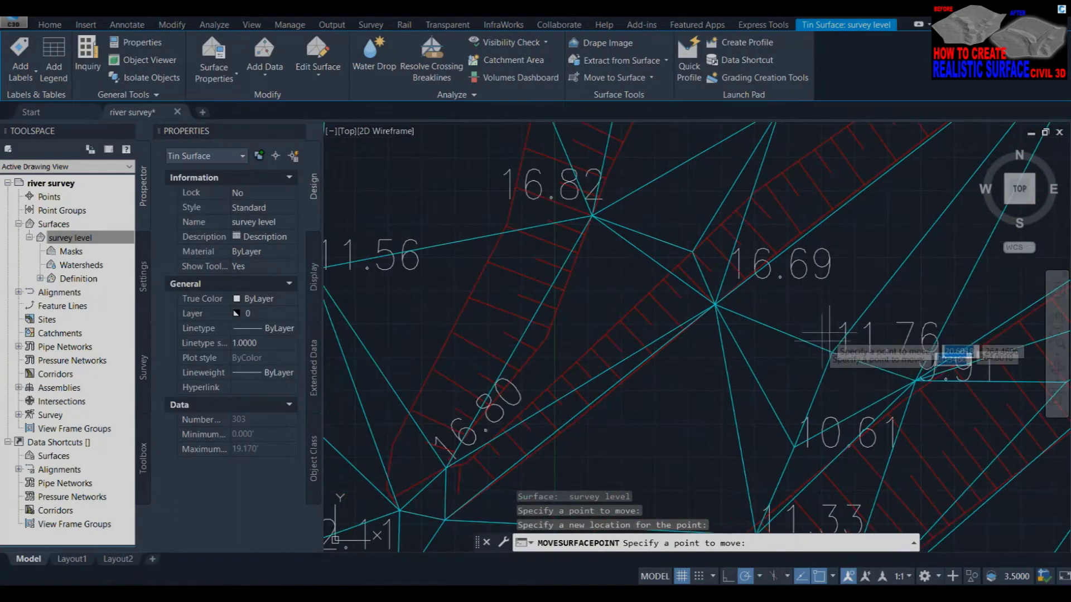
pyautogui.scroll(-2, 832, 353)
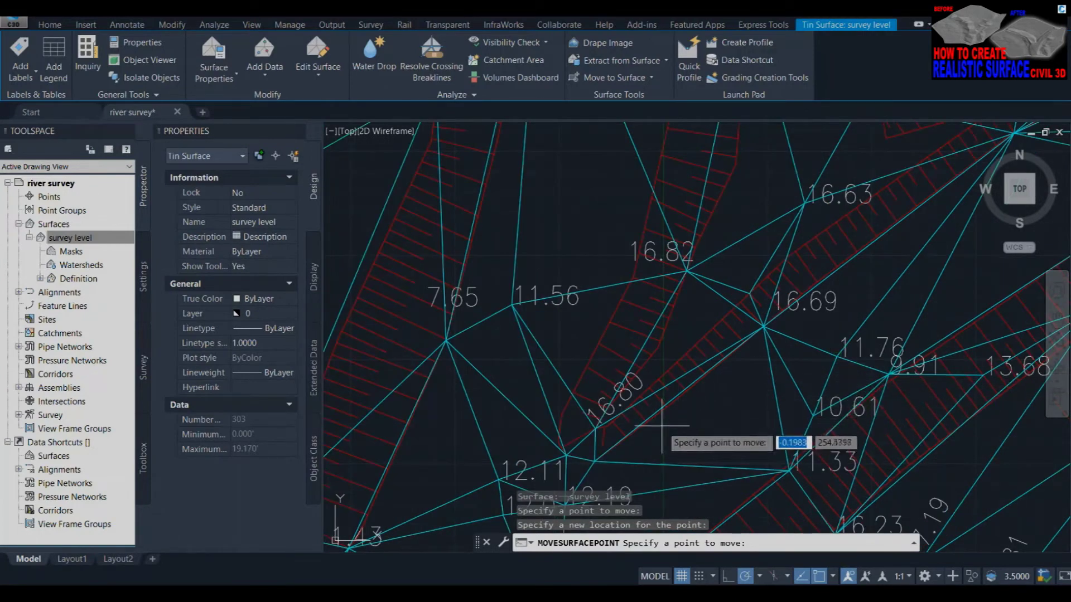
# Relocate a second vertex beside the 16.80 point and view the 11.56 area.
pyautogui.click(750, 292)
pyautogui.click(597, 425)
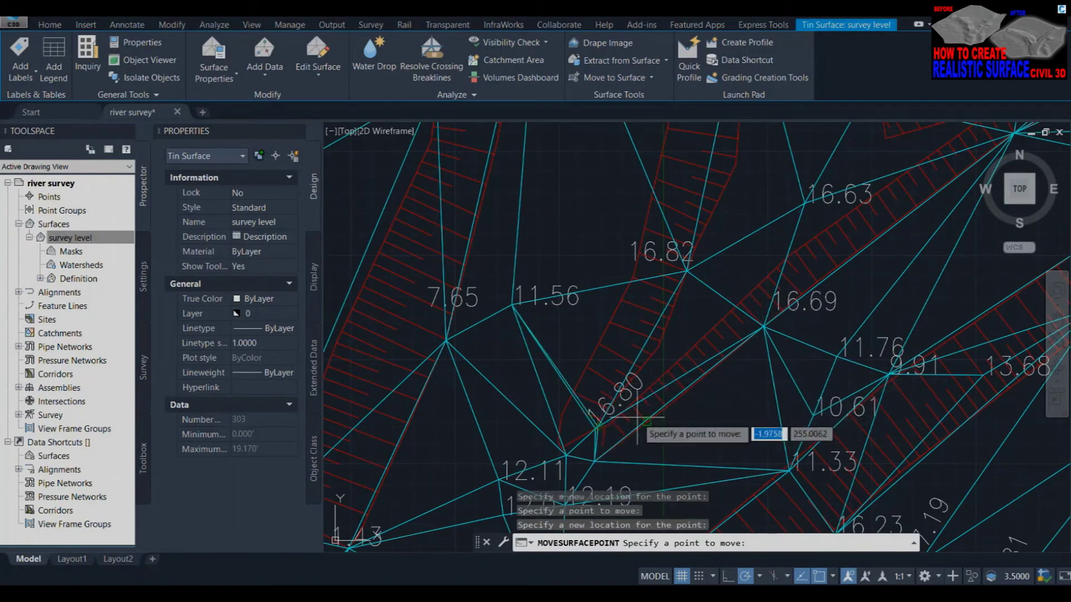
pyautogui.moveTo(446, 392); pyautogui.dragTo(574, 324, button='middle')
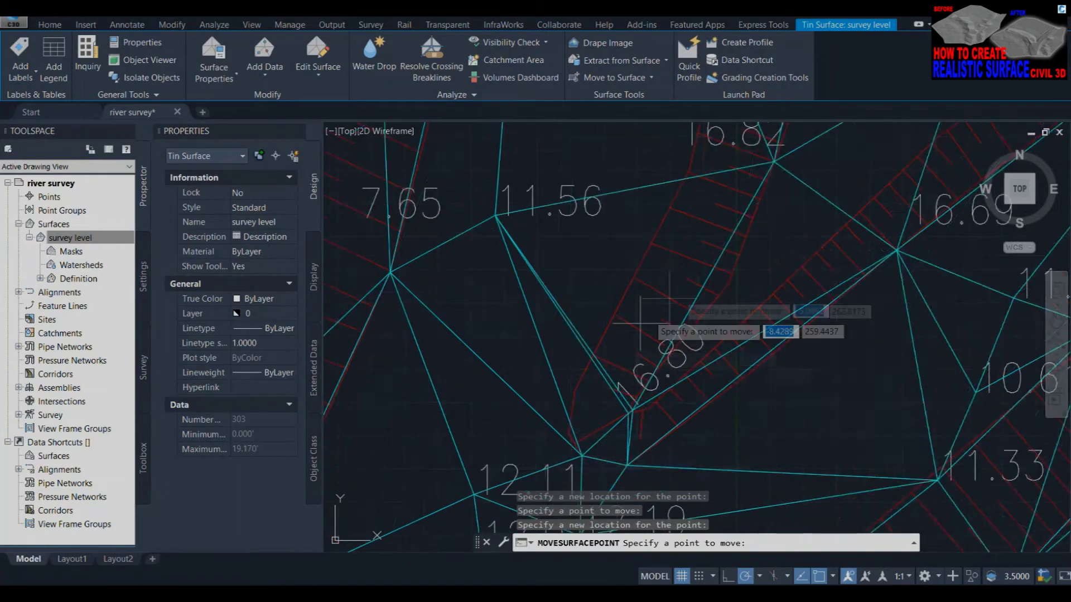
pyautogui.scroll(2, 656, 268)
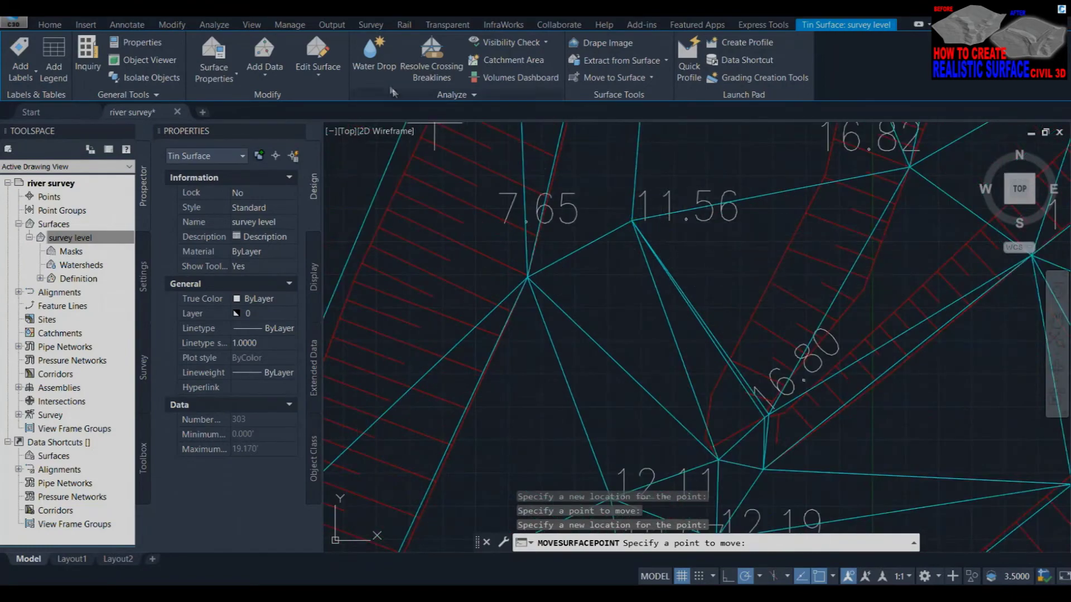
pyautogui.click(334, 70)
pyautogui.click(334, 189)
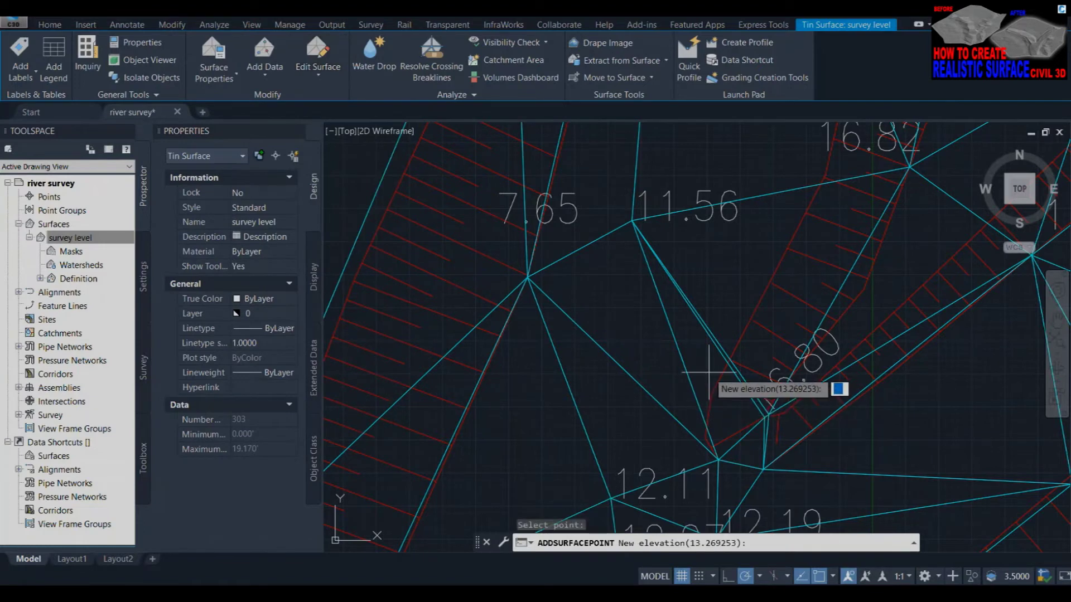
# Add three channel points at elevation 11.56.
pyautogui.write('11.56')
pyautogui.press('Return')
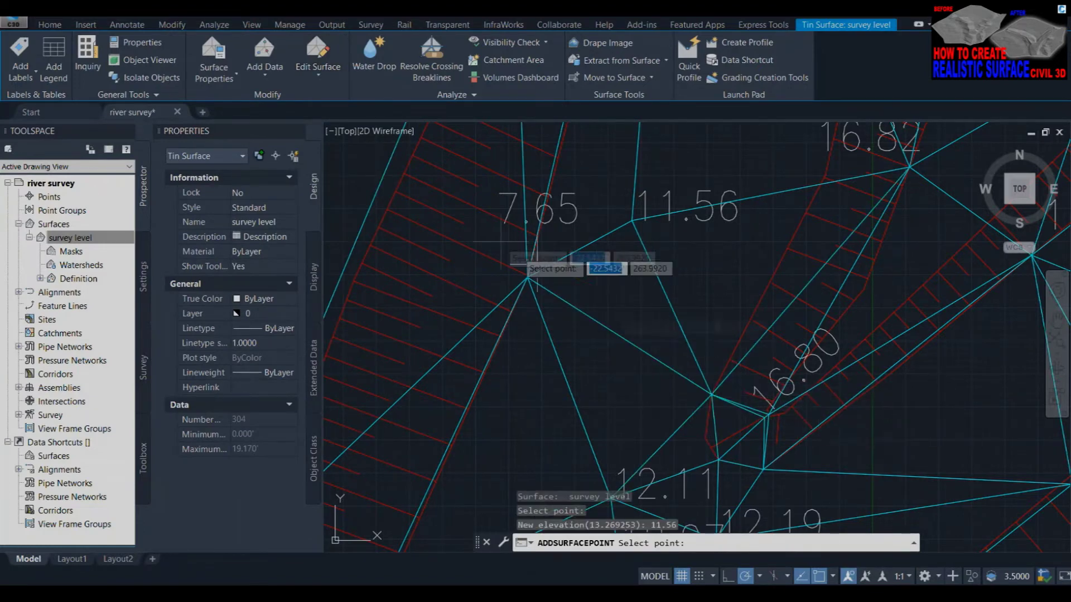
pyautogui.scroll(-5, 697, 368)
pyautogui.scroll(3, 671, 330)
pyautogui.scroll(3, 671, 330)
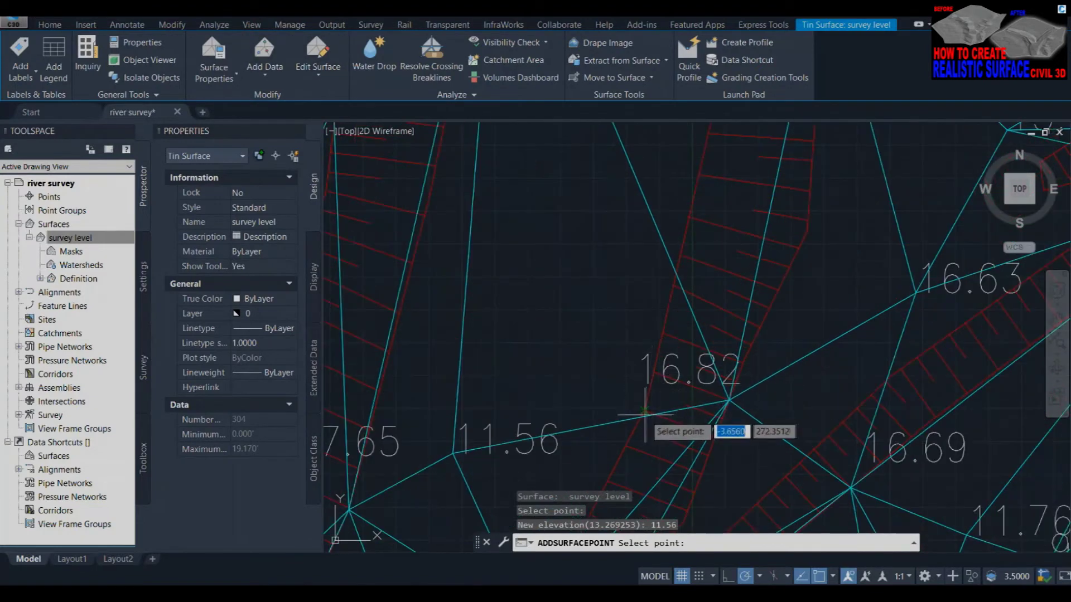
pyautogui.click(645, 415)
pyautogui.press('Return')
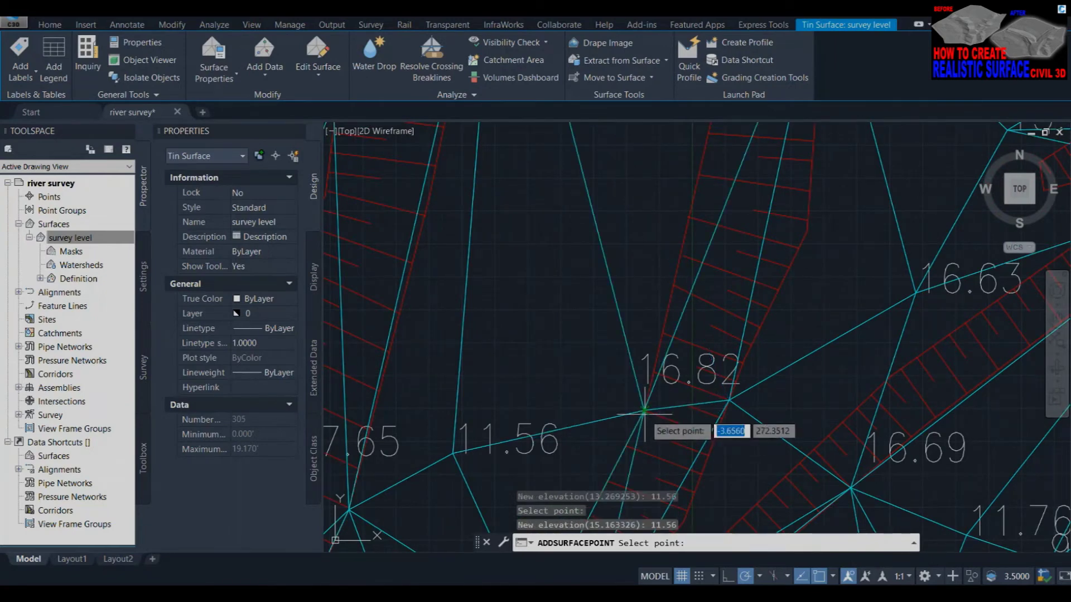
pyautogui.scroll(-3, 695, 435)
pyautogui.scroll(3, 705, 233)
pyautogui.click(705, 231)
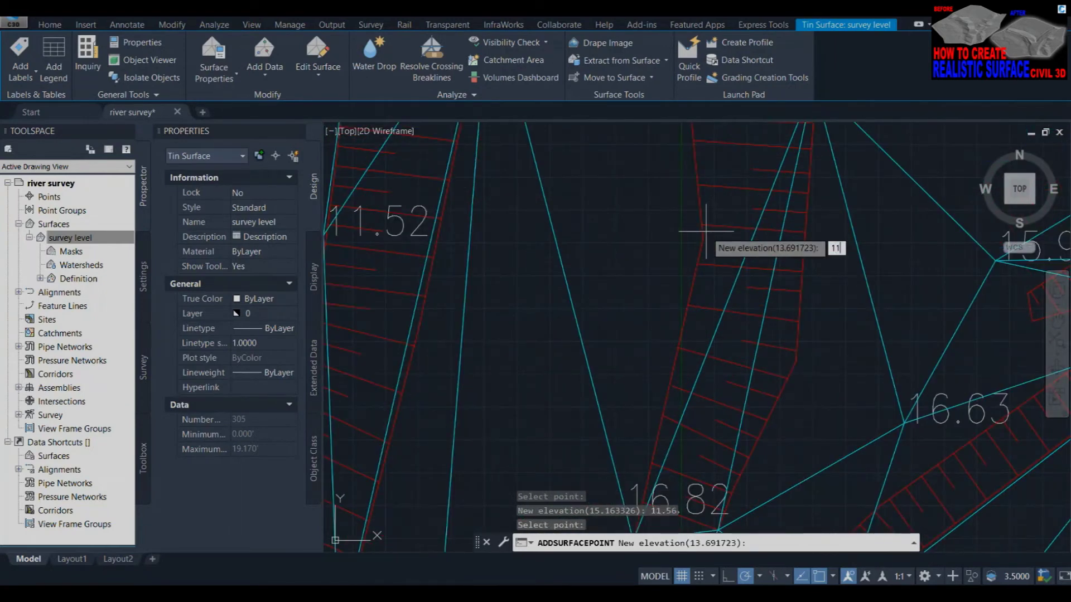
pyautogui.write('.56')
pyautogui.press('Return')
pyautogui.scroll(-3, 748, 251)
pyautogui.scroll(2, 770, 245)
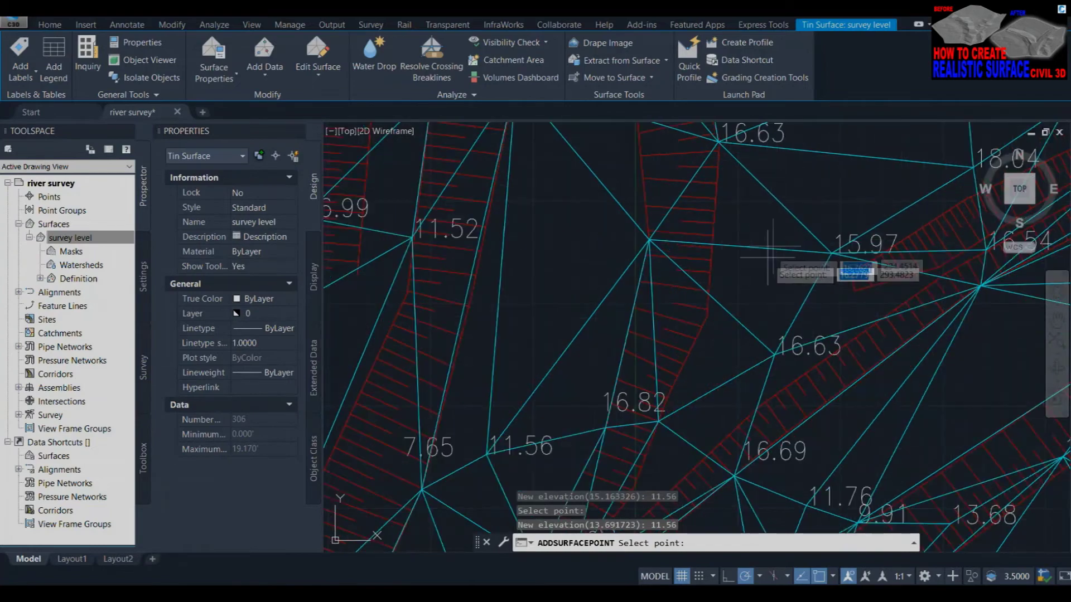
pyautogui.scroll(2, 747, 262)
# Add a point at 16.63 and two points at 11.74.
pyautogui.click(696, 340)
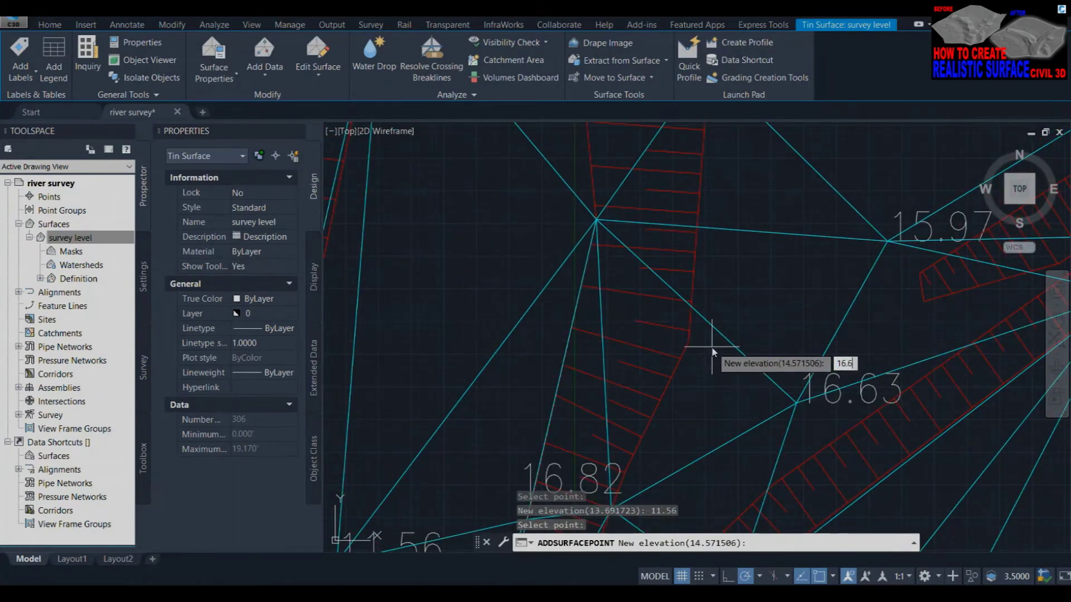
pyautogui.write('3')
pyautogui.press('Return')
pyautogui.scroll(-3, 725, 362)
pyautogui.scroll(2, 664, 251)
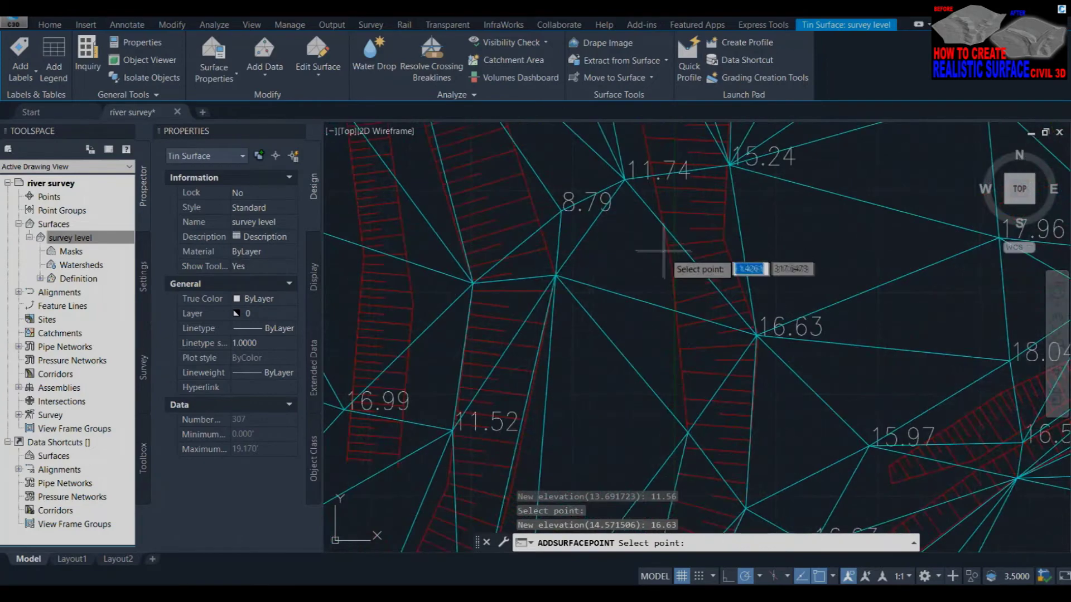
pyautogui.click(650, 157)
pyautogui.write('4')
pyautogui.press('Return')
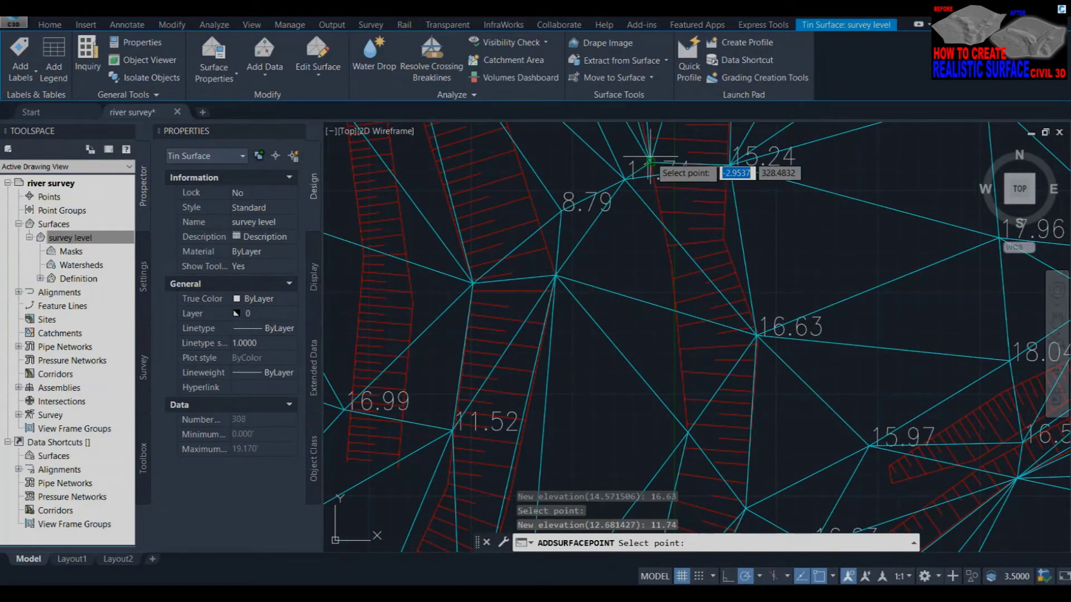
pyautogui.click(675, 303)
pyautogui.write('11.74')
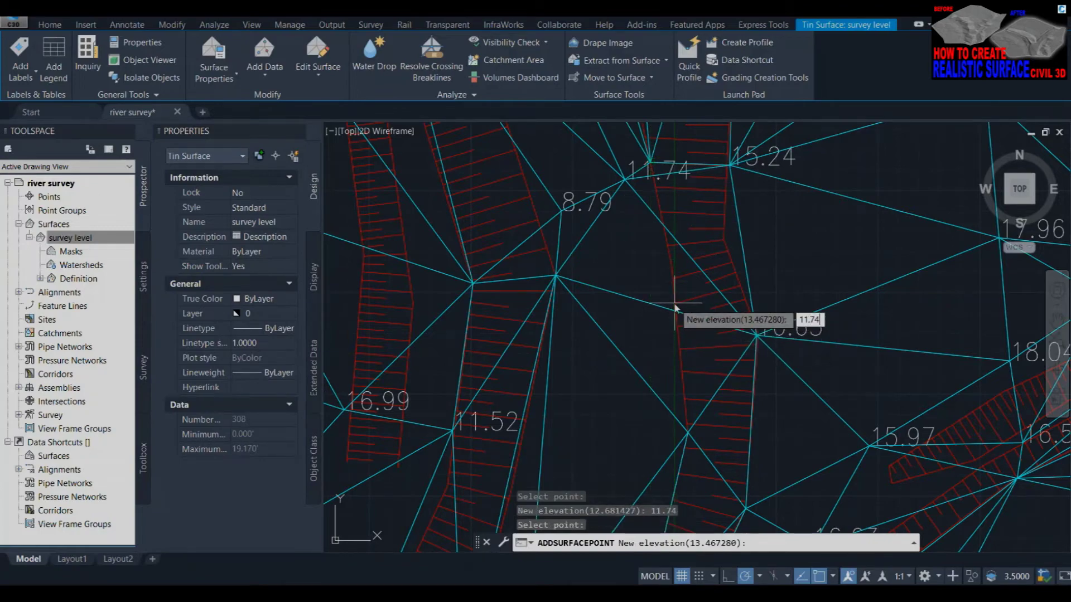
pyautogui.press('Return')
pyautogui.scroll(-3, 675, 304)
pyautogui.scroll(-3, 686, 306)
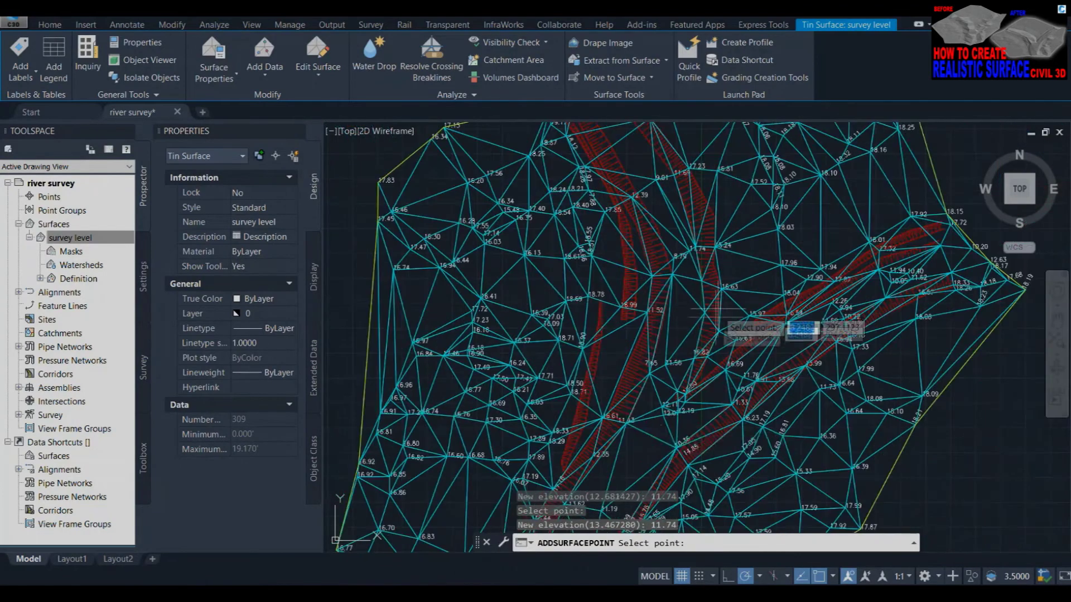
pyautogui.scroll(5, 706, 422)
pyautogui.scroll(-3, 558, 345)
pyautogui.scroll(1, 691, 419)
pyautogui.scroll(2, 653, 220)
pyautogui.scroll(-3, 652, 219)
pyautogui.scroll(5, 776, 399)
pyautogui.scroll(-2, 778, 400)
pyautogui.scroll(-2, 792, 419)
pyautogui.scroll(4, 786, 259)
# Add points at 15.24, 9.07, 9.07 and 8.79, bringing the surface to 313 points.
pyautogui.click(771, 274)
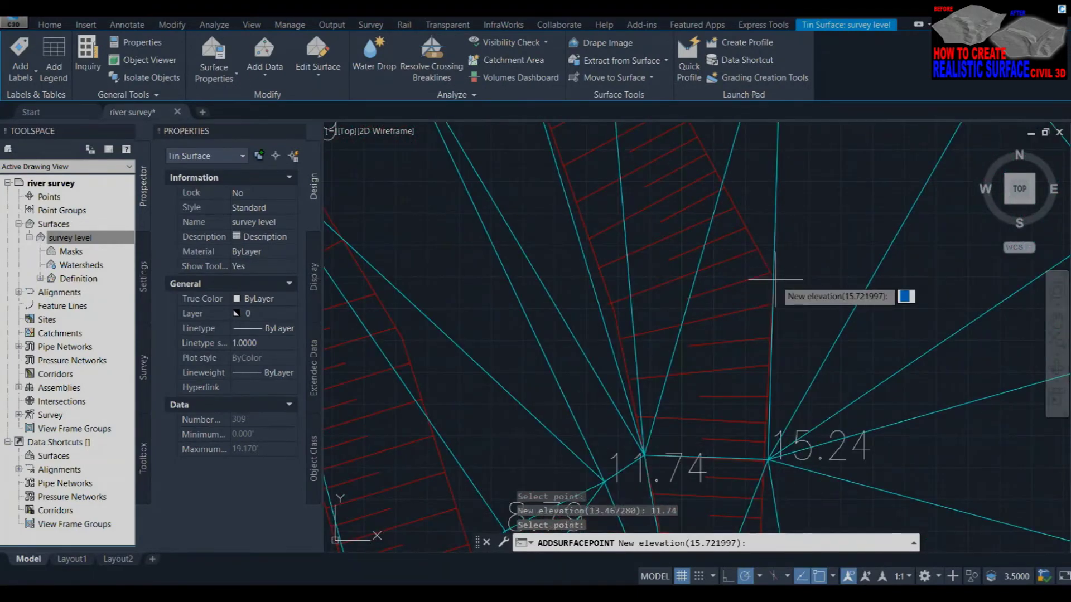
pyautogui.write('.24')
pyautogui.press('Return')
pyautogui.scroll(-3, 792, 346)
pyautogui.scroll(2, 815, 413)
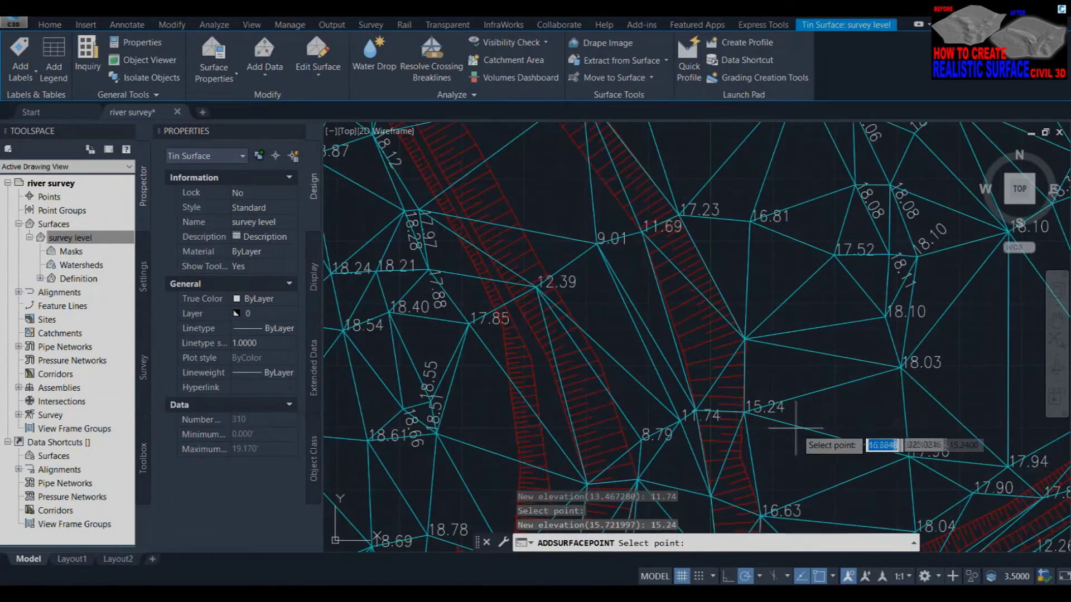
pyautogui.scroll(1, 770, 362)
pyautogui.scroll(4, 636, 228)
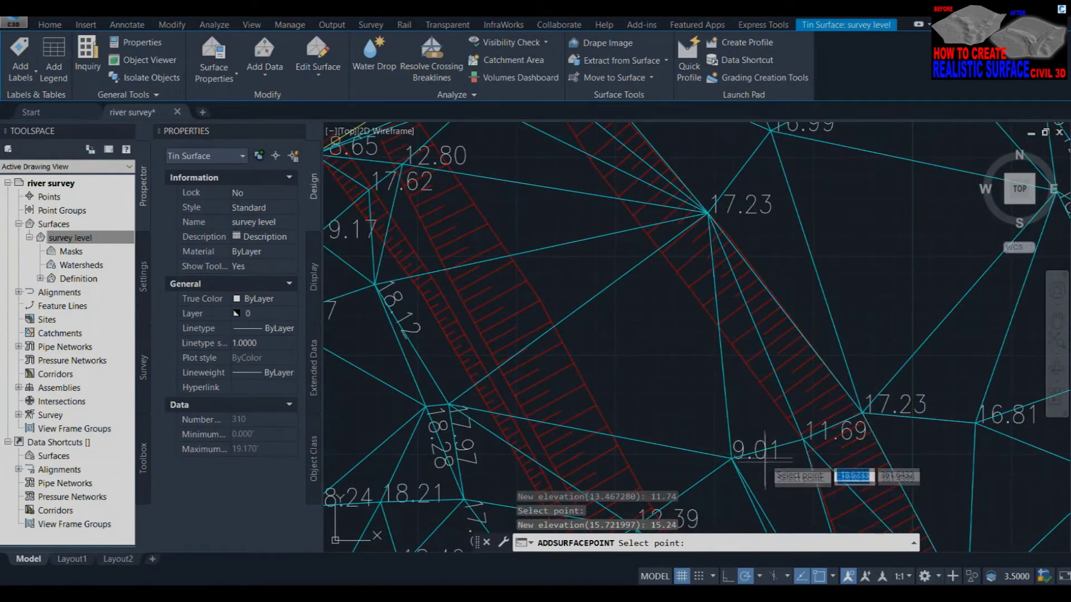
pyautogui.click(657, 251)
pyautogui.write('9.07')
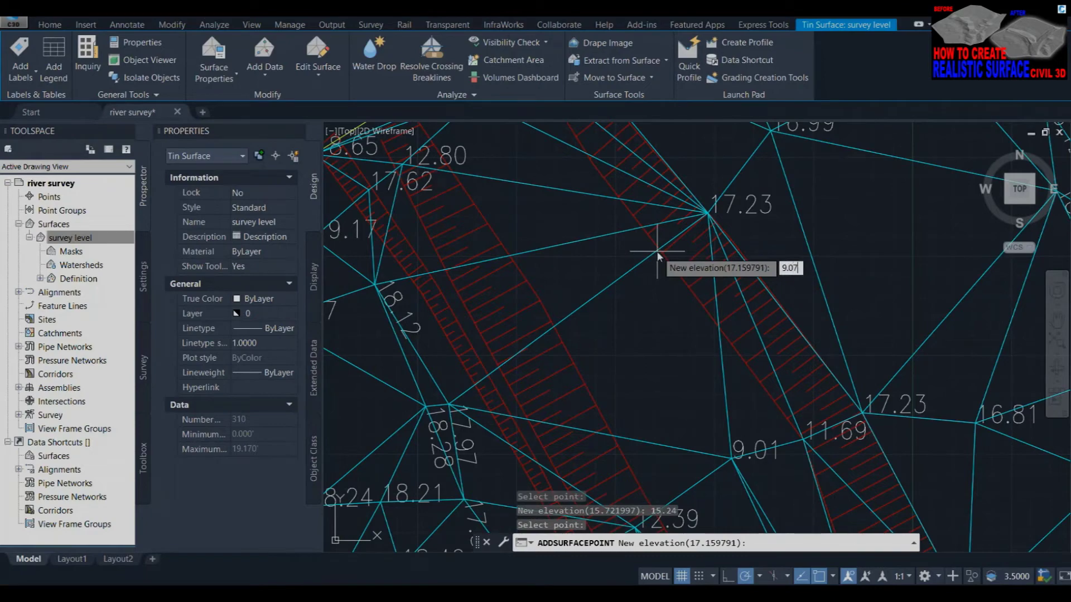
pyautogui.press('Return')
pyautogui.click(560, 323)
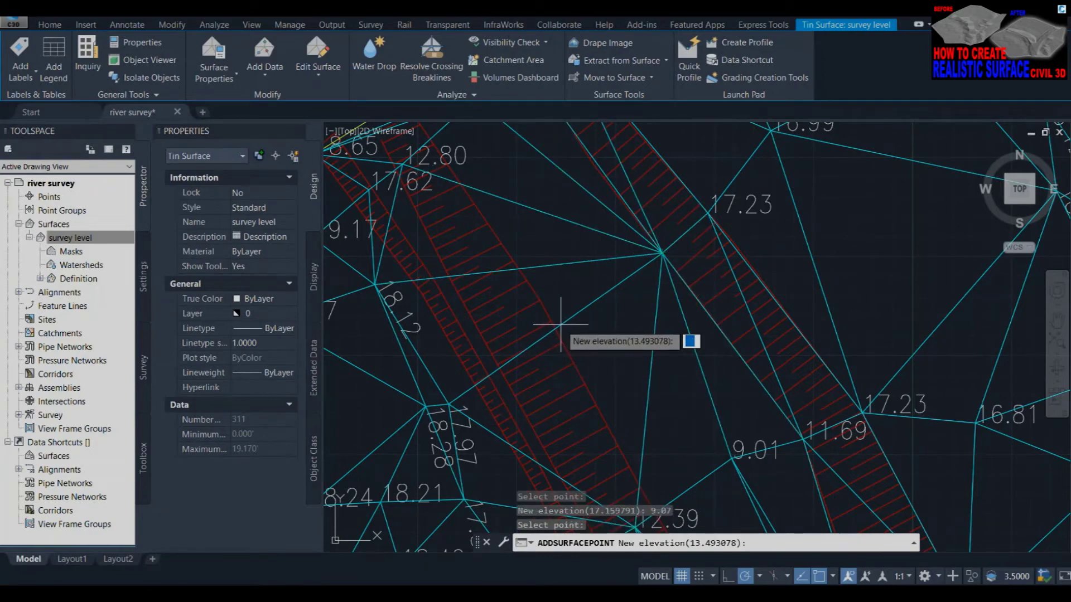
pyautogui.write('7')
pyautogui.press('Return')
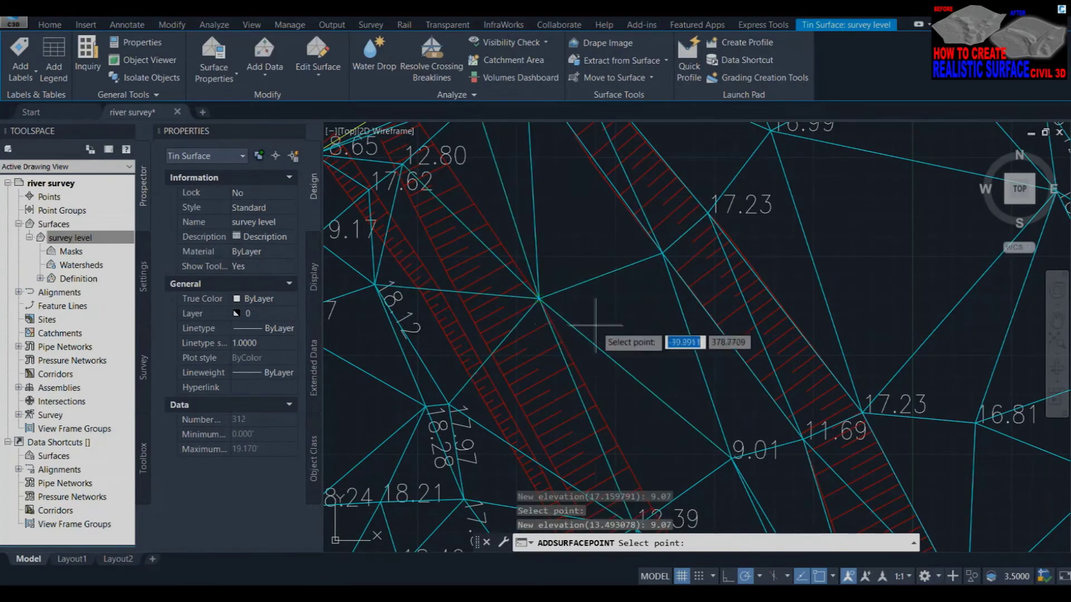
pyautogui.scroll(-3, 596, 325)
pyautogui.scroll(1, 624, 412)
pyautogui.scroll(1, 642, 390)
pyautogui.scroll(1, 654, 340)
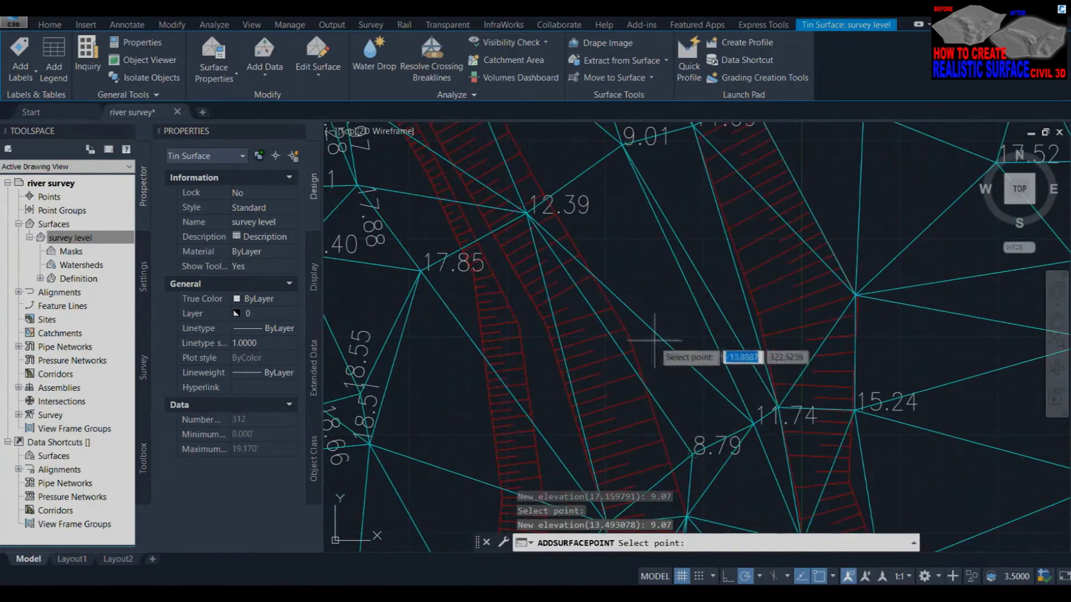
pyautogui.click(628, 333)
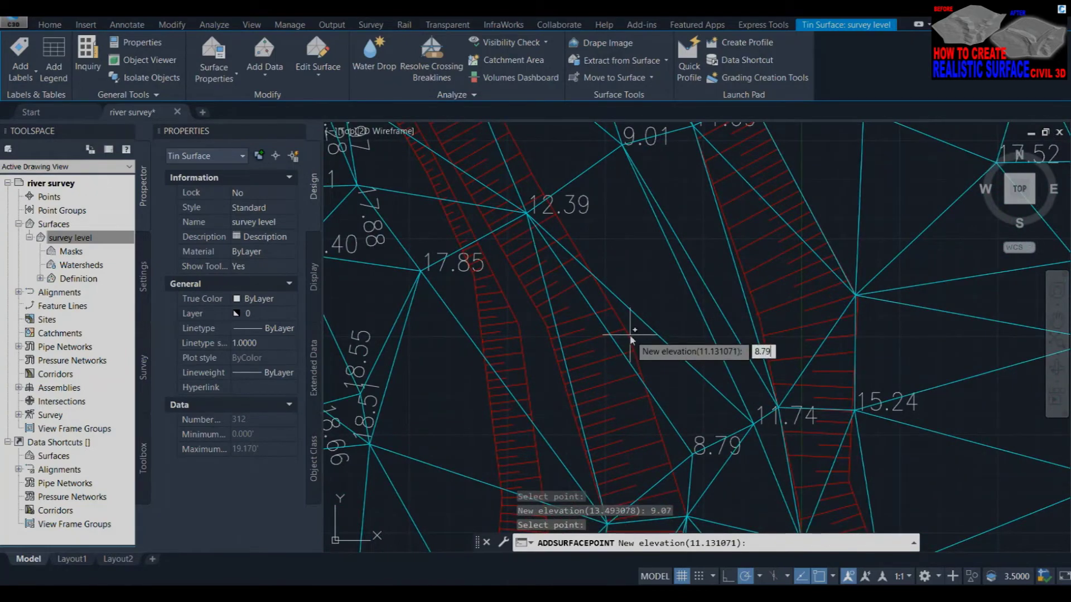
pyautogui.press('Return')
pyautogui.scroll(-2, 614, 351)
pyautogui.scroll(1, 630, 396)
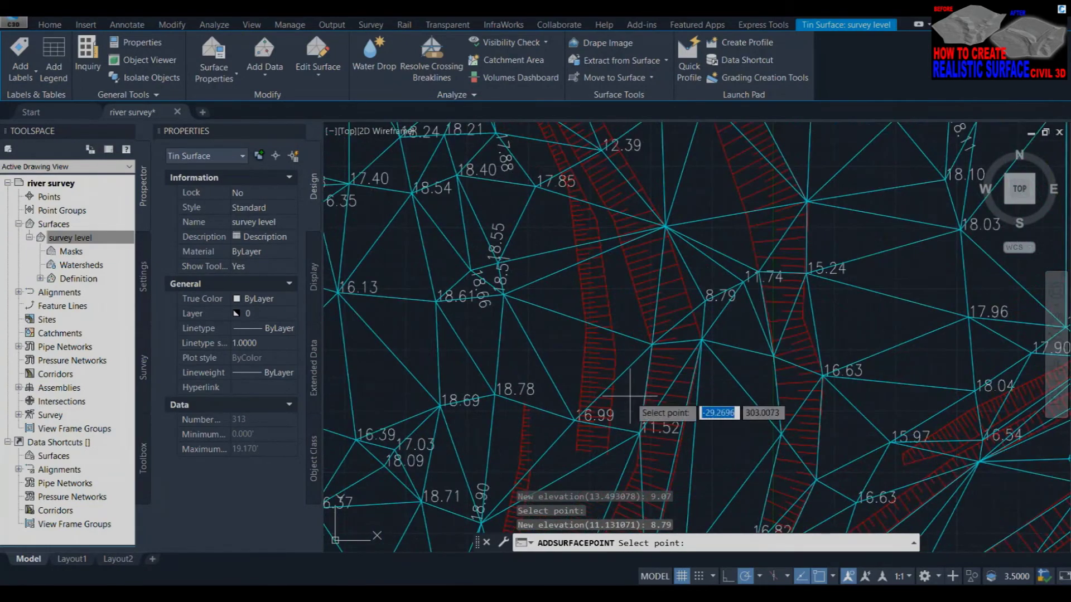
pyautogui.scroll(2, 657, 235)
pyautogui.scroll(-1, 614, 335)
pyautogui.scroll(-1, 645, 301)
pyautogui.scroll(2, 645, 294)
pyautogui.scroll(-1, 642, 312)
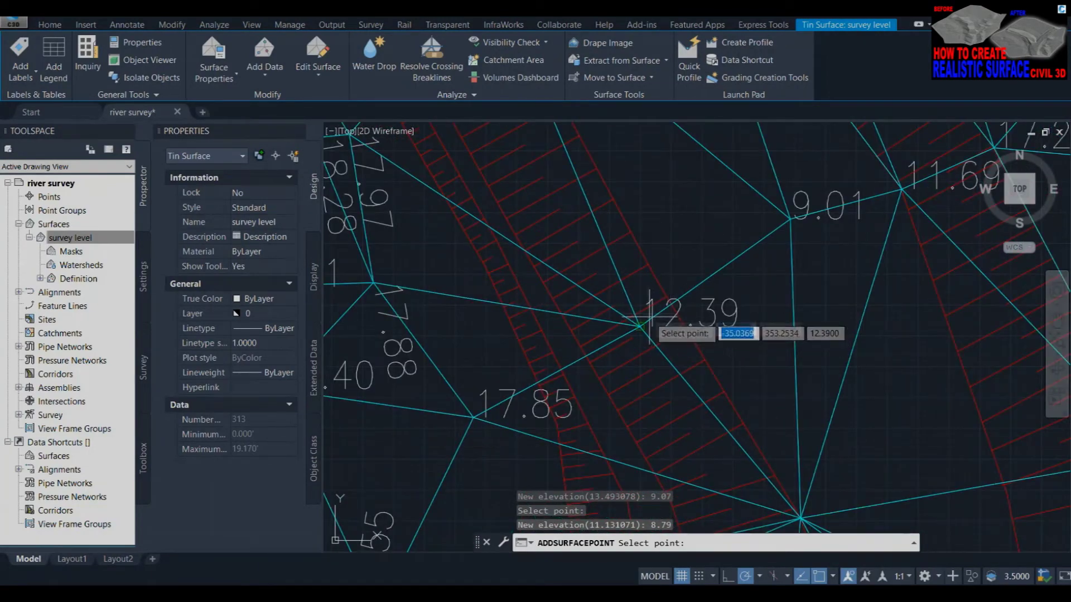
pyautogui.press('Return')
# Move the vertex near 12.39 to a new position.
pyautogui.click(352, 287)
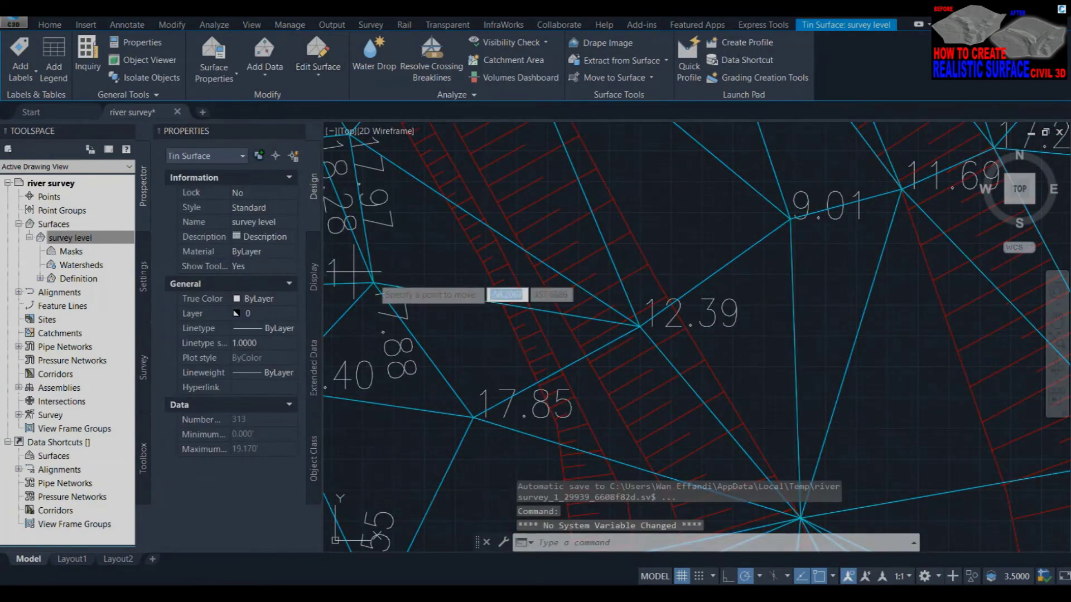
pyautogui.click(638, 326)
pyautogui.click(590, 362)
pyautogui.scroll(-3, 657, 357)
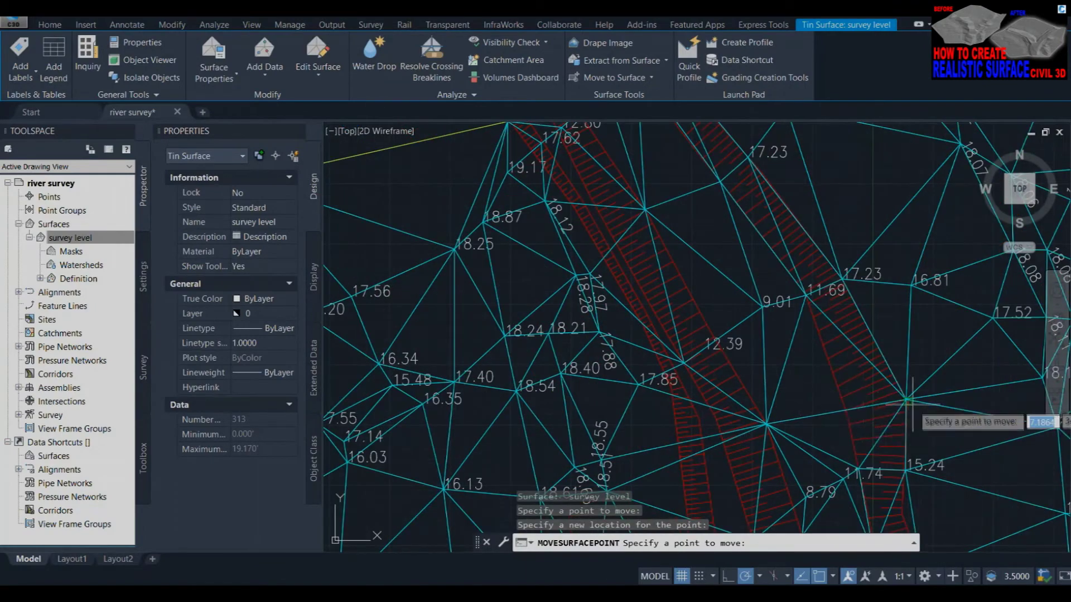
pyautogui.scroll(-2, 870, 430)
pyautogui.scroll(5, 659, 217)
pyautogui.scroll(-2, 660, 219)
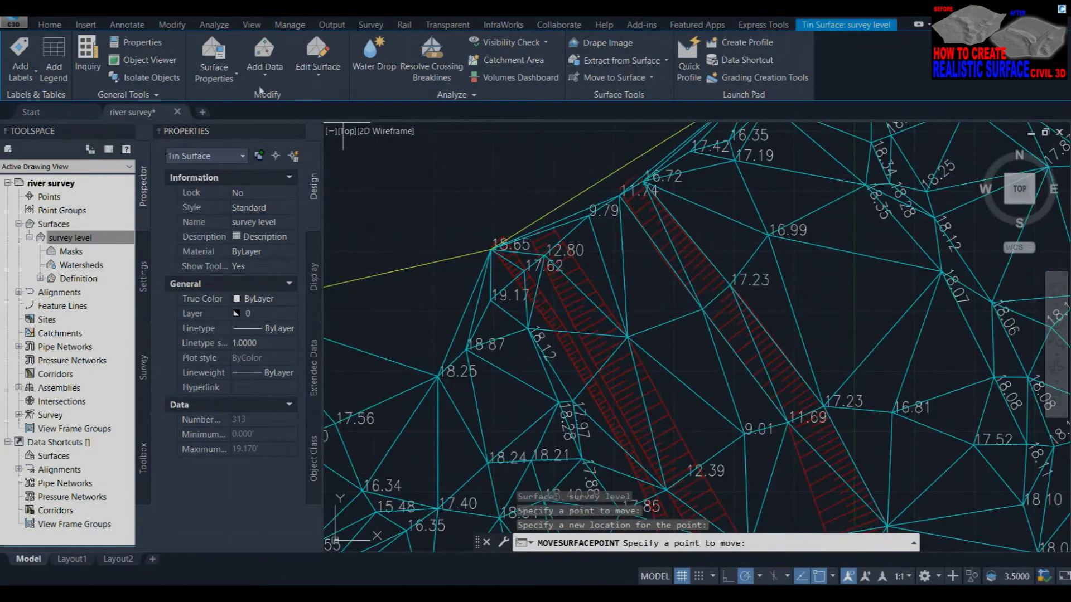
pyautogui.click(318, 76)
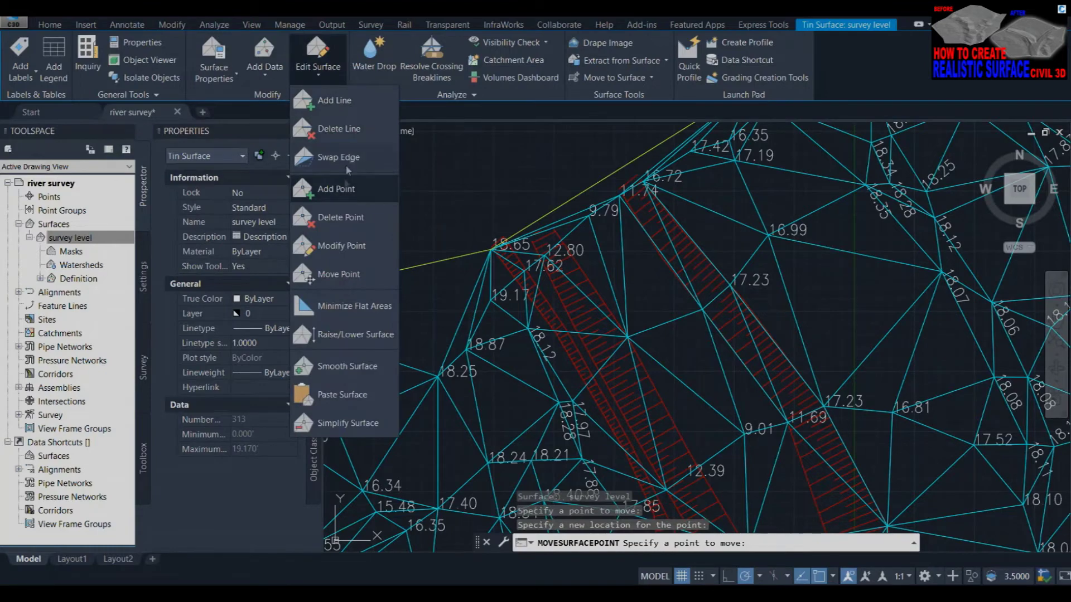
# Add a first new triangulation edge to the survey level surface with Add Line.
pyautogui.click(335, 100)
pyautogui.scroll(4, 615, 319)
pyautogui.click(614, 320)
pyautogui.scroll(-2, 563, 223)
pyautogui.scroll(-2, 714, 385)
pyautogui.scroll(2, 552, 190)
pyautogui.scroll(2, 598, 240)
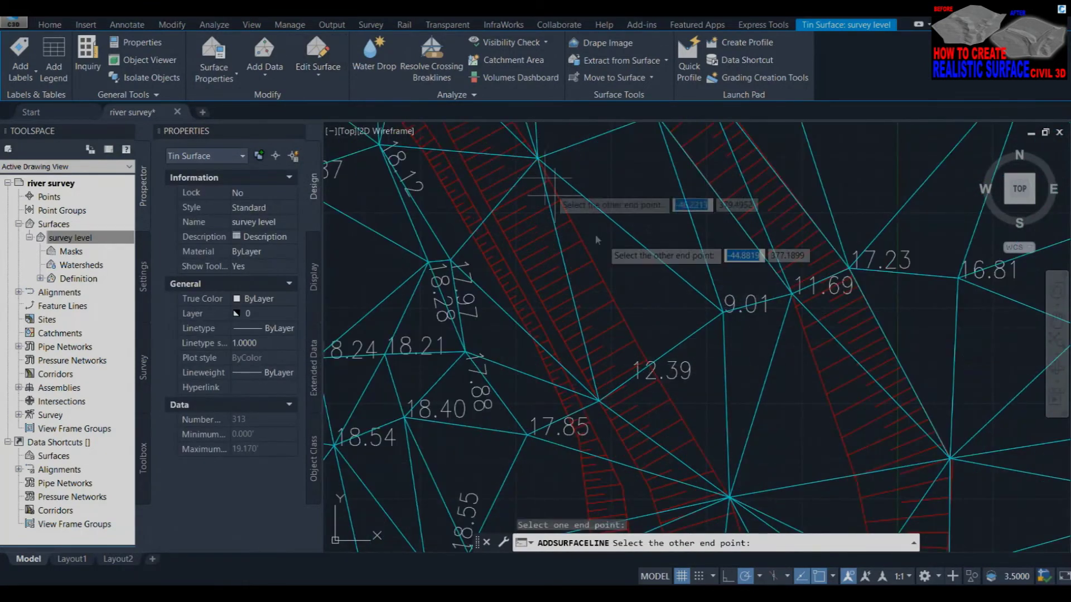
pyautogui.click(725, 494)
pyautogui.scroll(-2, 642, 355)
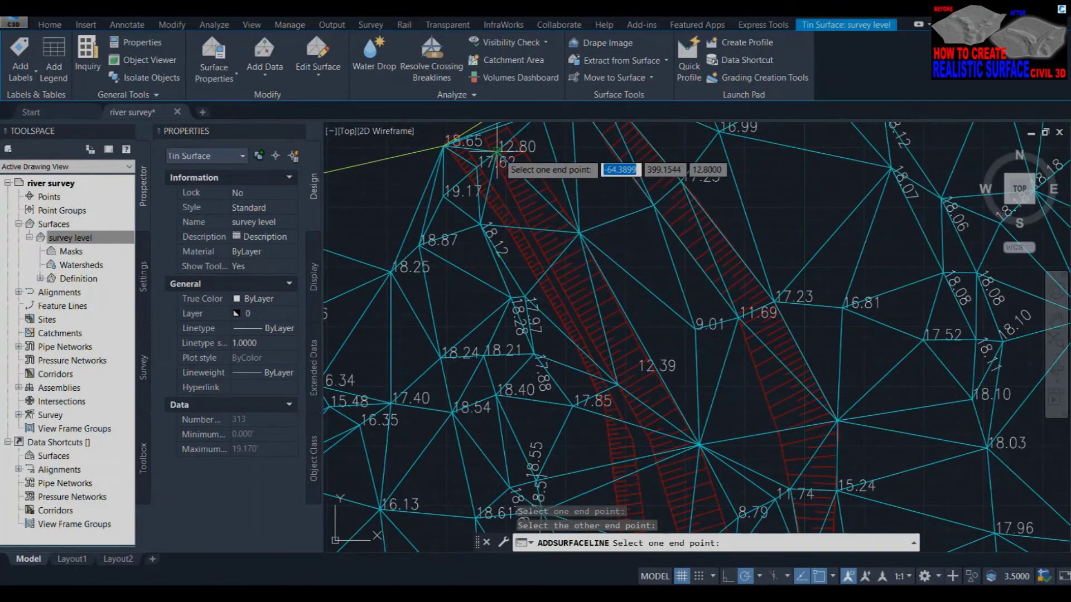
# Add two more triangulation edges between nearby surface vertices.
pyautogui.click(580, 346)
pyautogui.scroll(-2, 580, 346)
pyautogui.click(630, 390)
pyautogui.scroll(-2, 543, 202)
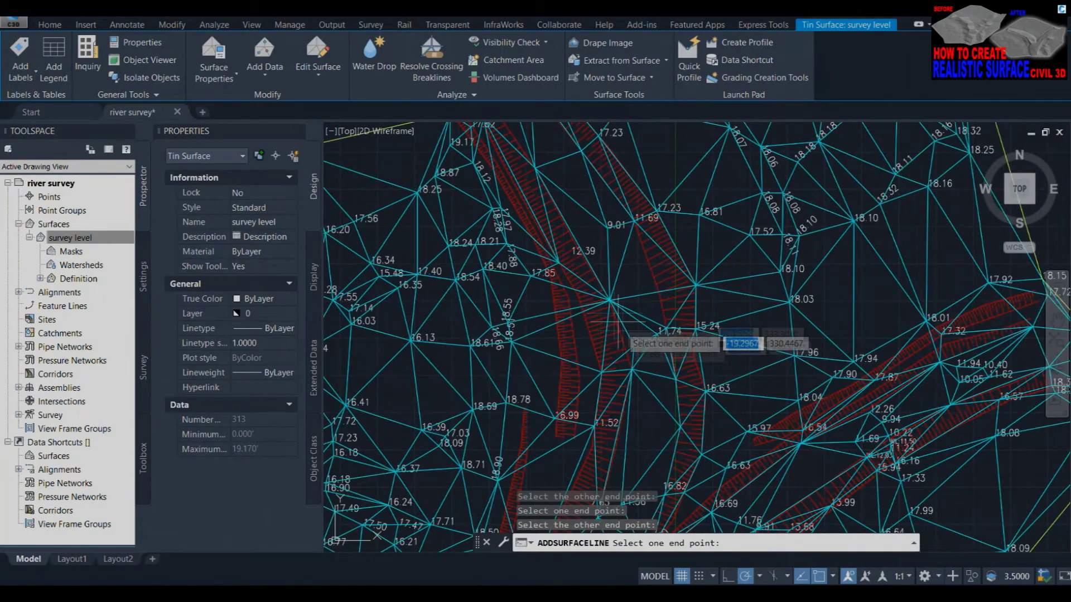
pyautogui.scroll(2, 608, 391)
pyautogui.click(598, 360)
pyautogui.click(529, 185)
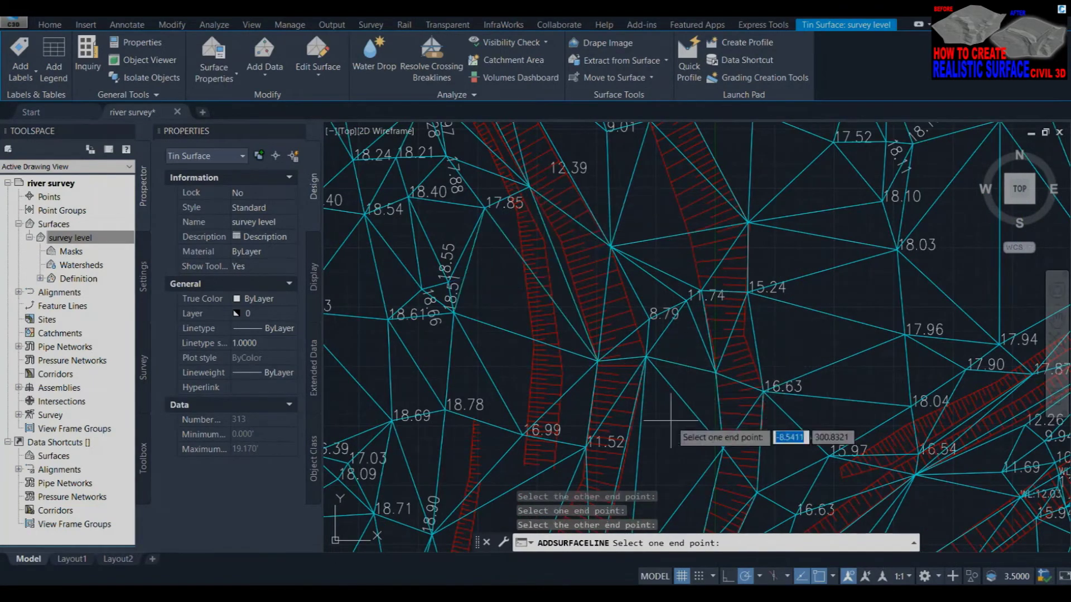
pyautogui.scroll(-2, 558, 212)
pyautogui.scroll(1, 569, 218)
pyautogui.scroll(-1, 585, 226)
pyautogui.scroll(2, 558, 401)
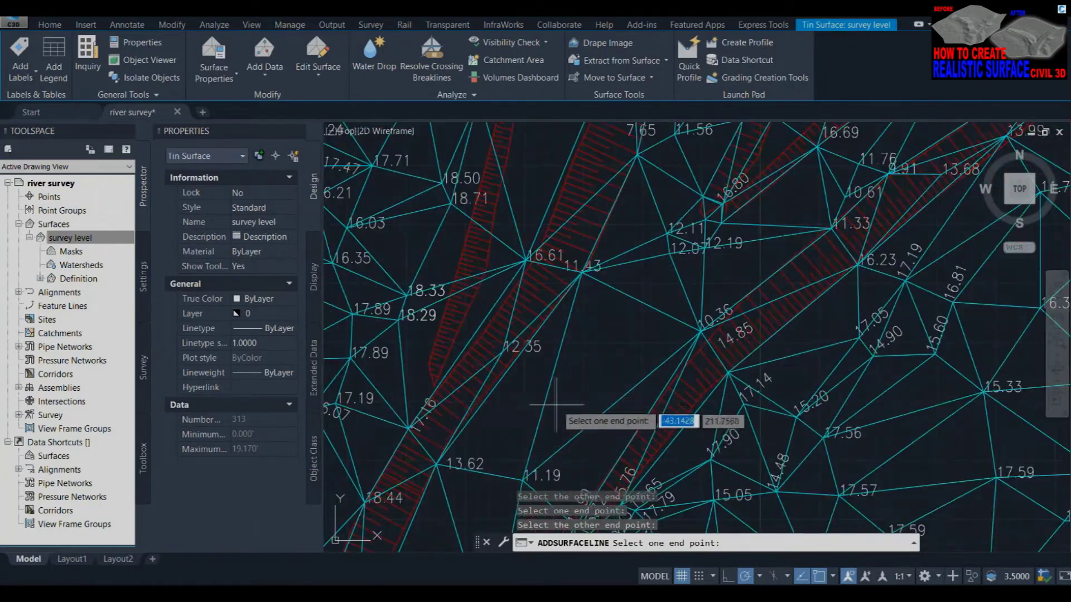
pyautogui.scroll(-2, 697, 334)
pyautogui.scroll(3, 658, 297)
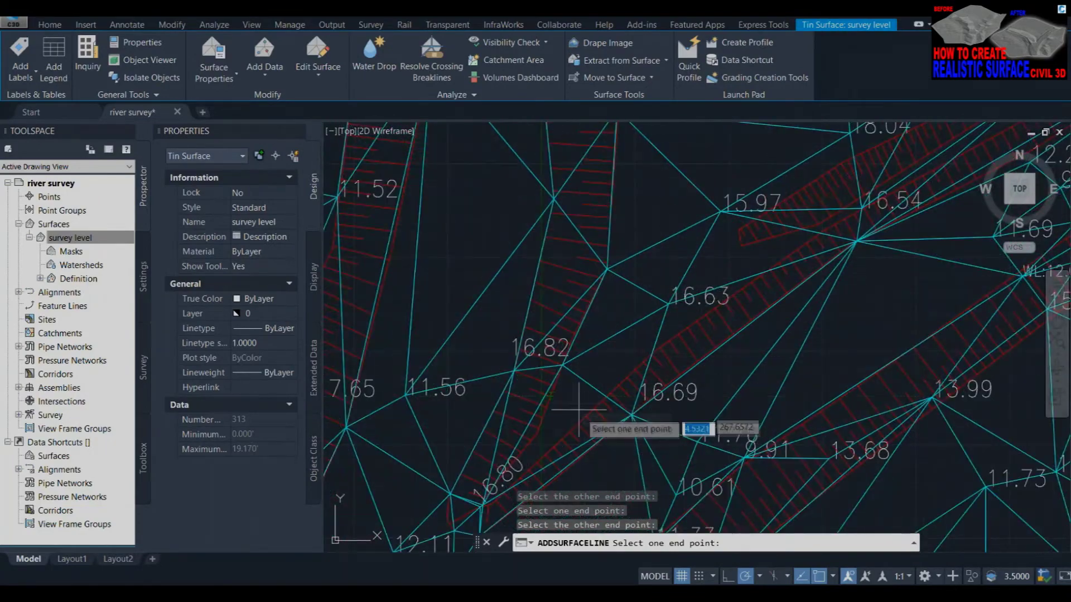
# Add another edge, then an edge from the 16.54 vertex to the 16.63 vertex.
pyautogui.click(481, 507)
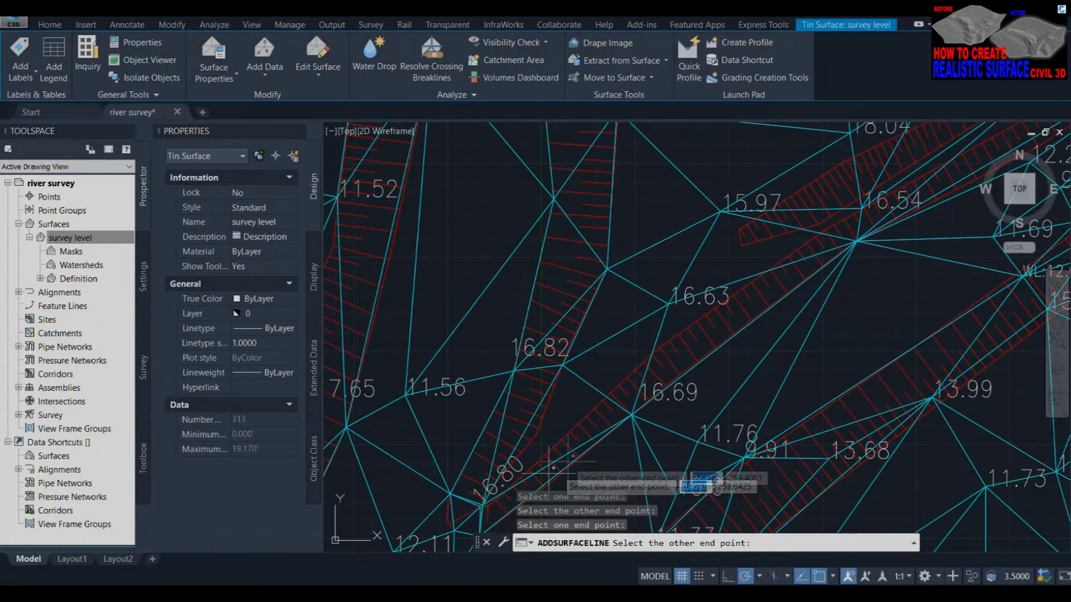
pyautogui.click(663, 305)
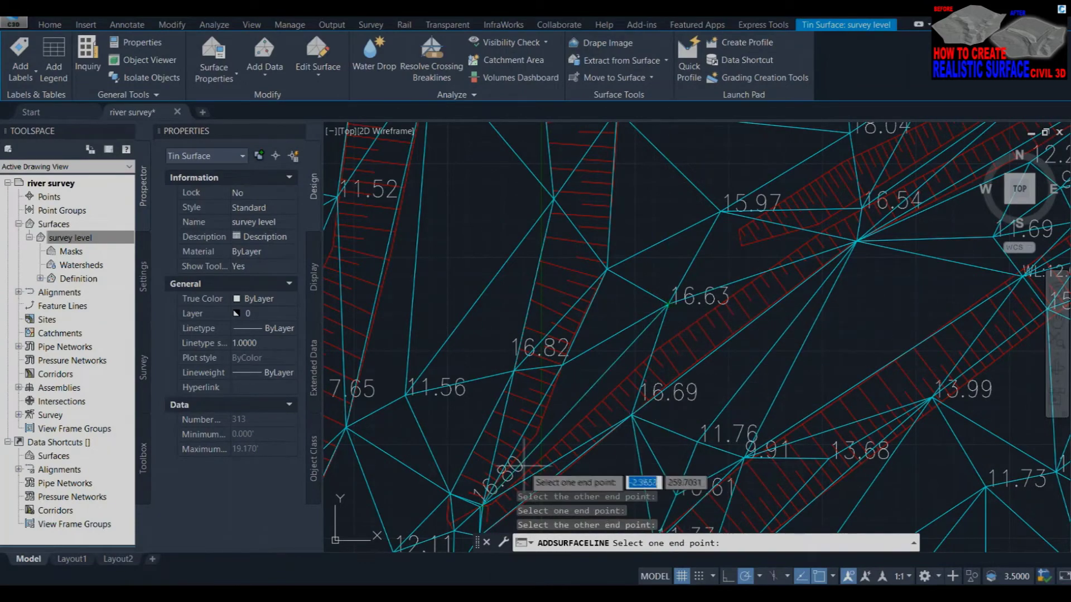
pyautogui.moveTo(871, 190); pyautogui.dragTo(714, 295, button='middle')
pyautogui.click(707, 314)
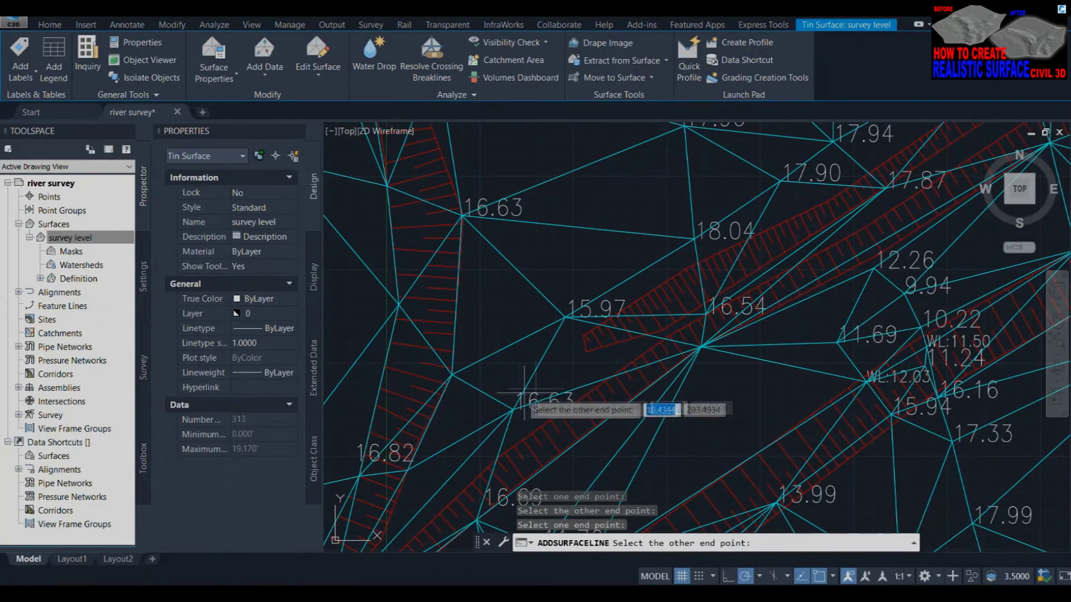
pyautogui.click(513, 410)
pyautogui.scroll(-3, 502, 424)
pyautogui.scroll(3, 696, 330)
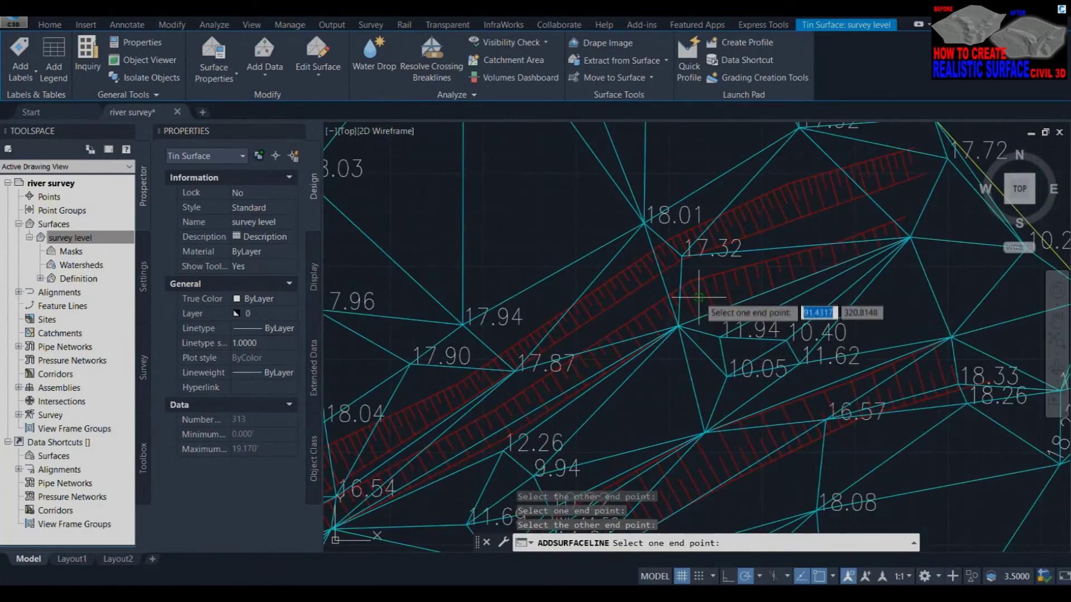
# Add the triangle edge from the 17.32 point to the 16.54 point.
pyautogui.click(682, 257)
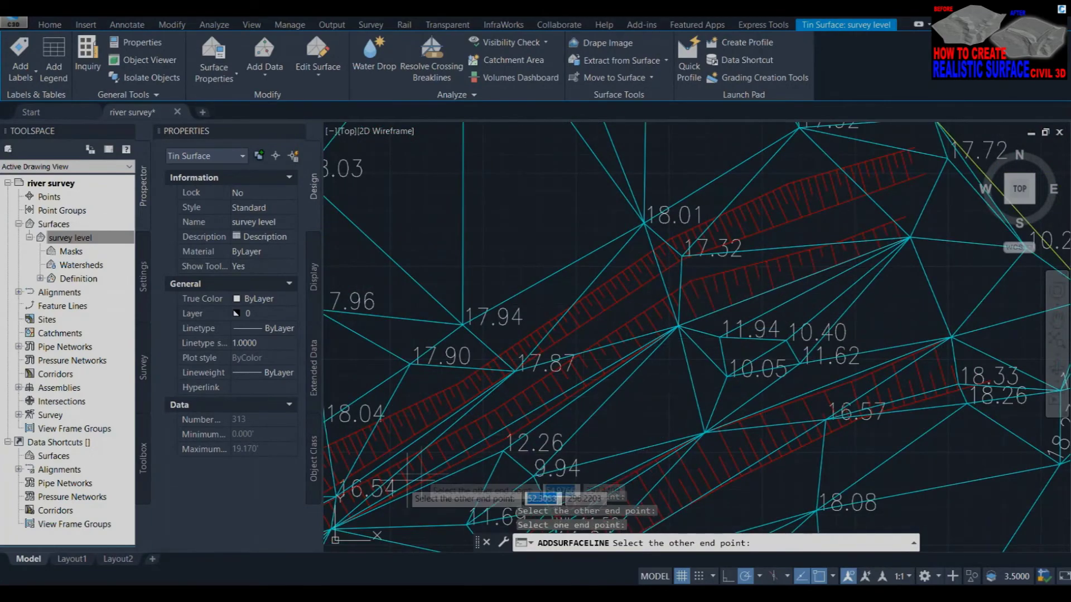
pyautogui.click(336, 495)
pyautogui.scroll(-3, 608, 335)
pyautogui.scroll(3, 748, 257)
pyautogui.scroll(-3, 747, 257)
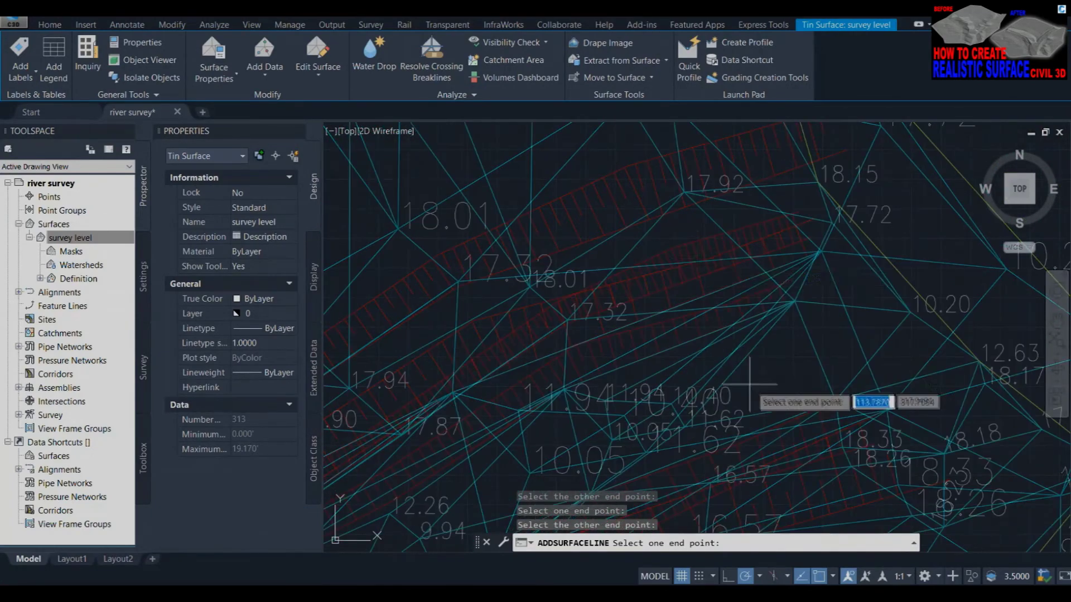
pyautogui.scroll(3, 709, 312)
pyautogui.click(283, 78)
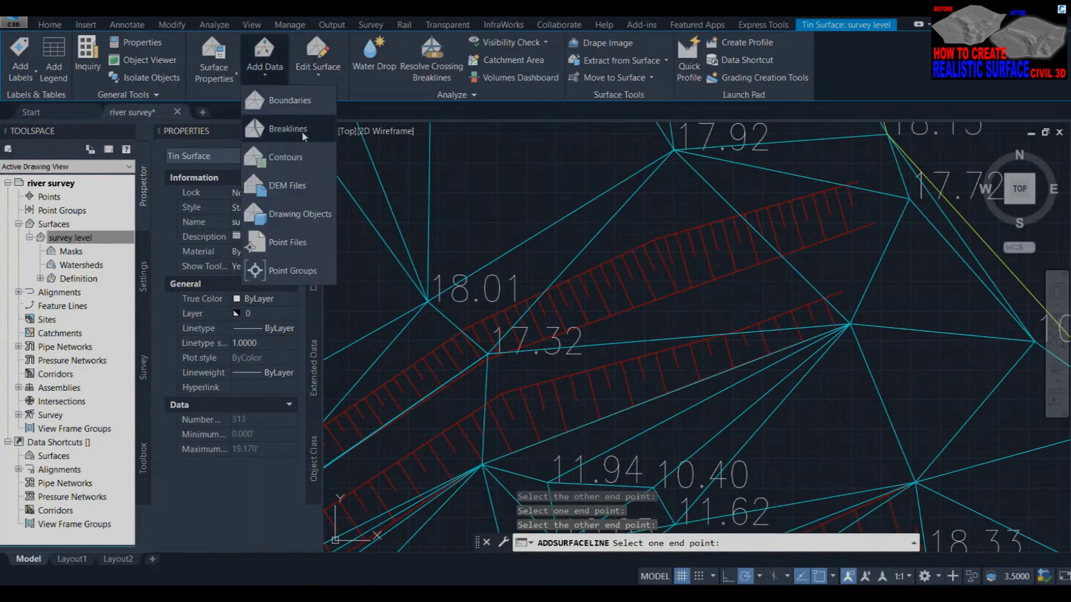
# Add two new points at elevation 17.32 to the survey level surface.
pyautogui.click(317, 55)
pyautogui.click(312, 188)
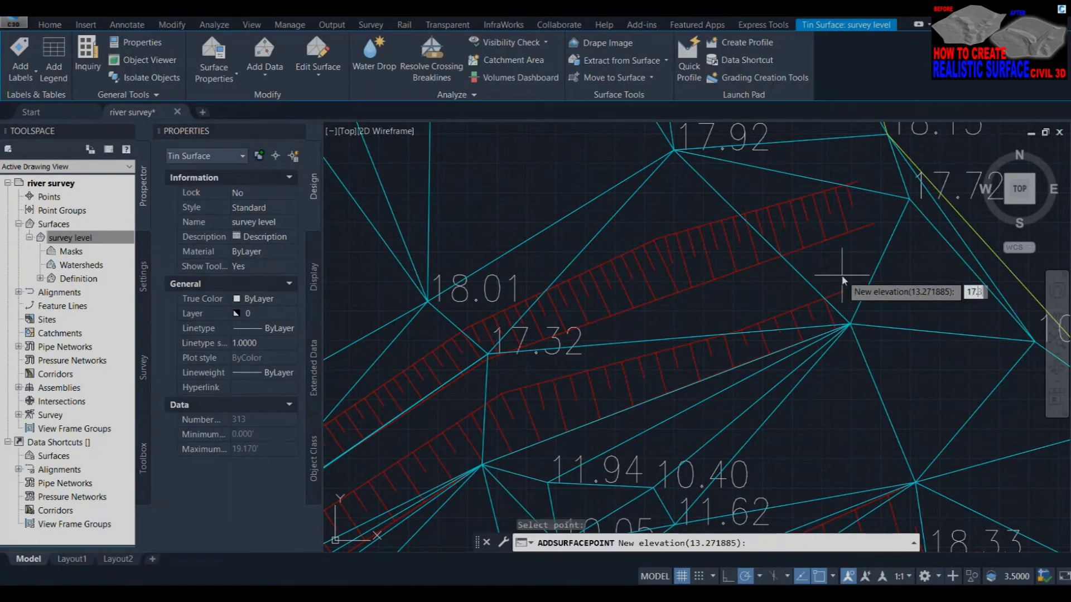
pyautogui.write('32')
pyautogui.press('Return')
pyautogui.scroll(-3, 842, 278)
pyautogui.scroll(3, 801, 245)
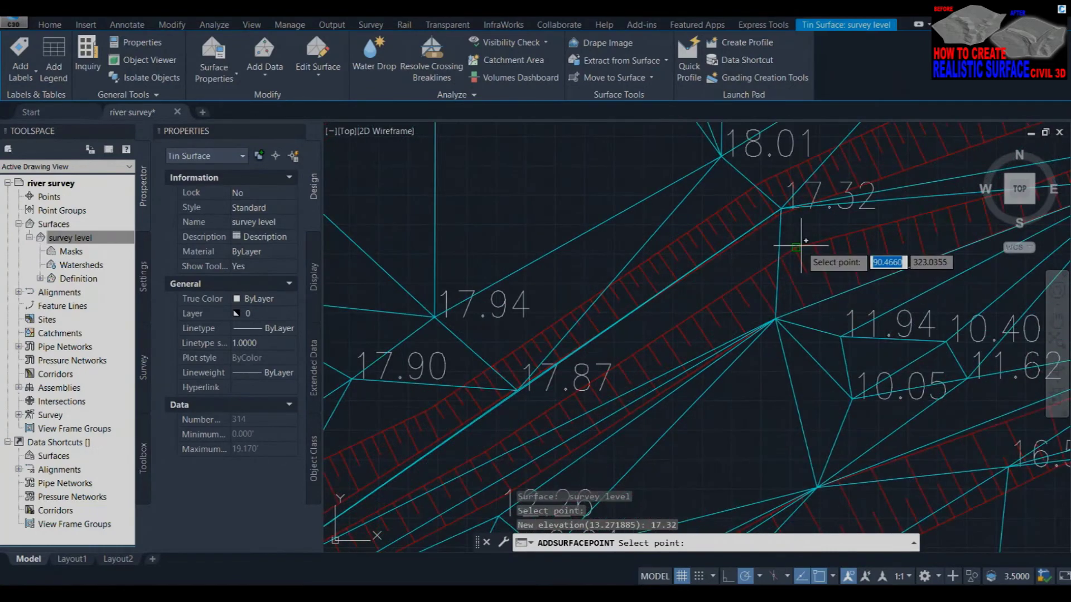
pyautogui.click(801, 246)
pyautogui.press('Return')
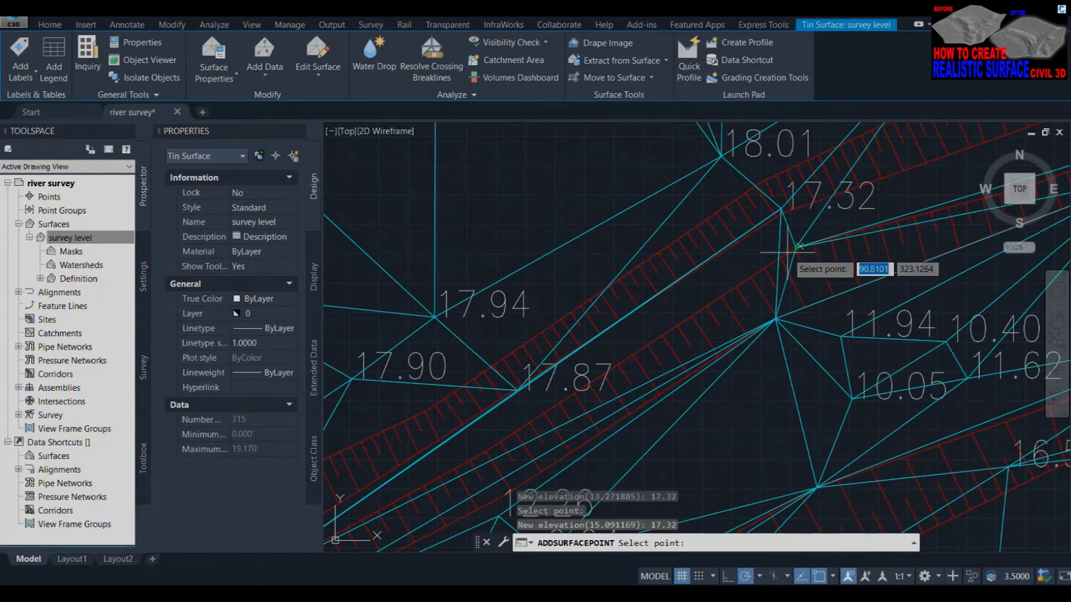
# Add an edge from the new 17.32 point down to the 16.54 point, then finish.
pyautogui.click(318, 62)
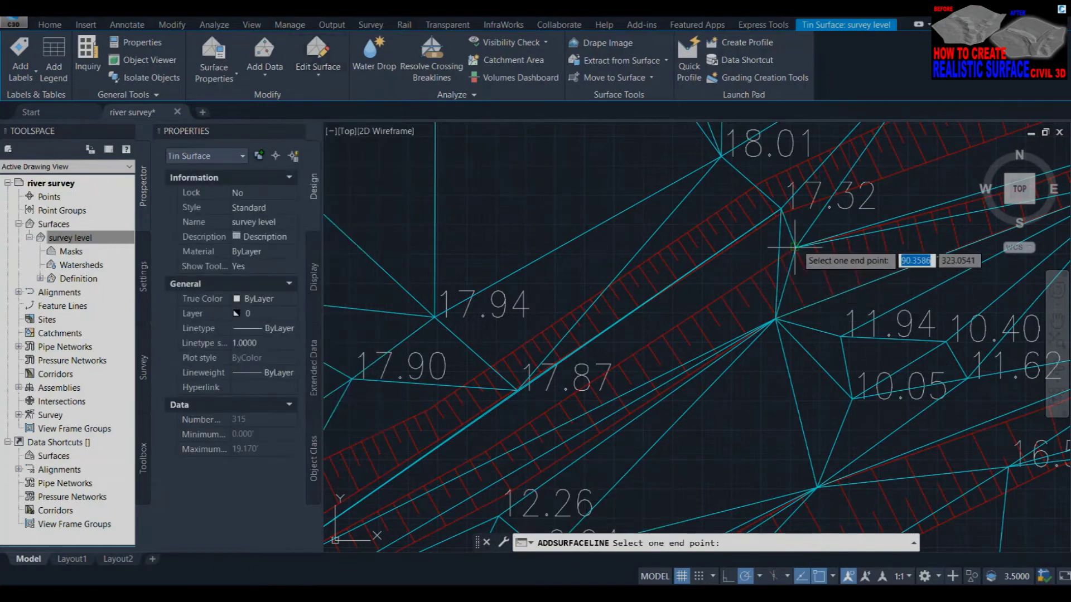
pyautogui.click(798, 247)
pyautogui.scroll(-3, 798, 247)
pyautogui.scroll(3, 378, 475)
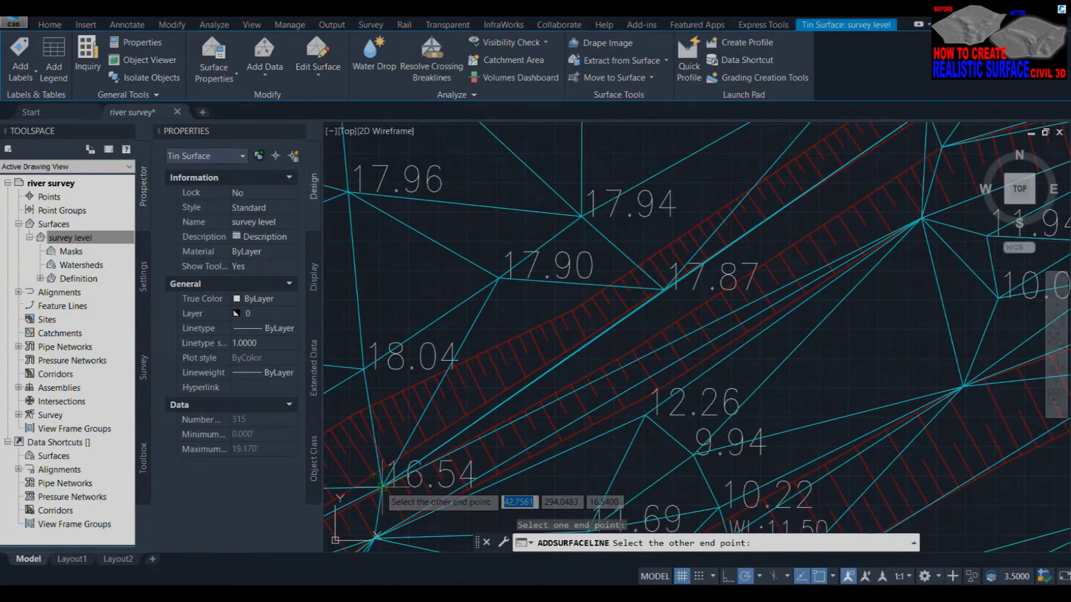
pyautogui.click(377, 474)
pyautogui.scroll(-3, 377, 475)
pyautogui.scroll(3, 628, 348)
pyautogui.scroll(-3, 642, 339)
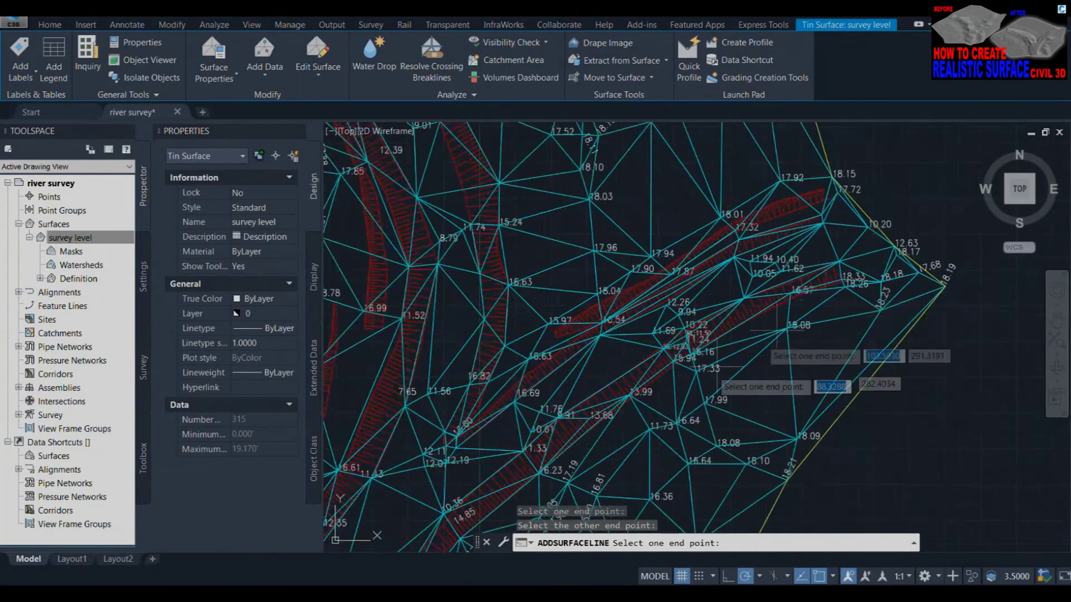
pyautogui.scroll(2, 797, 329)
pyautogui.scroll(-1, 573, 450)
pyautogui.scroll(1, 574, 451)
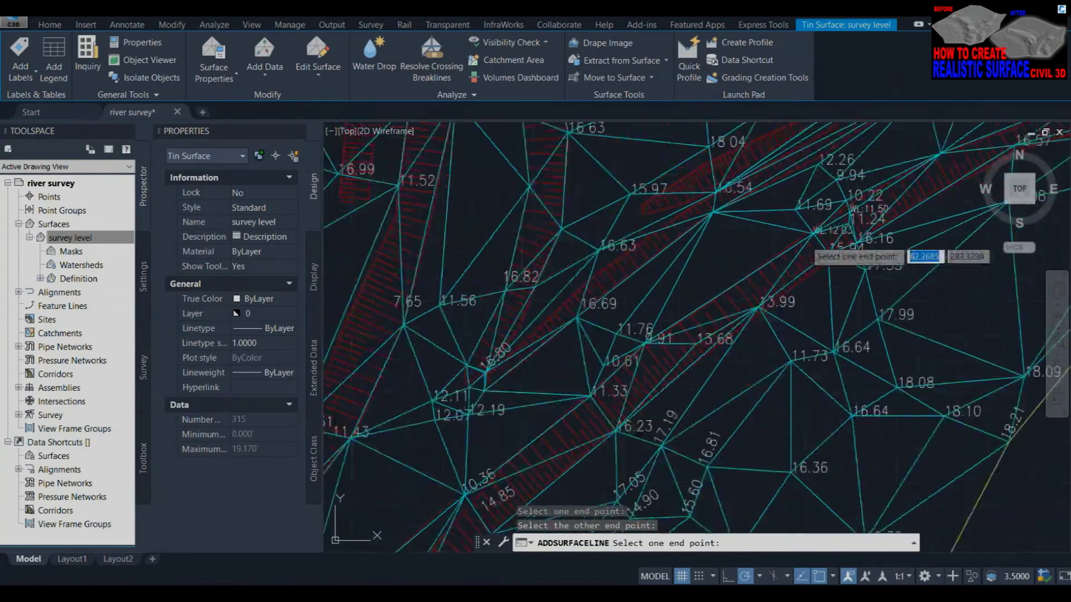
pyautogui.scroll(-3, 613, 435)
pyautogui.scroll(4, 642, 417)
pyautogui.scroll(-3, 639, 423)
pyautogui.scroll(2, 575, 351)
pyautogui.scroll(-2, 641, 390)
pyautogui.scroll(3, 704, 227)
pyautogui.scroll(-3, 705, 228)
pyautogui.scroll(3, 642, 279)
pyautogui.scroll(-3, 809, 424)
pyautogui.scroll(3, 683, 282)
pyautogui.scroll(-2, 683, 282)
pyautogui.scroll(-1, 669, 312)
pyautogui.scroll(3, 574, 311)
pyautogui.scroll(-2, 570, 311)
pyautogui.scroll(-2, 619, 212)
pyautogui.scroll(2, 759, 446)
pyautogui.scroll(2, 686, 396)
pyautogui.press('Return')
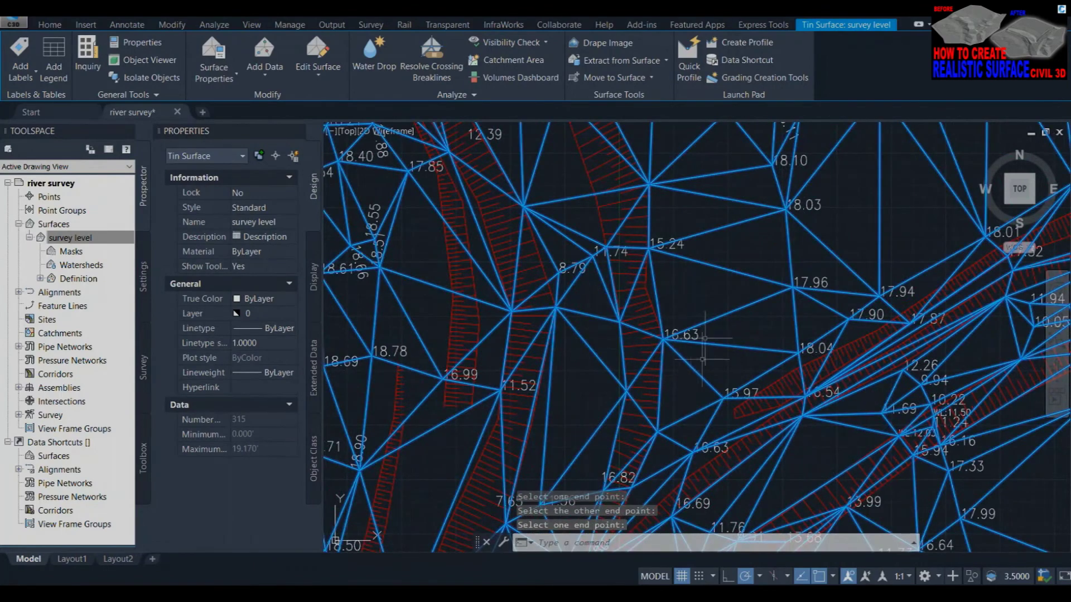
pyautogui.scroll(-2, 704, 339)
pyautogui.scroll(2, 631, 341)
pyautogui.scroll(-3, 739, 359)
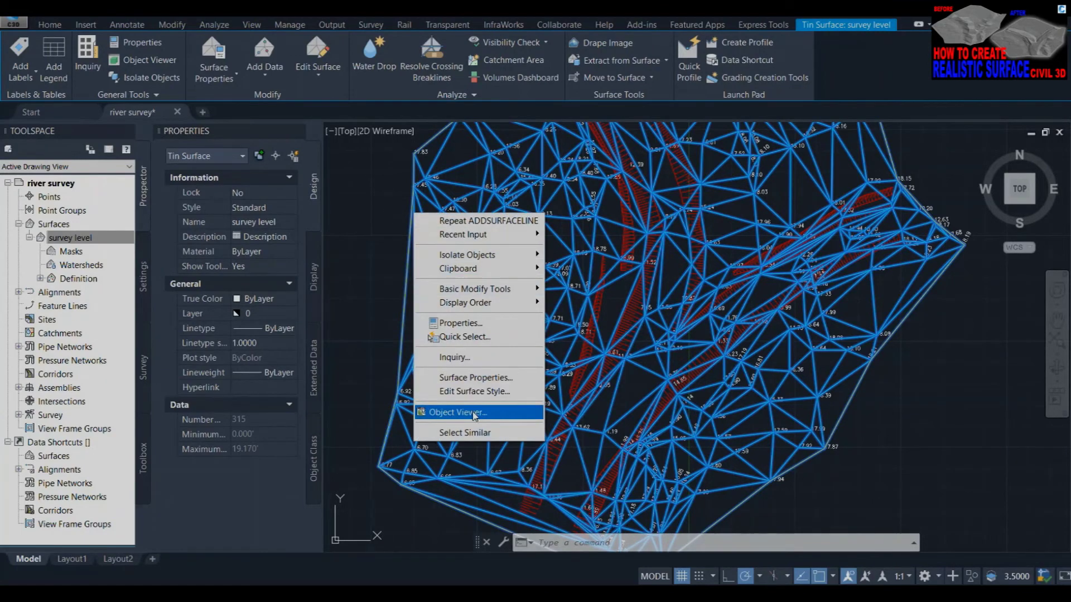
pyautogui.click(473, 413)
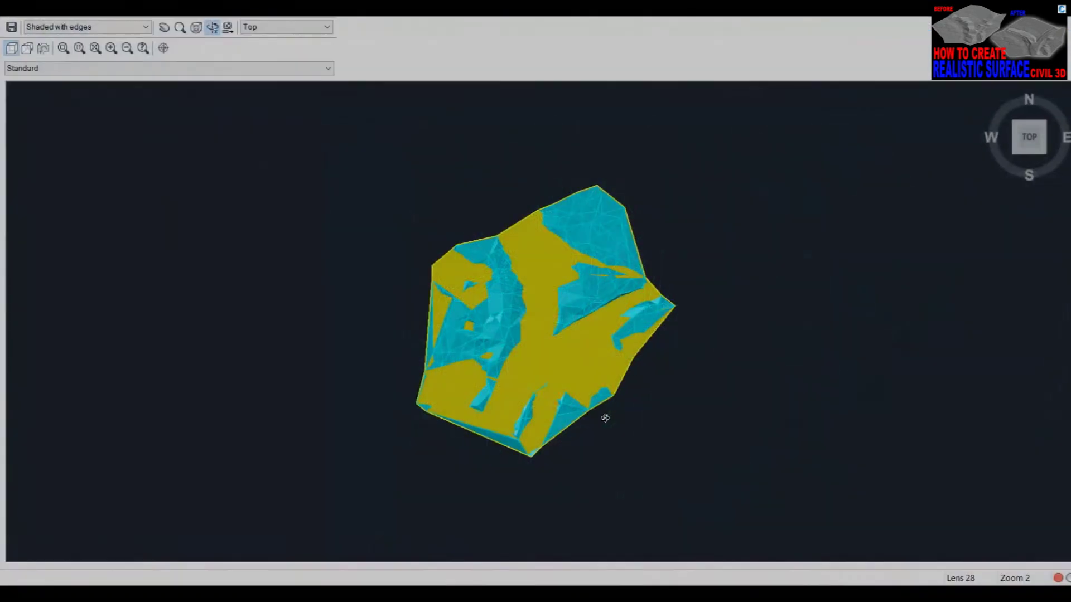
pyautogui.scroll(3, 518, 369)
pyautogui.moveTo(531, 369)
pyautogui.mouseDown()
pyautogui.moveTo(549, 268)
pyautogui.moveTo(530, 208)
pyautogui.moveTo(572, 267)
pyautogui.mouseUp()
pyautogui.scroll(3, 542, 341)
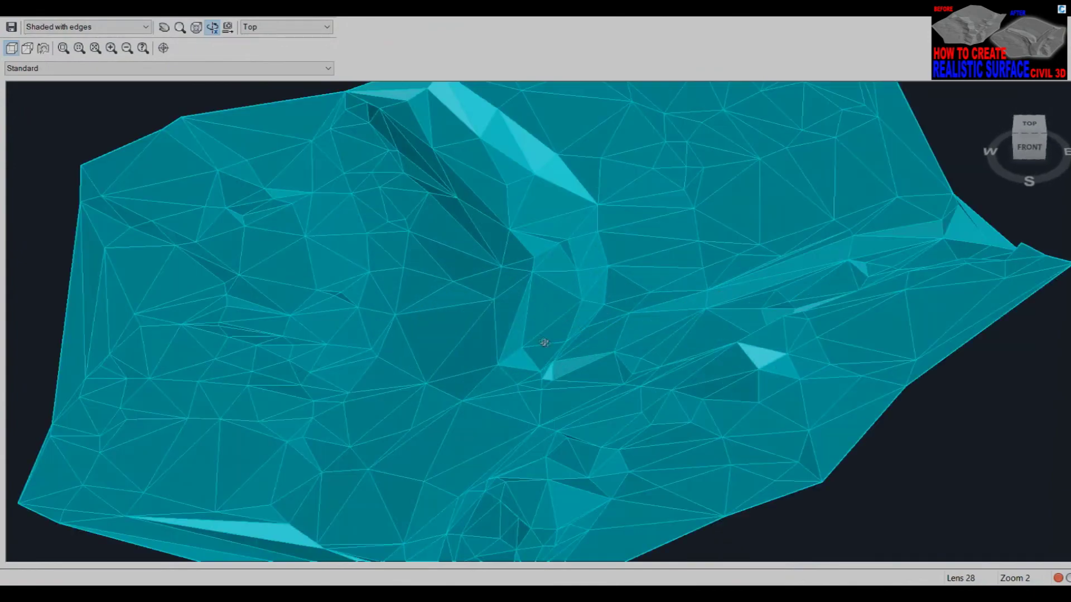
pyautogui.moveTo(589, 381)
pyautogui.mouseDown()
pyautogui.moveTo(725, 330)
pyautogui.moveTo(704, 319)
pyautogui.moveTo(602, 337)
pyautogui.moveTo(727, 321)
pyautogui.mouseUp()
pyautogui.moveTo(695, 437); pyautogui.dragTo(722, 364)
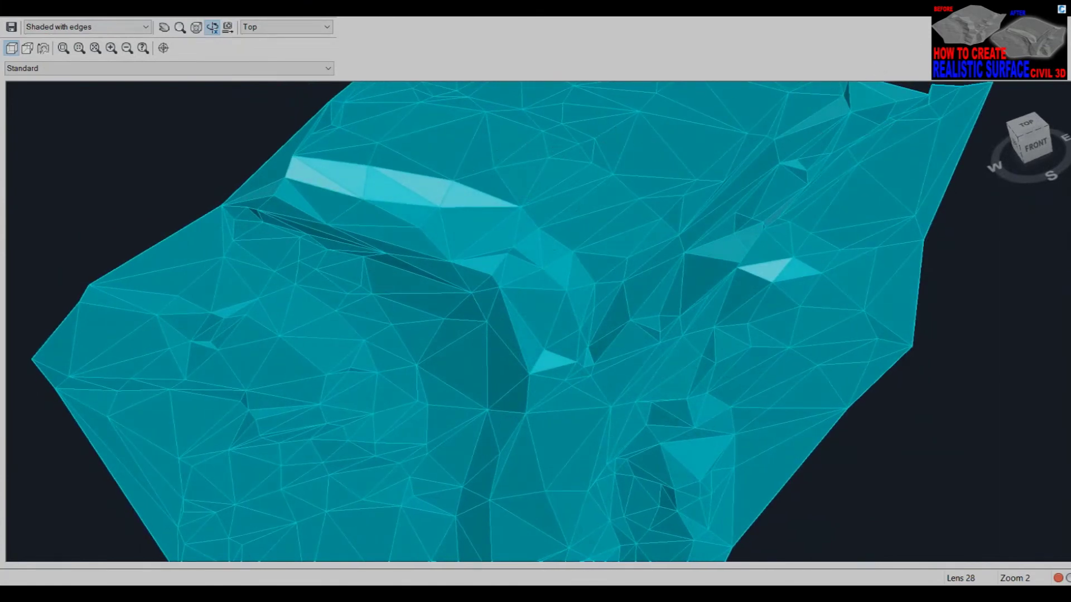
pyautogui.press('Escape')
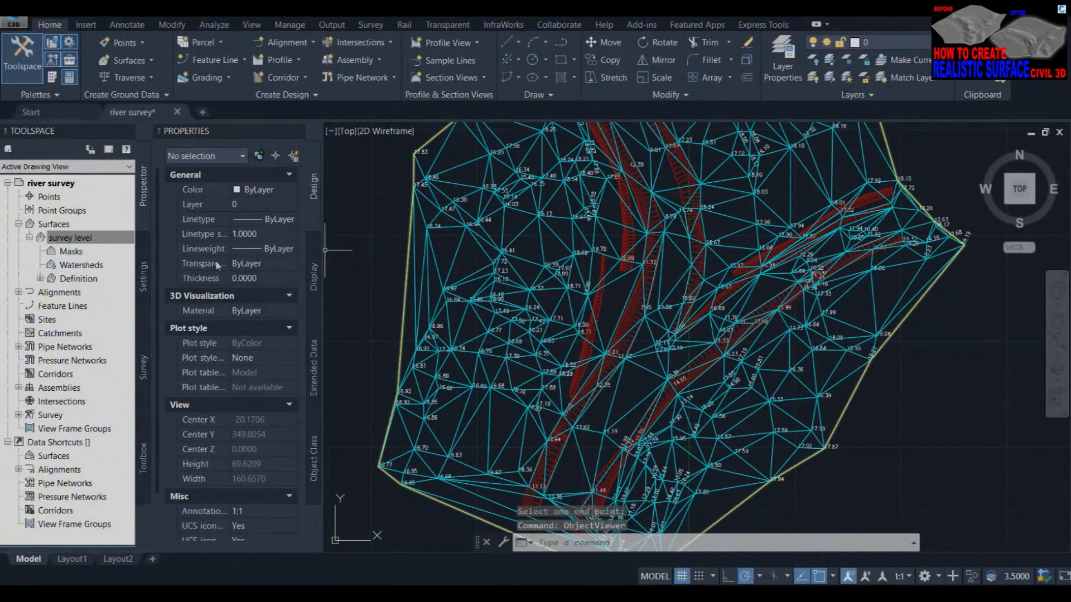
# Change the survey level surface style to show major and minor contours instead of triangles.
pyautogui.click(62, 241)
pyautogui.rightClick(65, 243)
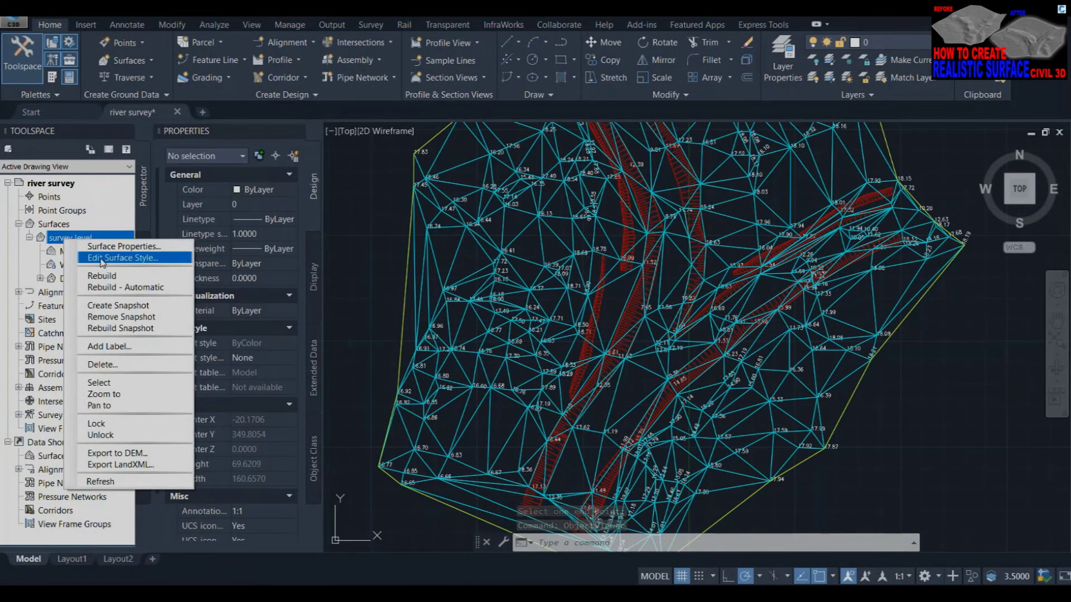
pyautogui.click(184, 256)
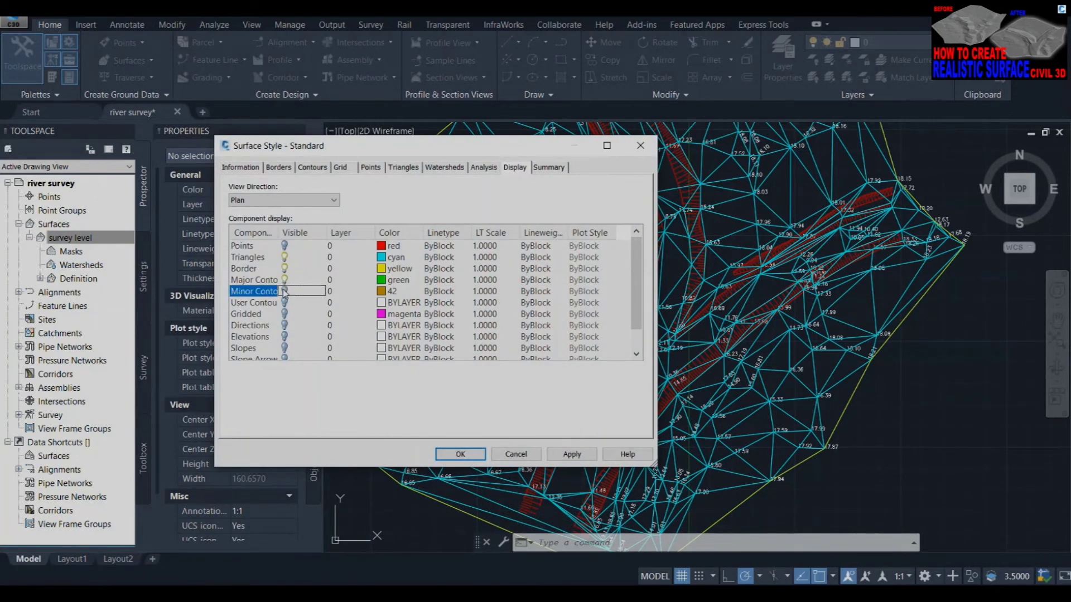
pyautogui.click(572, 454)
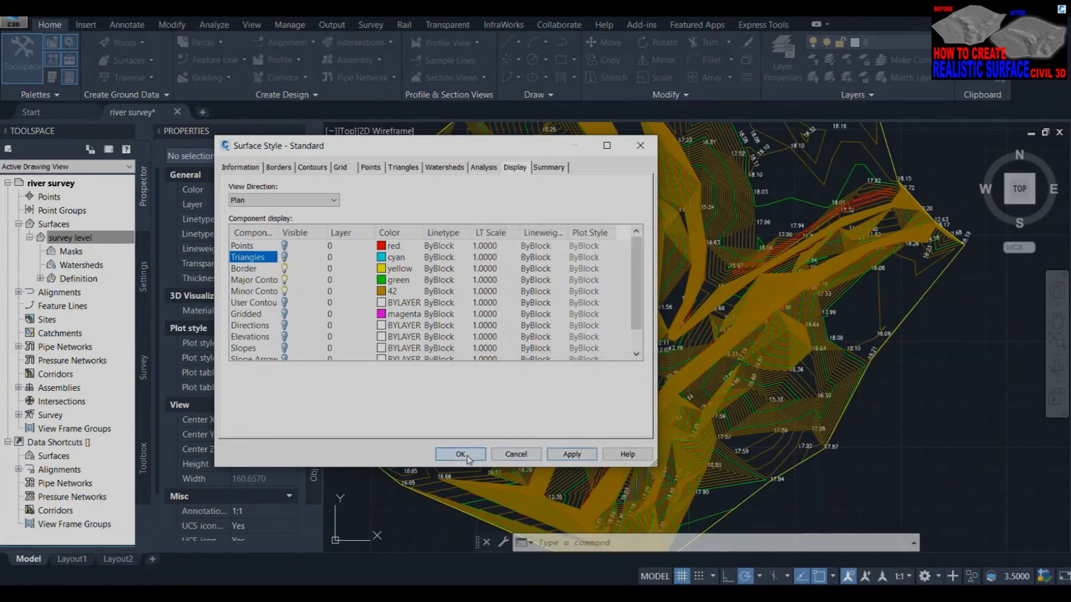
pyautogui.click(461, 455)
pyautogui.moveTo(684, 362); pyautogui.dragTo(663, 330, button='middle')
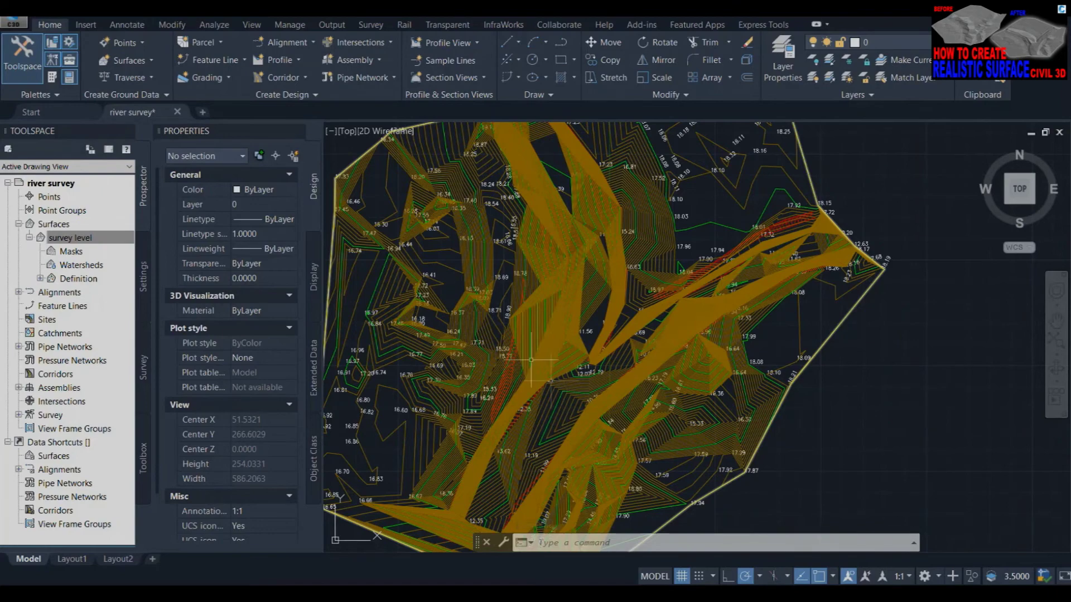
pyautogui.click(363, 156)
# Open the survey level surface in Object Viewer and orbit it to a tilted 3D view.
pyautogui.rightClick(363, 159)
pyautogui.click(405, 358)
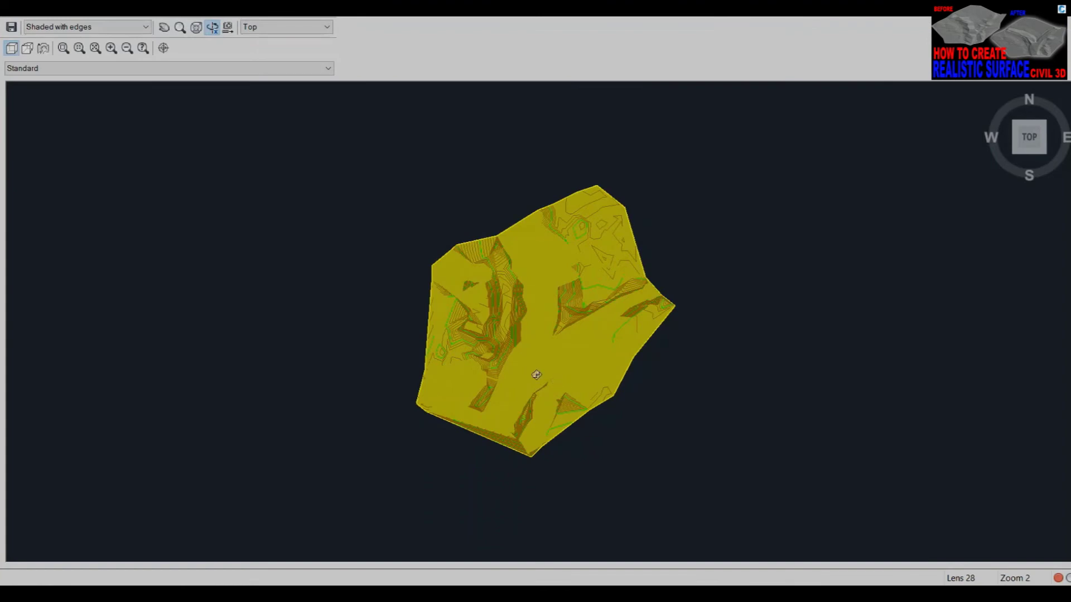
pyautogui.moveTo(536, 375); pyautogui.dragTo(553, 336)
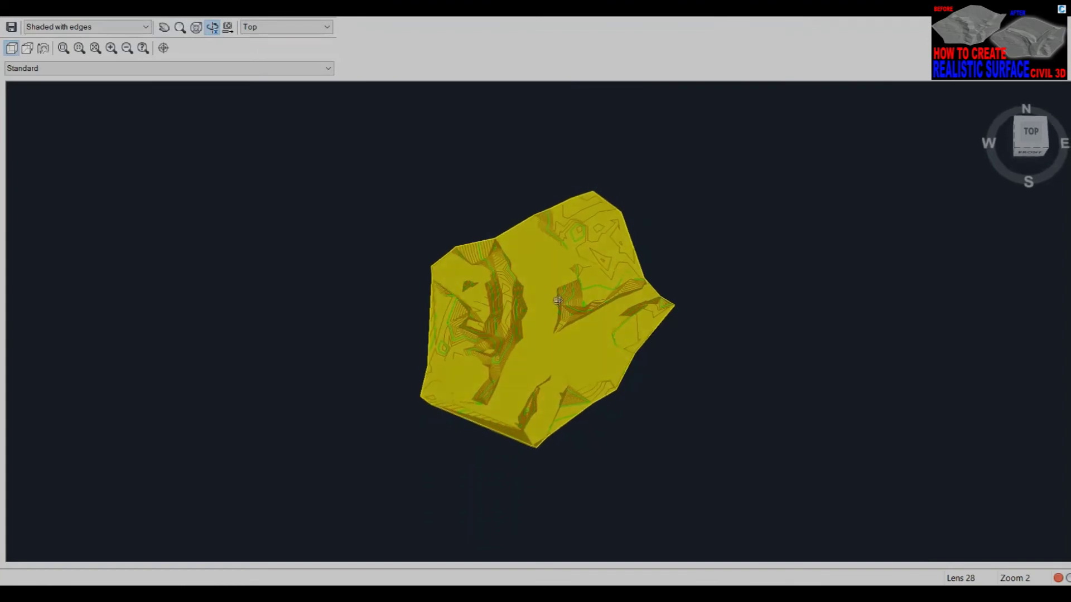
pyautogui.scroll(3, 552, 336)
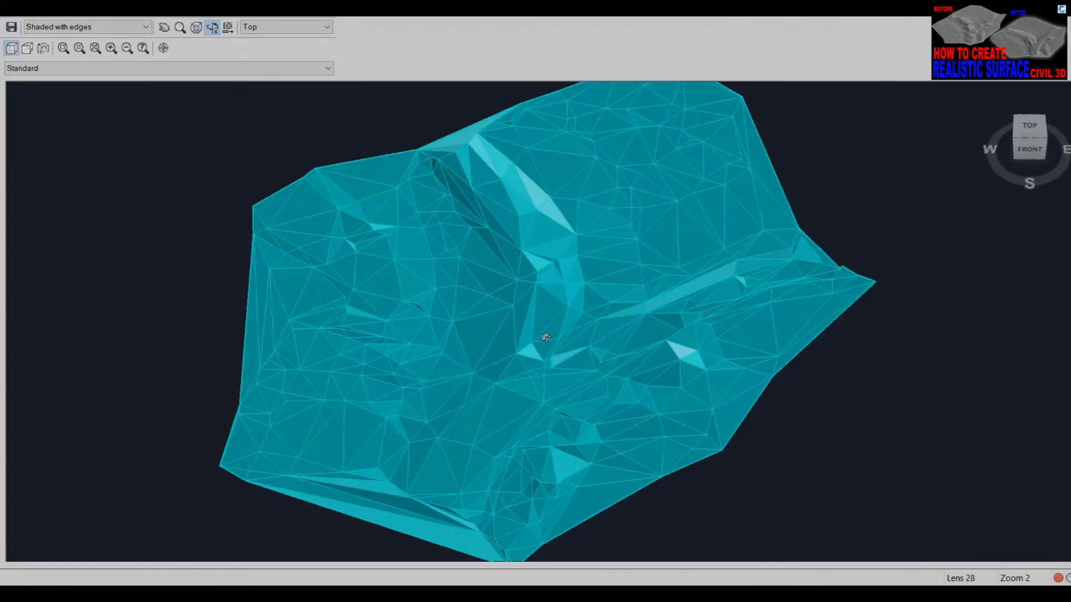
pyautogui.moveTo(543, 337); pyautogui.dragTo(527, 315)
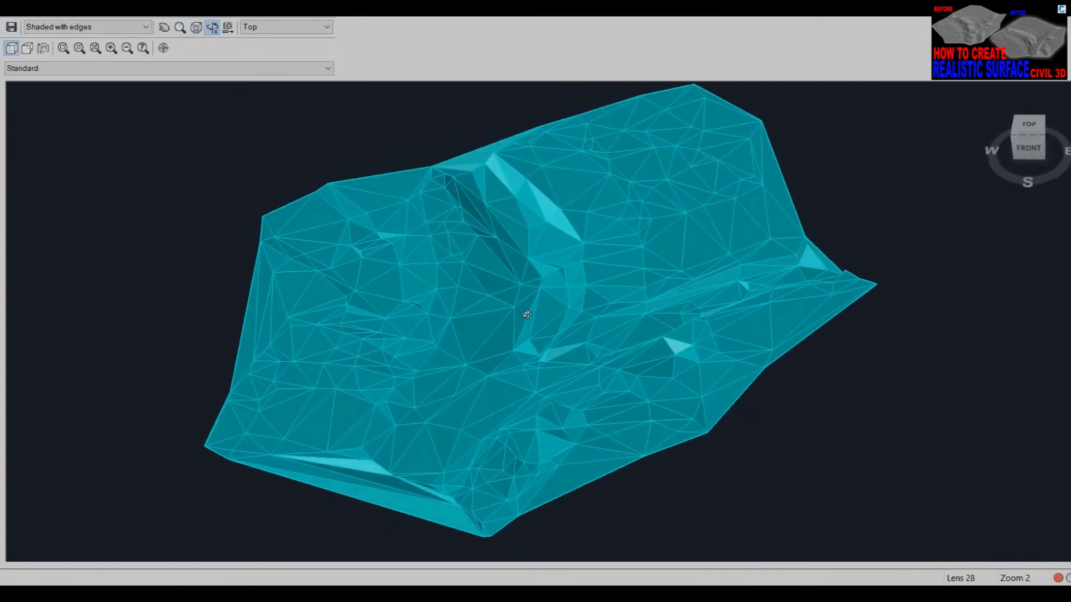
pyautogui.moveTo(635, 331); pyautogui.dragTo(623, 325)
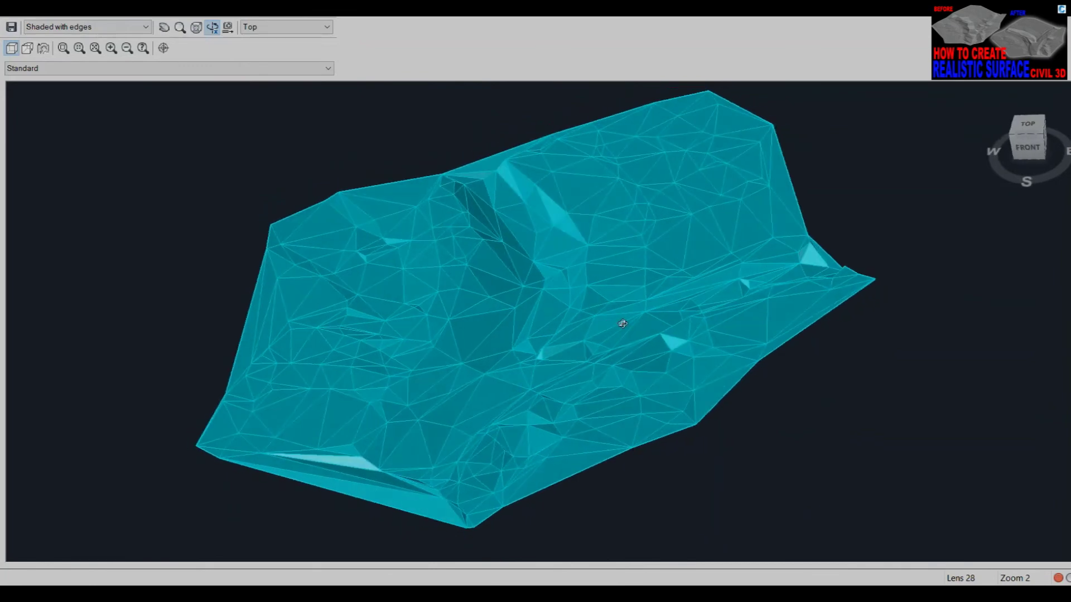